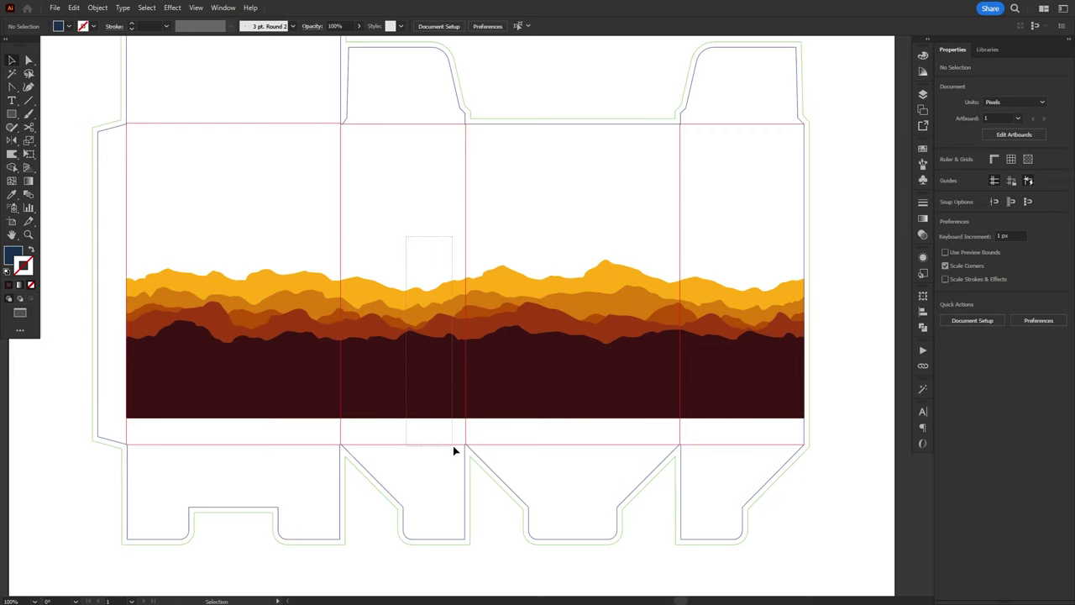
Step: Delete the mountain band artwork from the dieline and fit the artboard in view
{"action": "left_click_drag", "start_coordinate": [452, 446], "coordinate": [450, 435]}
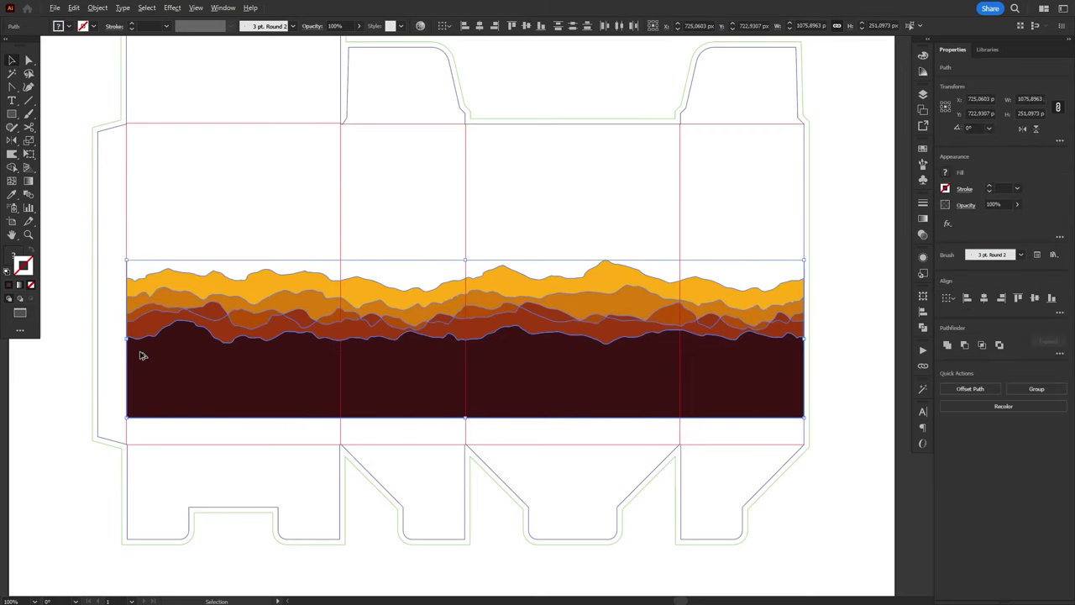
{"action": "key", "text": "Delete"}
{"action": "key", "text": "ctrl+0"}
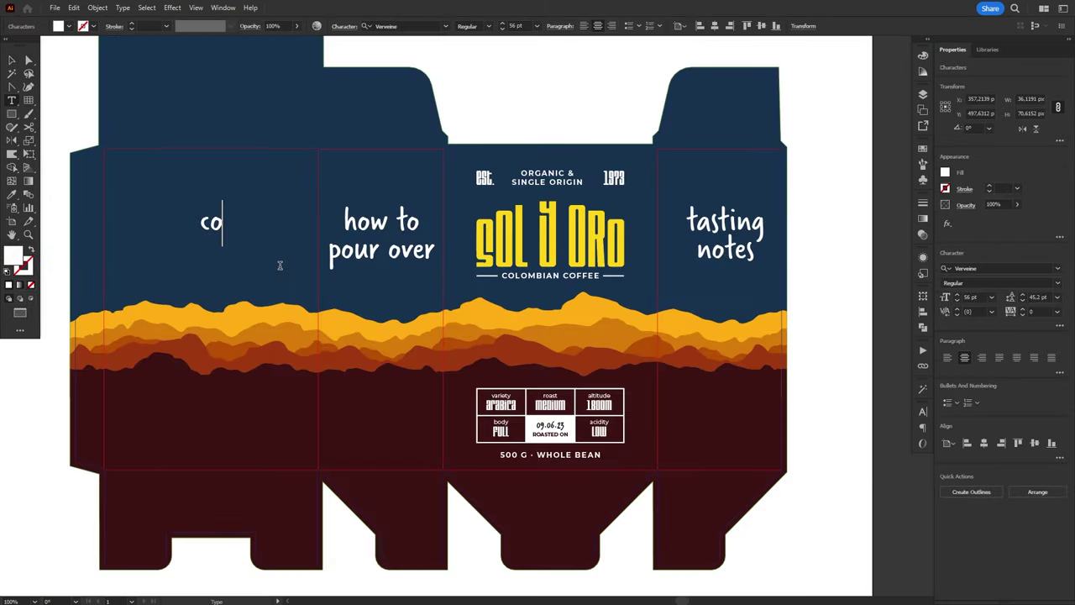
Step: Select the S of the SOL Y ORO wordmark to swap in an alternate glyph
{"action": "type", "text": "mpany and"}
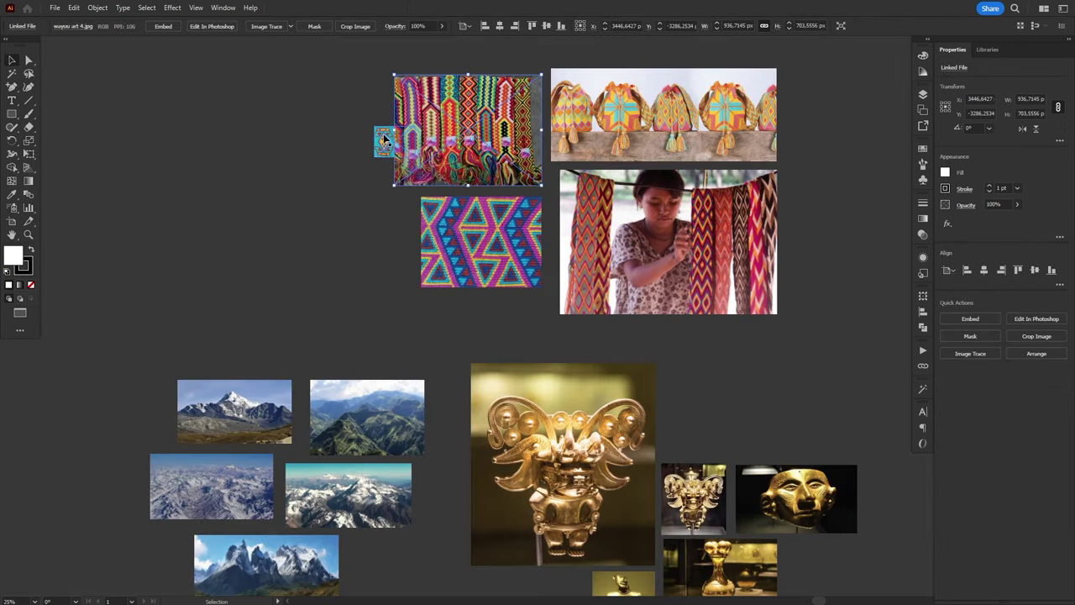
{"action": "mouse_move", "coordinate": [383, 134]}
{"action": "left_mouse_down"}
{"action": "mouse_move", "coordinate": [368, 212]}
{"action": "mouse_move", "coordinate": [386, 215]}
{"action": "mouse_move", "coordinate": [276, 311]}
{"action": "mouse_move", "coordinate": [305, 294]}
{"action": "left_mouse_up"}
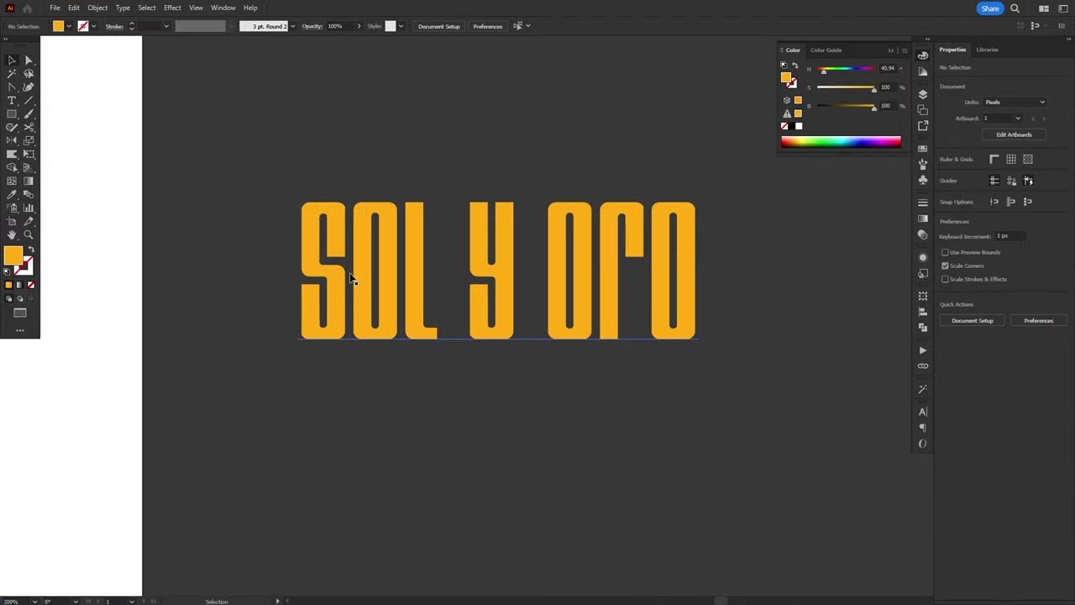
{"action": "left_click_drag", "start_coordinate": [353, 278], "coordinate": [299, 278]}
{"action": "scroll", "coordinate": [494, 26], "scroll_direction": "down", "scroll_amount": 1}
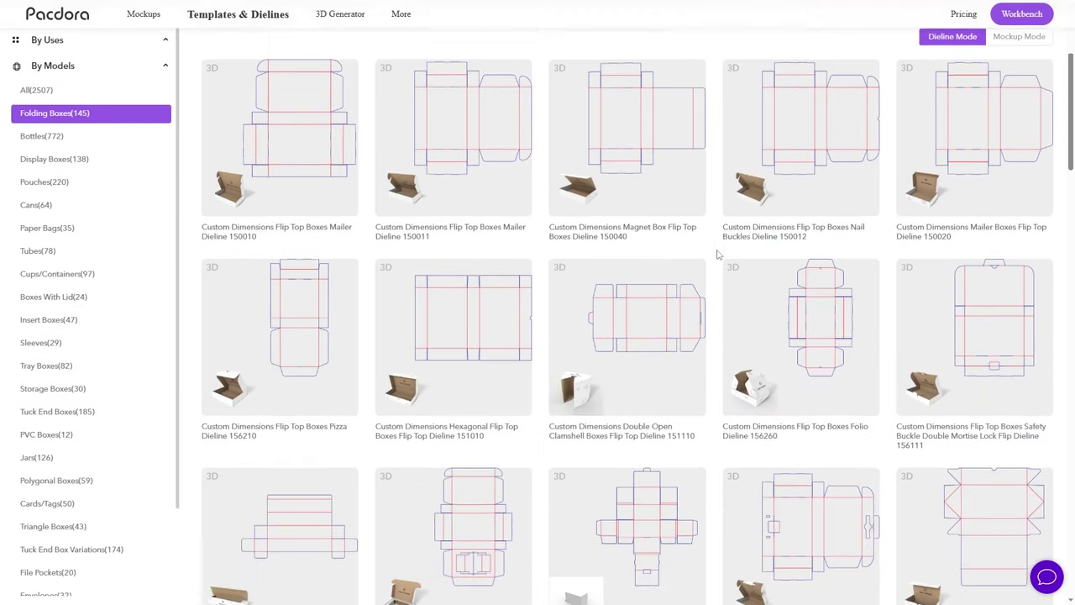
Step: Find and open the Tuck End Box snap-lock dieline template 102010
{"action": "scroll", "coordinate": [717, 254], "scroll_direction": "down", "scroll_amount": 5}
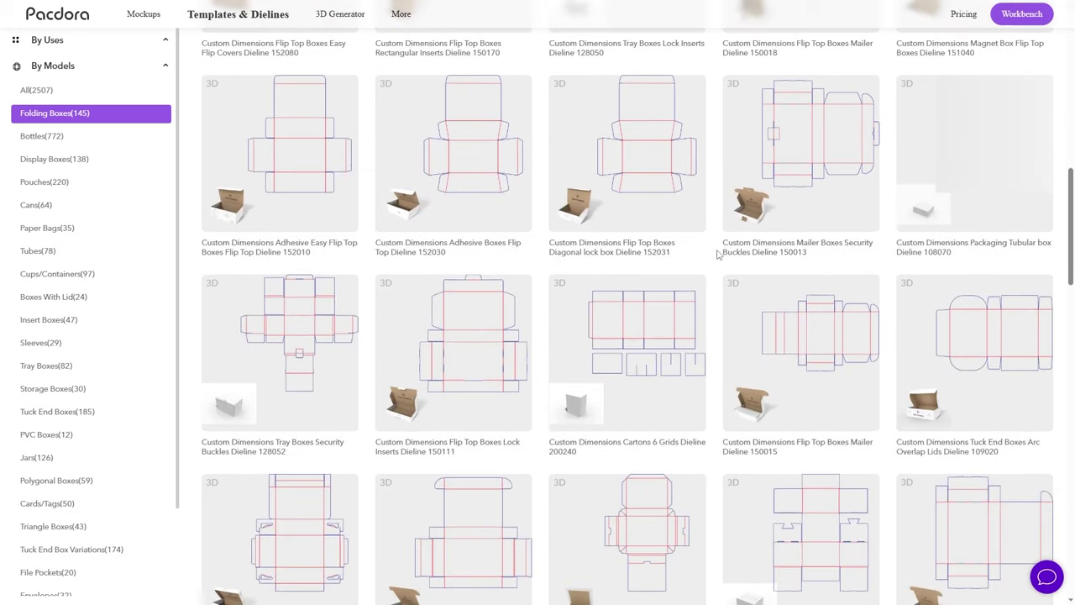
{"action": "scroll", "coordinate": [718, 254], "scroll_direction": "down", "scroll_amount": 10}
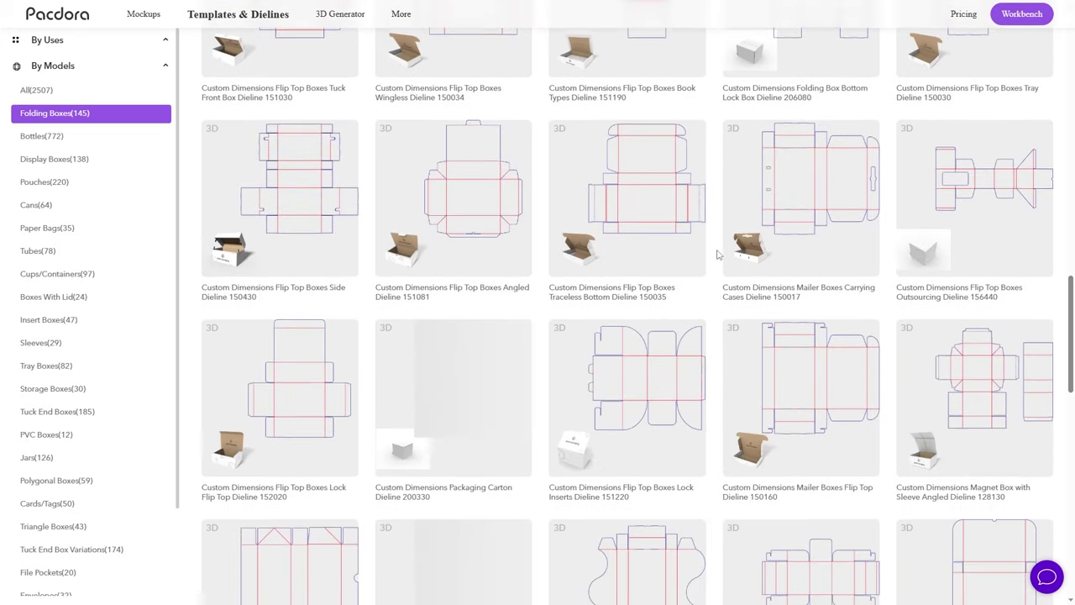
{"action": "scroll", "coordinate": [714, 254], "scroll_direction": "down", "scroll_amount": 5}
{"action": "left_click", "coordinate": [492, 467]}
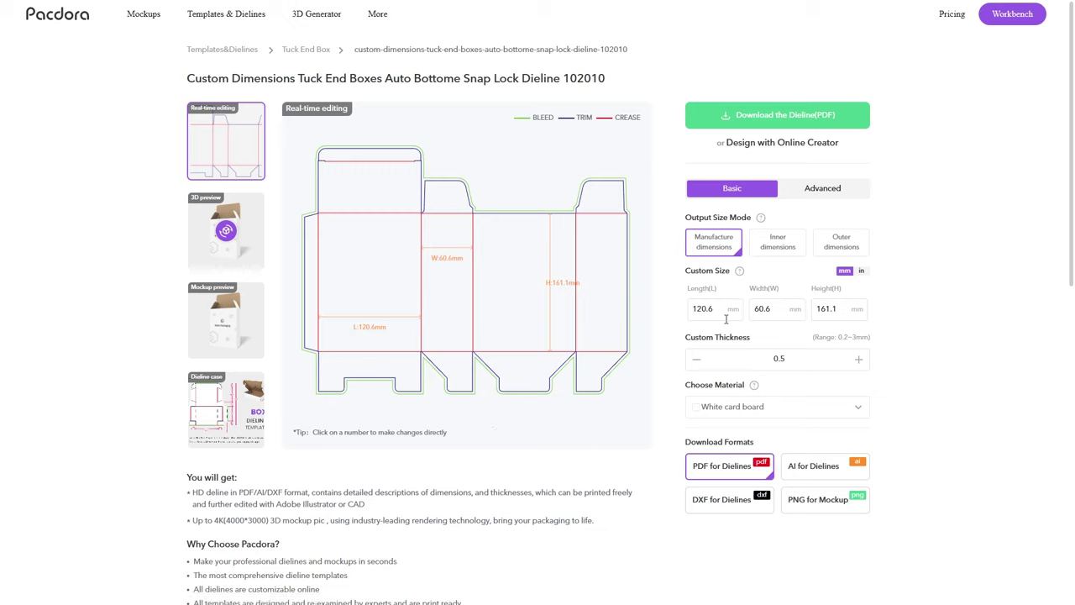
Step: Enter length 120, width 70 and height 180 mm, apply, and download the dieline PDF
{"action": "left_click_drag", "start_coordinate": [724, 314], "coordinate": [689, 305]}
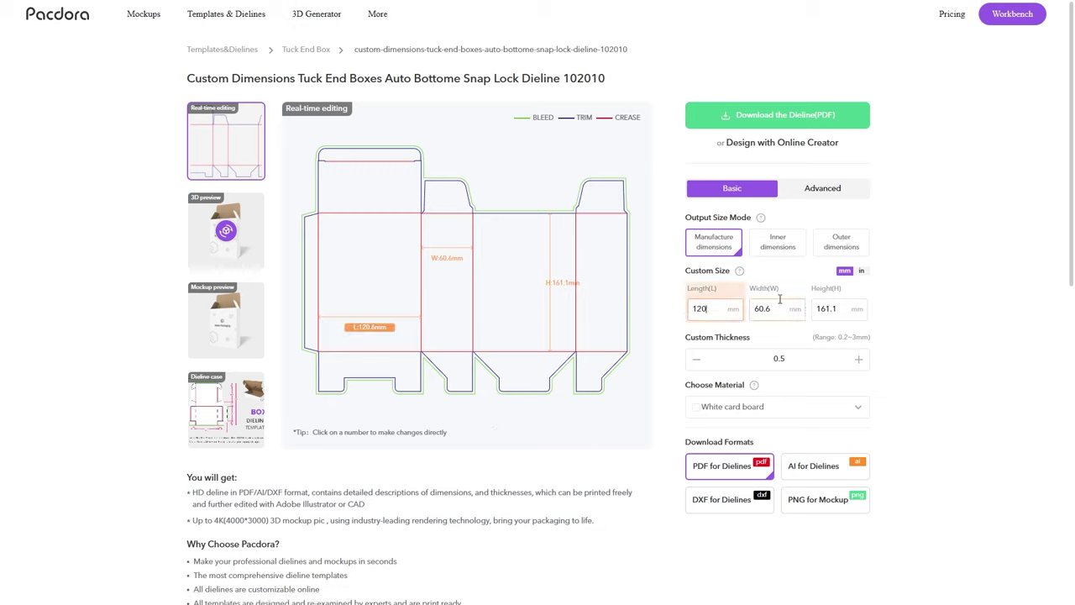
{"action": "key", "text": "Tab"}
{"action": "type", "text": "70"}
{"action": "key", "text": "Tab"}
{"action": "type", "text": "180"}
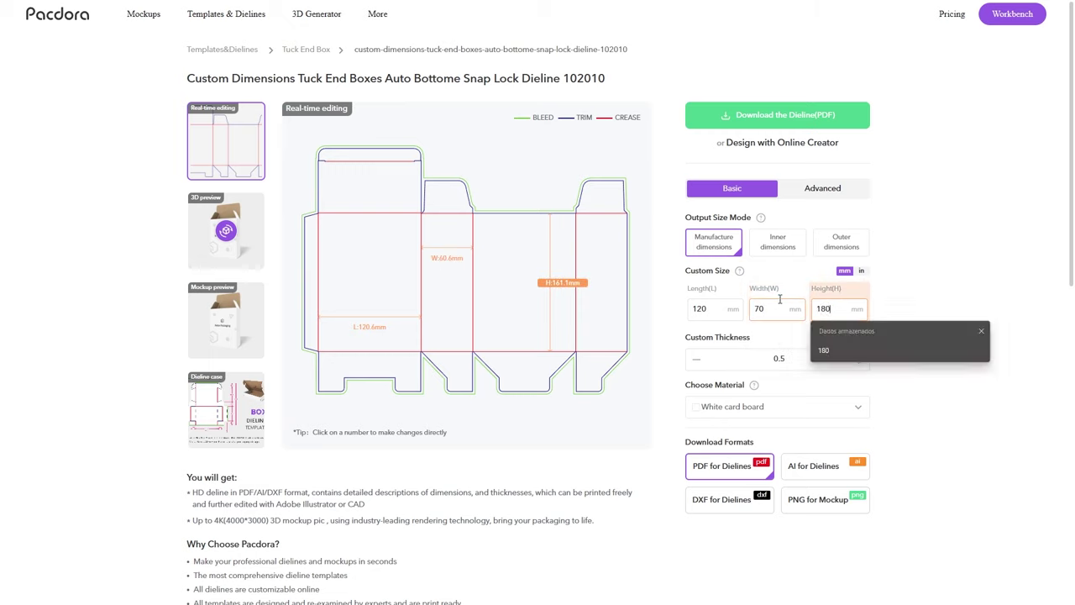
{"action": "left_click", "coordinate": [966, 270]}
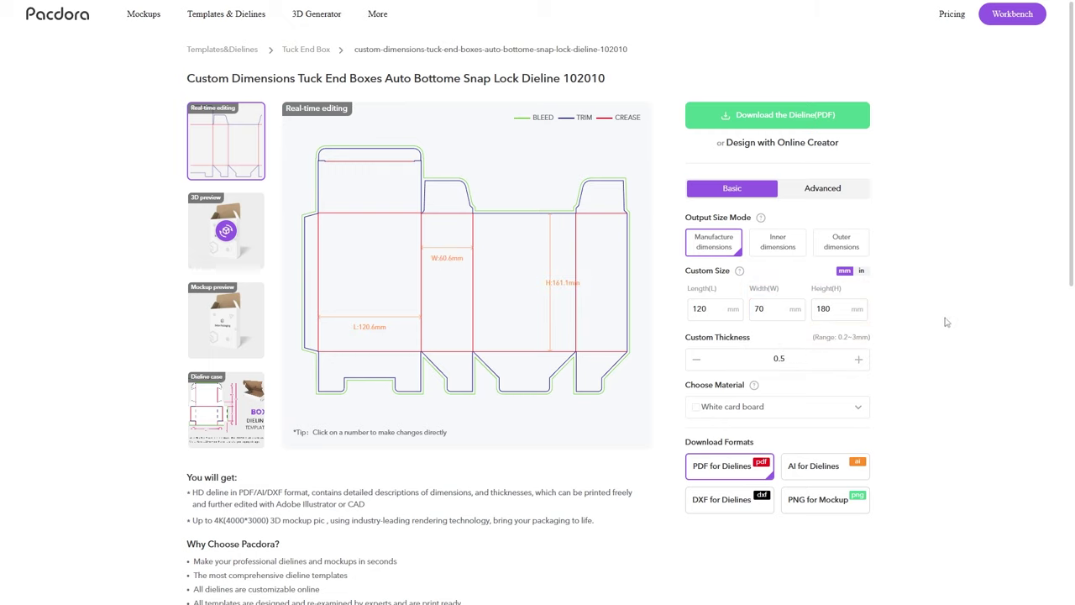
{"action": "left_click", "coordinate": [832, 308]}
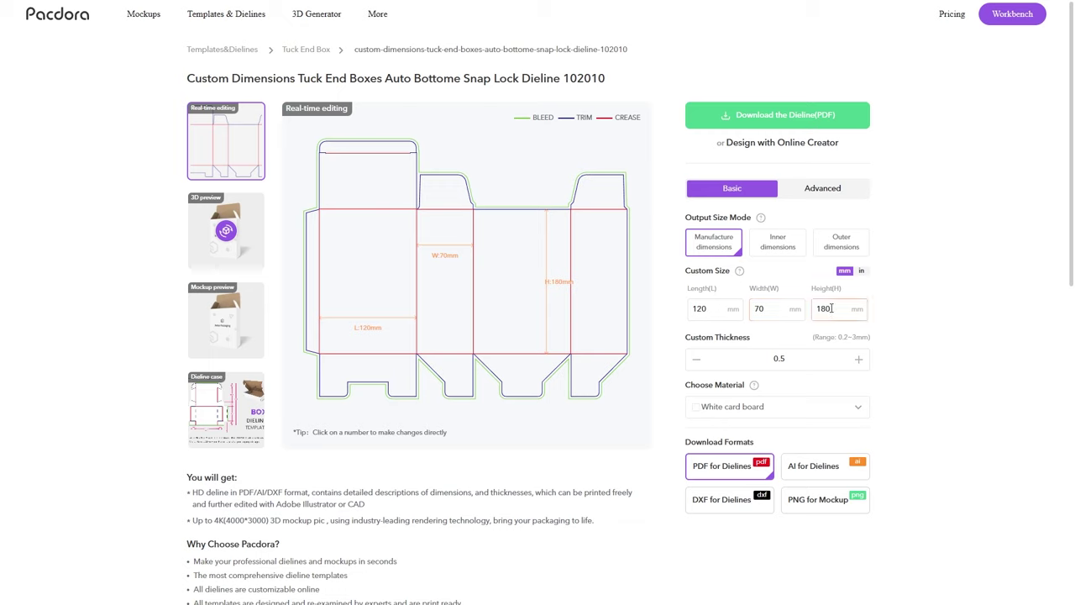
{"action": "left_click", "coordinate": [803, 112]}
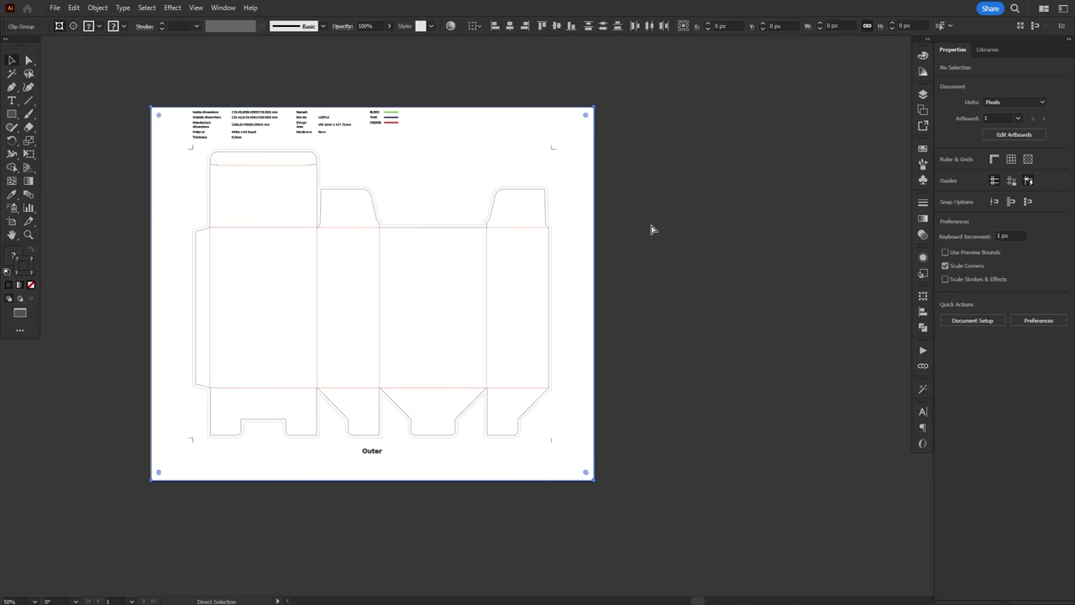
Step: Select all the imported dieline objects, then isolate and inspect its outer cut line
{"action": "key", "text": "ctrl+a"}
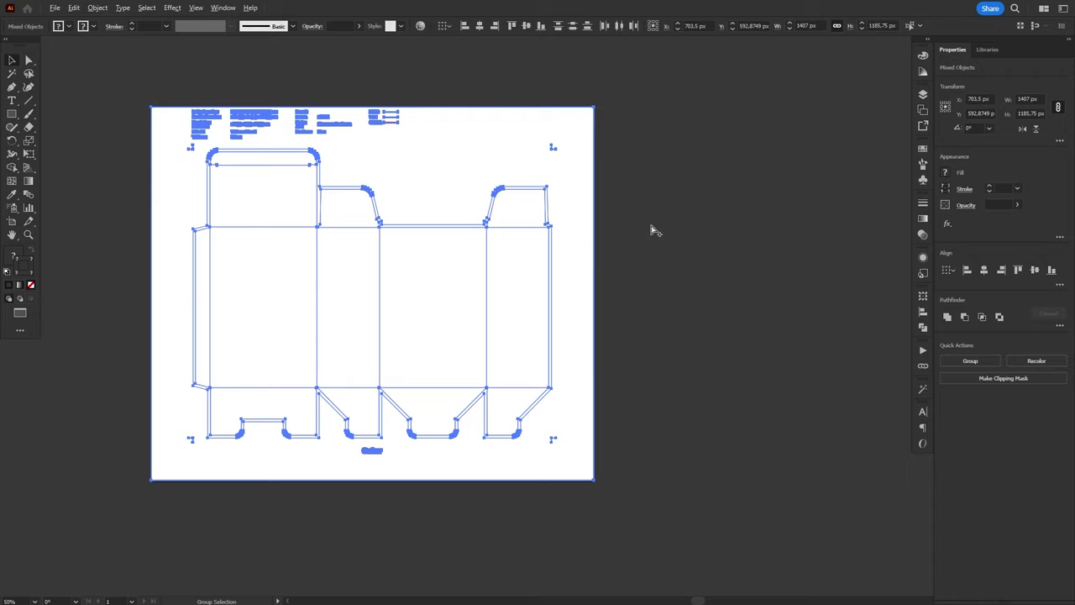
{"action": "left_click", "coordinate": [646, 210]}
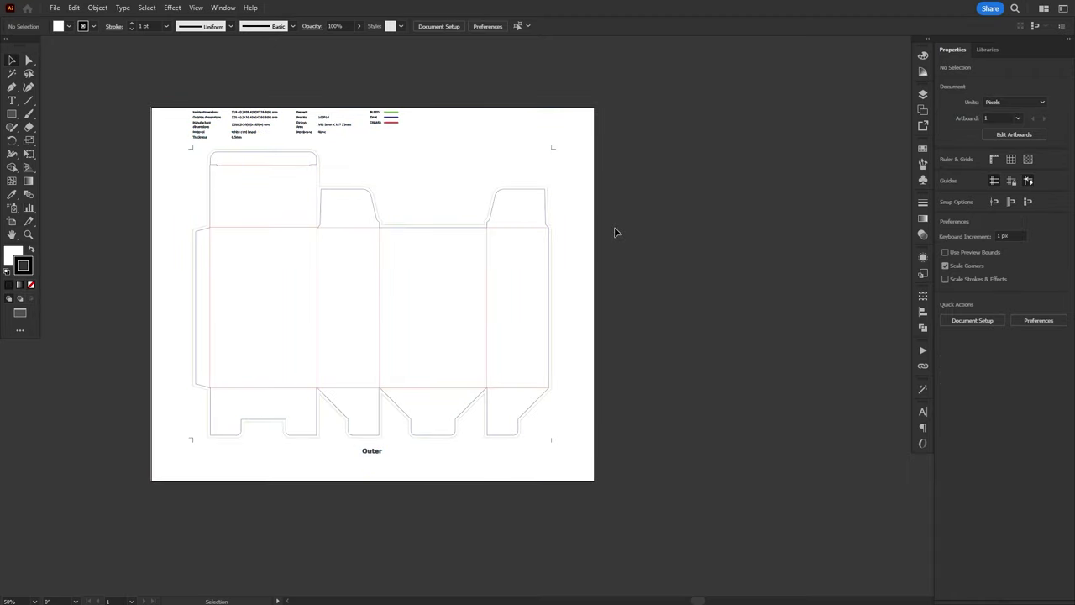
{"action": "left_click", "coordinate": [557, 259]}
{"action": "left_click", "coordinate": [671, 225]}
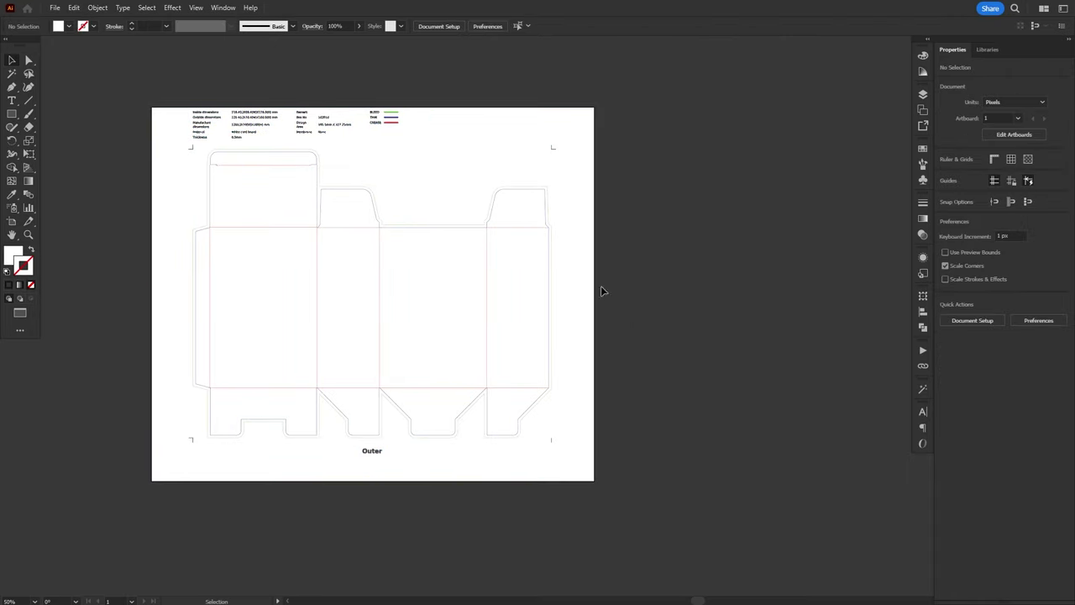
{"action": "left_click", "coordinate": [378, 211]}
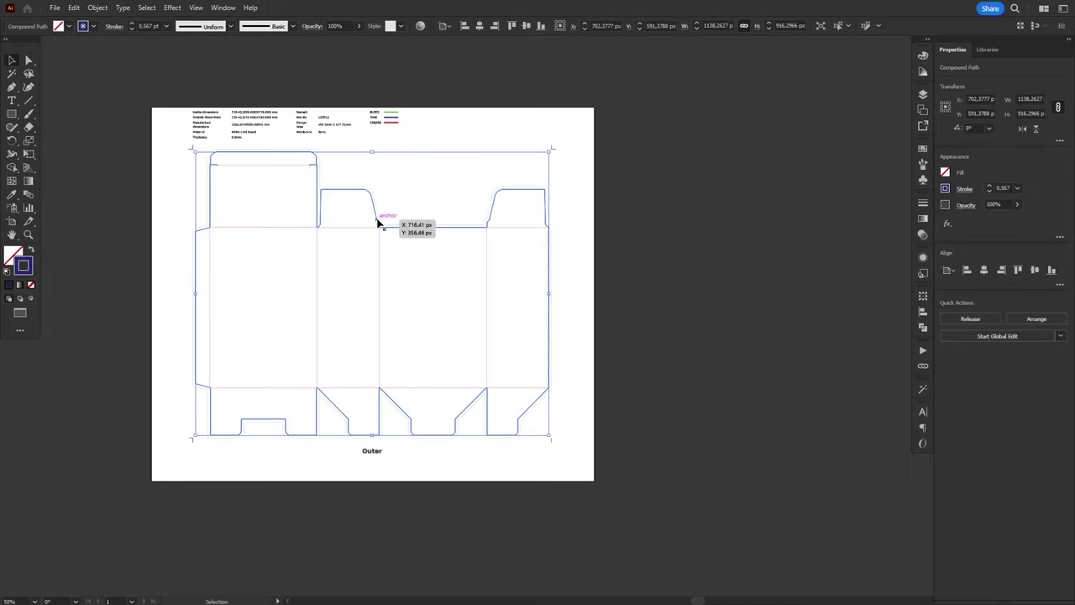
{"action": "left_click", "coordinate": [675, 227]}
{"action": "scroll", "coordinate": [321, 173], "scroll_direction": "up", "scroll_amount": 2}
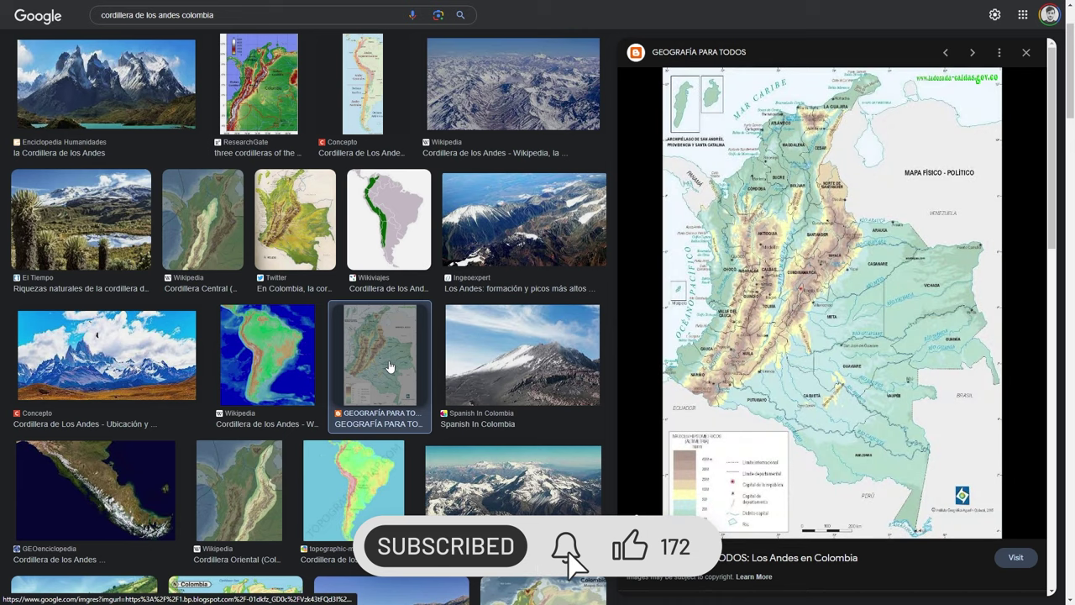
Step: Scroll through the 'cordillera de los andes colombia' image results
{"action": "scroll", "coordinate": [391, 362], "scroll_direction": "down", "scroll_amount": 1}
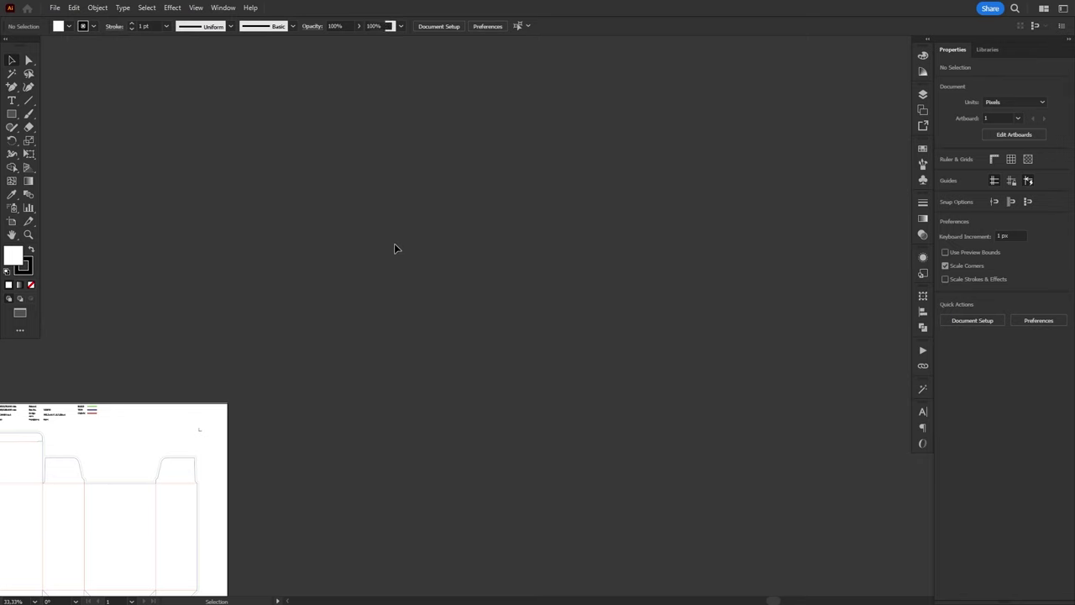
Step: Place the first Andes mountain photos beside the dieline, shrinking and positioning them
{"action": "left_click", "coordinate": [394, 243]}
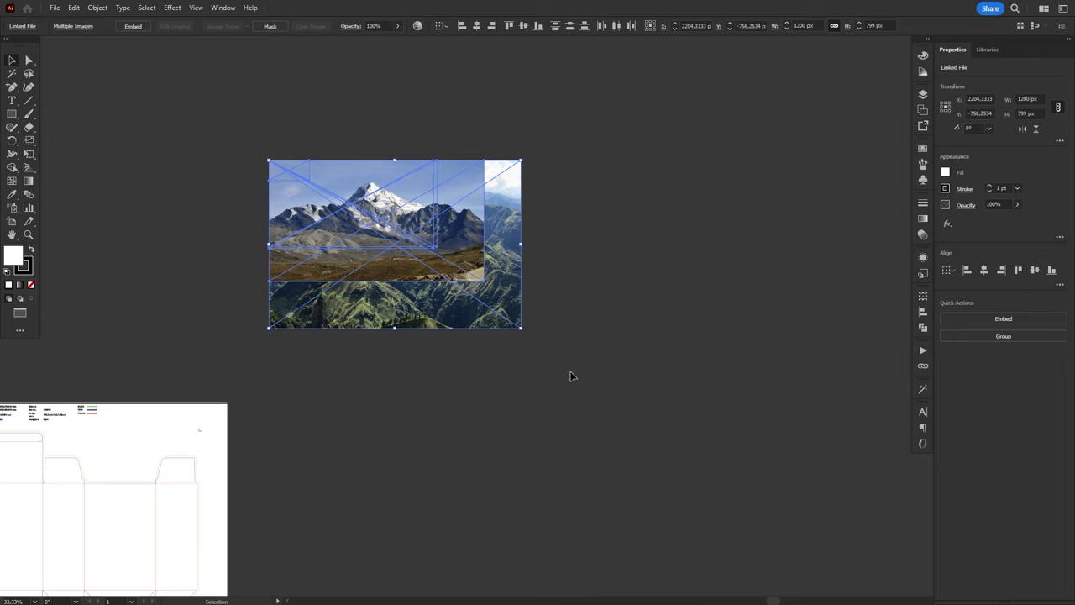
{"action": "left_click_drag", "start_coordinate": [522, 329], "coordinate": [417, 132]}
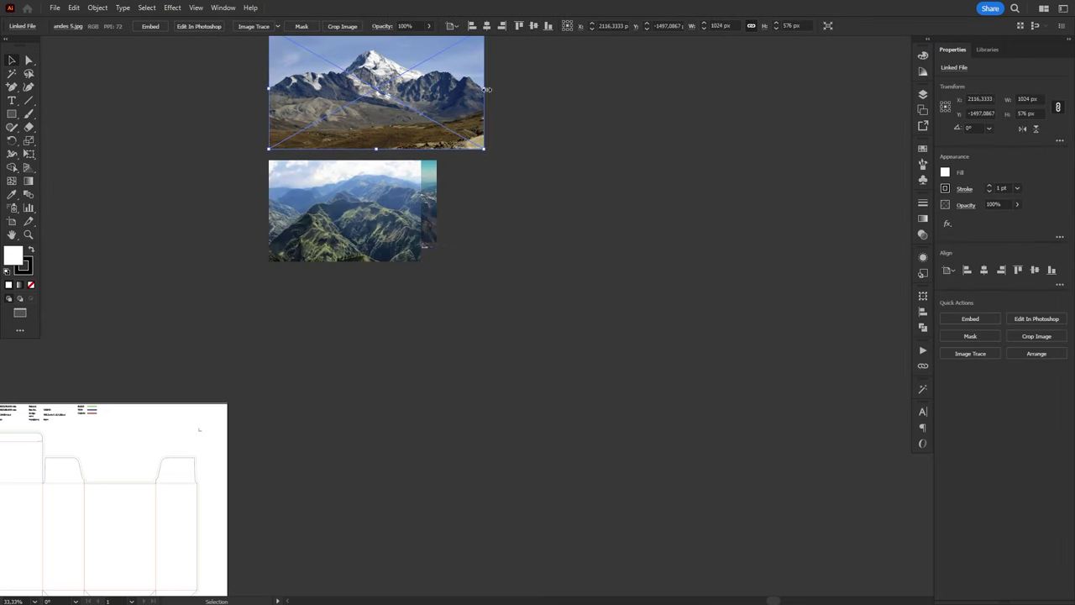
{"action": "left_click", "coordinate": [414, 192]}
{"action": "left_click", "coordinate": [269, 159]}
{"action": "left_click_drag", "start_coordinate": [414, 191], "coordinate": [386, 235]}
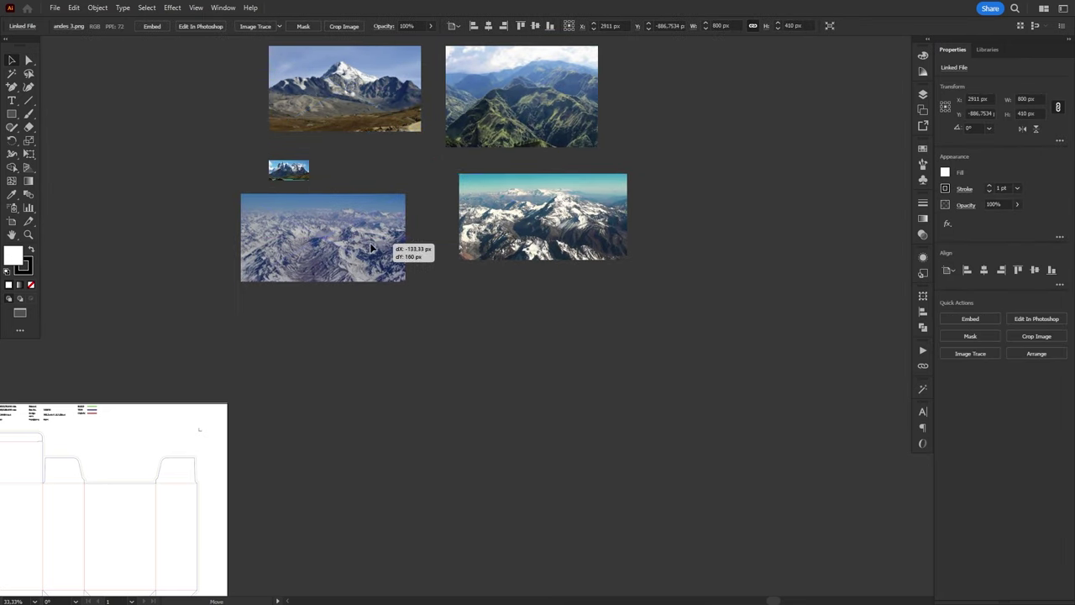
{"action": "left_click_drag", "start_coordinate": [269, 160], "coordinate": [585, 349]}
Step: Add the lake-and-peaks photo and shuffle all five Andes photos into a loose grid
{"action": "left_click_drag", "start_coordinate": [448, 274], "coordinate": [492, 361]}
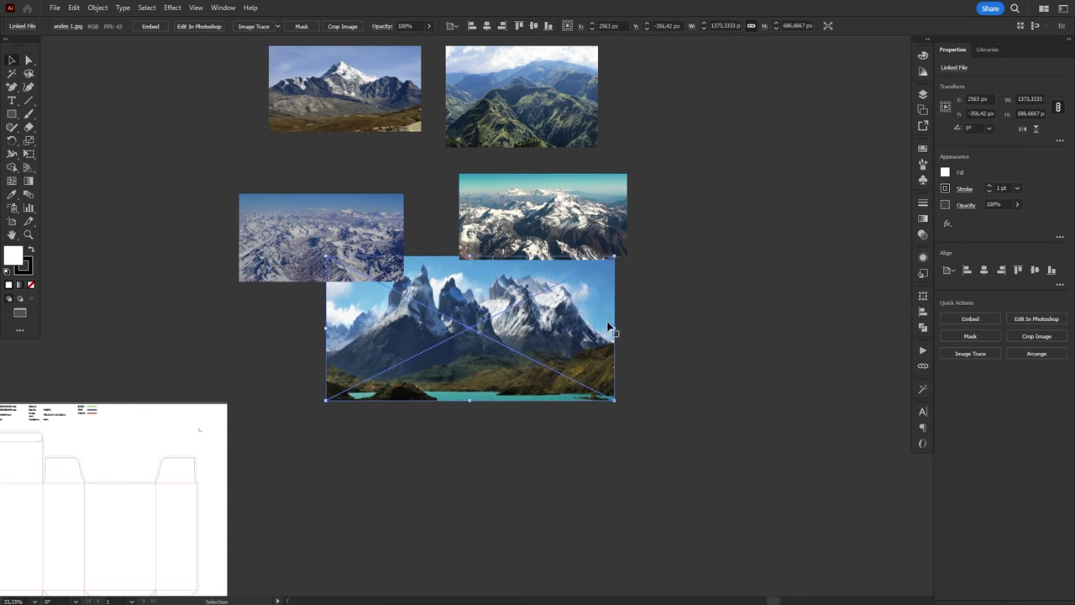
{"action": "left_click_drag", "start_coordinate": [614, 329], "coordinate": [523, 329]}
{"action": "left_click_drag", "start_coordinate": [327, 241], "coordinate": [319, 191]}
{"action": "left_click_drag", "start_coordinate": [504, 218], "coordinate": [457, 201]}
{"action": "left_click_drag", "start_coordinate": [415, 325], "coordinate": [378, 299]}
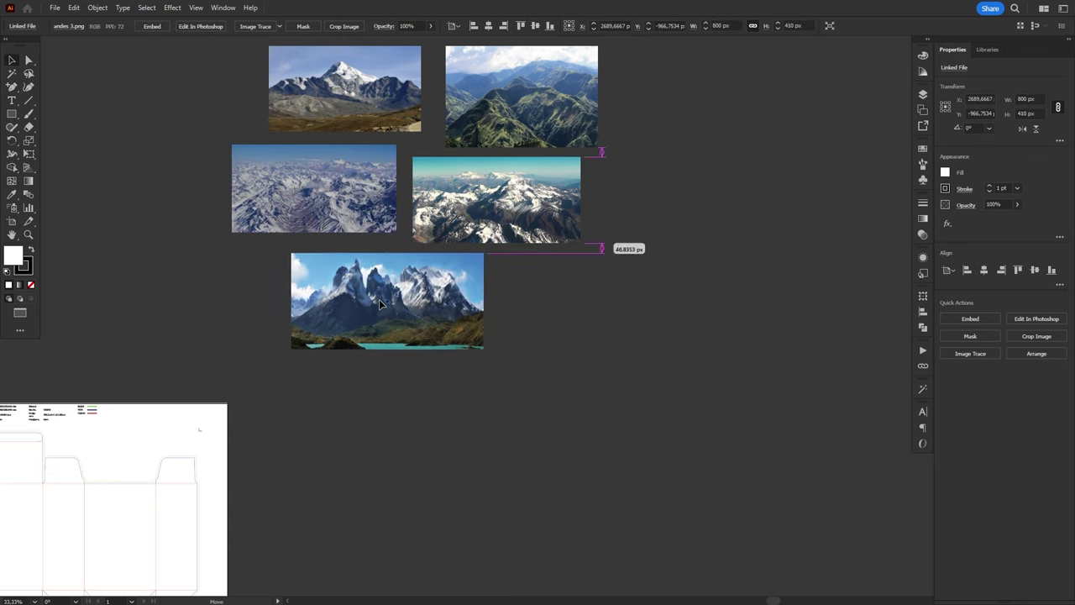
{"action": "left_click", "coordinate": [576, 329]}
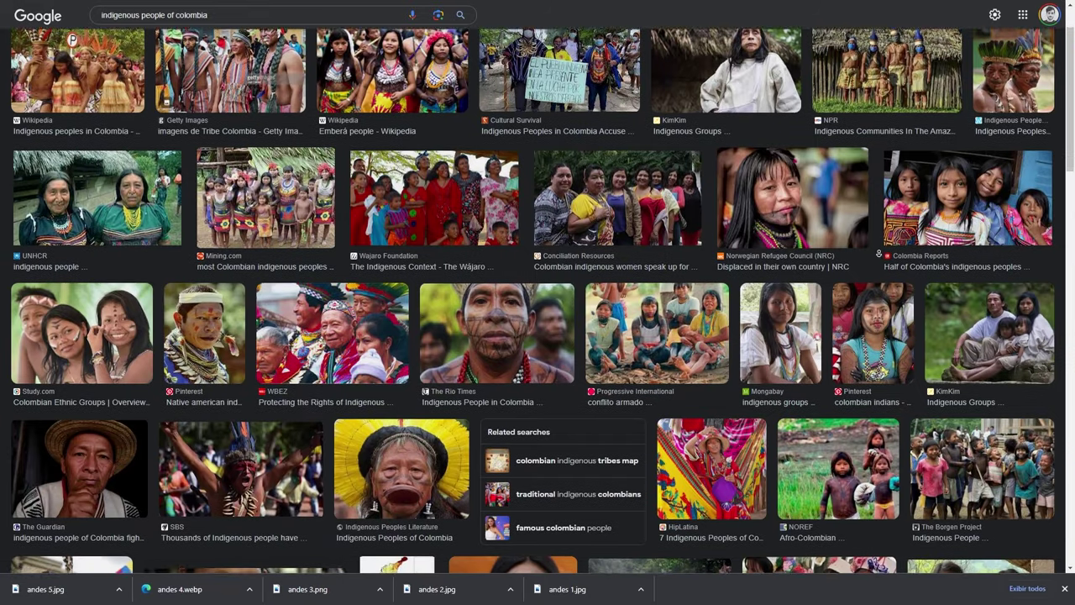
Step: Scroll through the pre-Columbian gold results and the Museo del Oro homepage
{"action": "scroll", "coordinate": [879, 253], "scroll_direction": "down", "scroll_amount": 2}
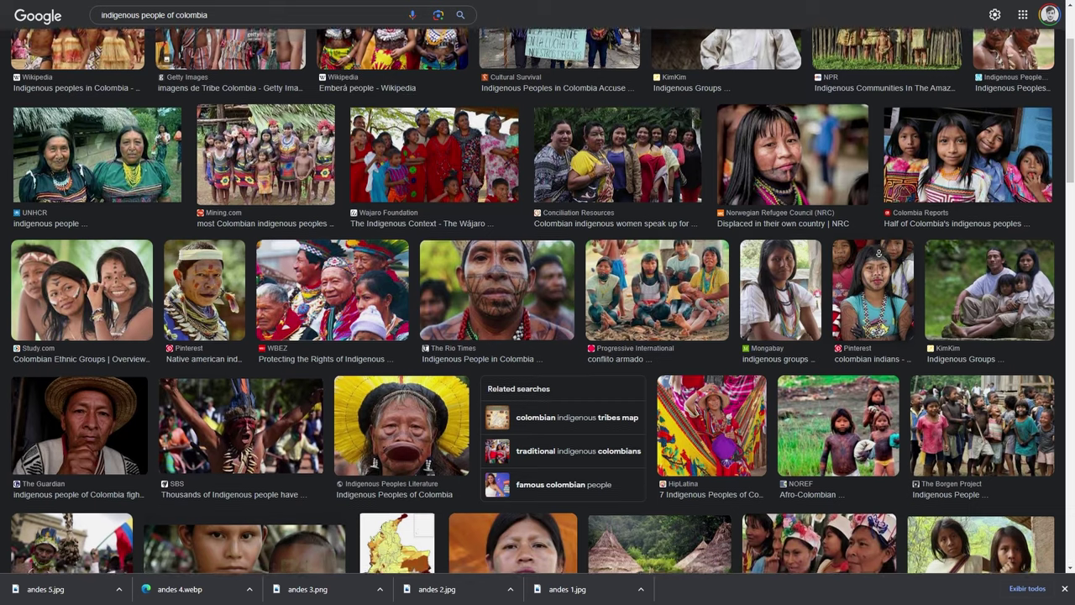
{"action": "scroll", "coordinate": [911, 554], "scroll_direction": "down", "scroll_amount": 2}
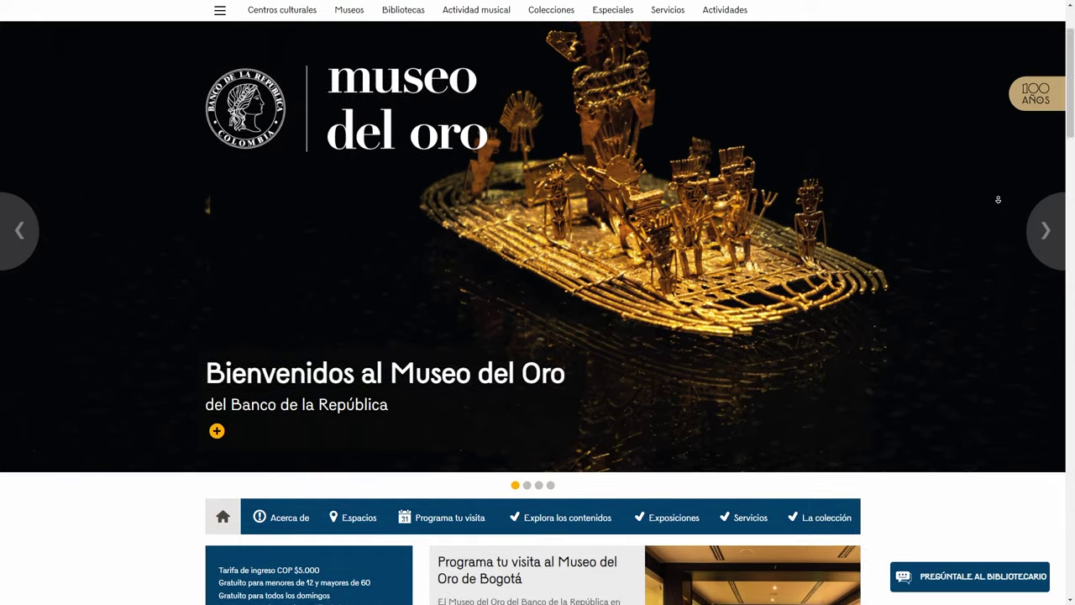
{"action": "scroll", "coordinate": [997, 199], "scroll_direction": "down", "scroll_amount": 2}
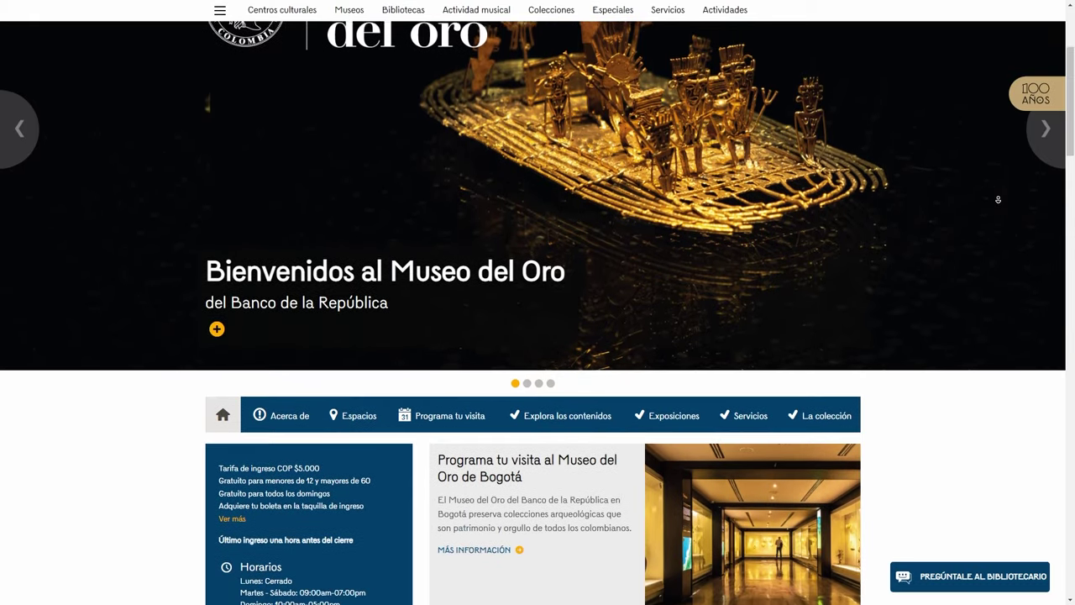
{"action": "scroll", "coordinate": [998, 199], "scroll_direction": "down", "scroll_amount": 5}
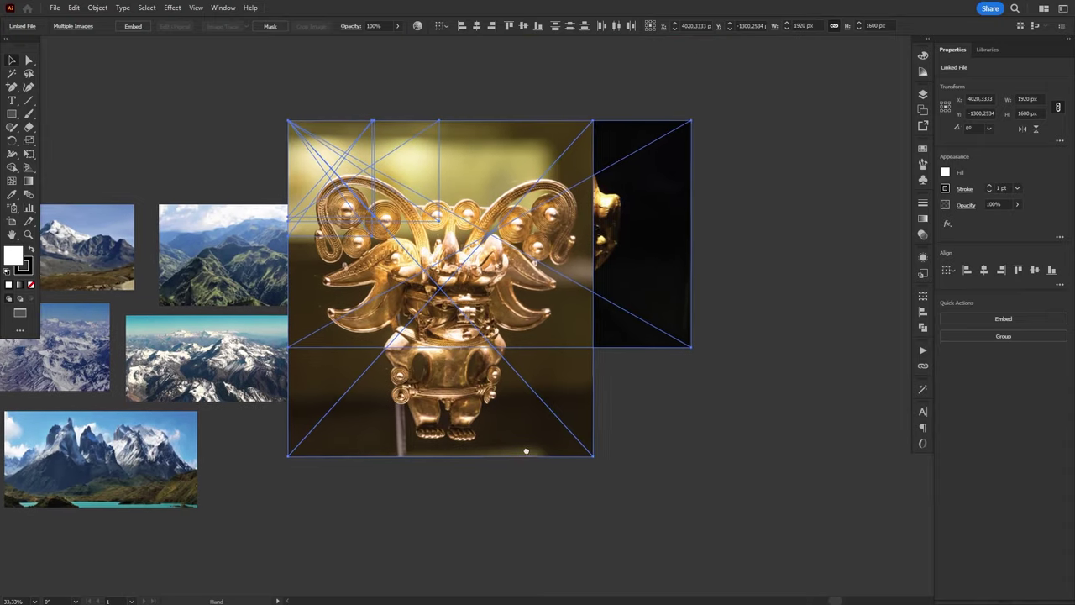
Step: Cluster the gold figure, mask and vase photos into one group near the mountains
{"action": "left_click_drag", "start_coordinate": [524, 312], "coordinate": [648, 312]}
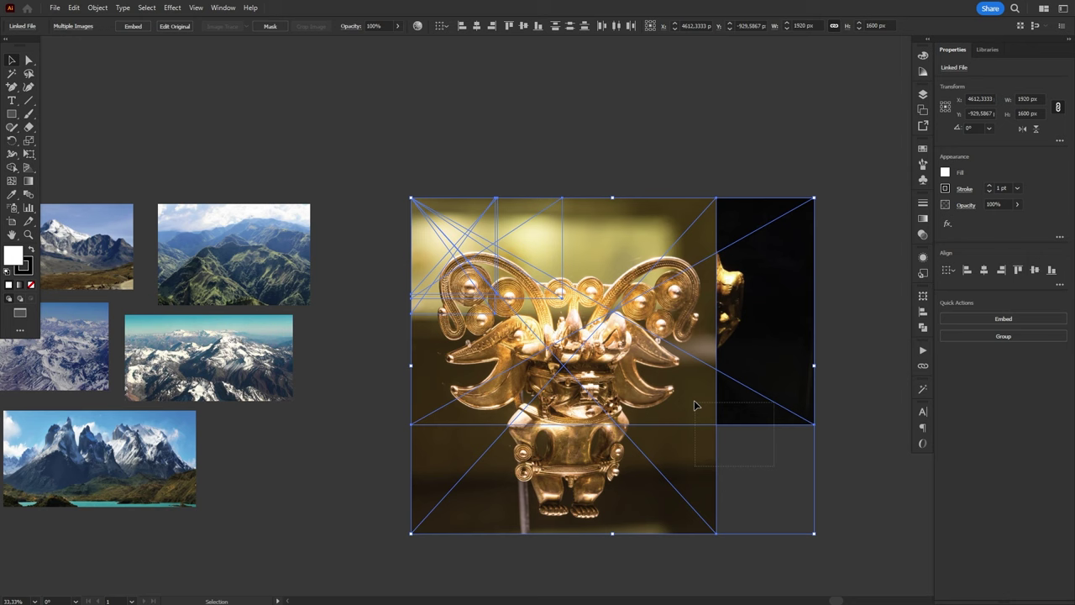
{"action": "left_click_drag", "start_coordinate": [817, 535], "coordinate": [601, 329]}
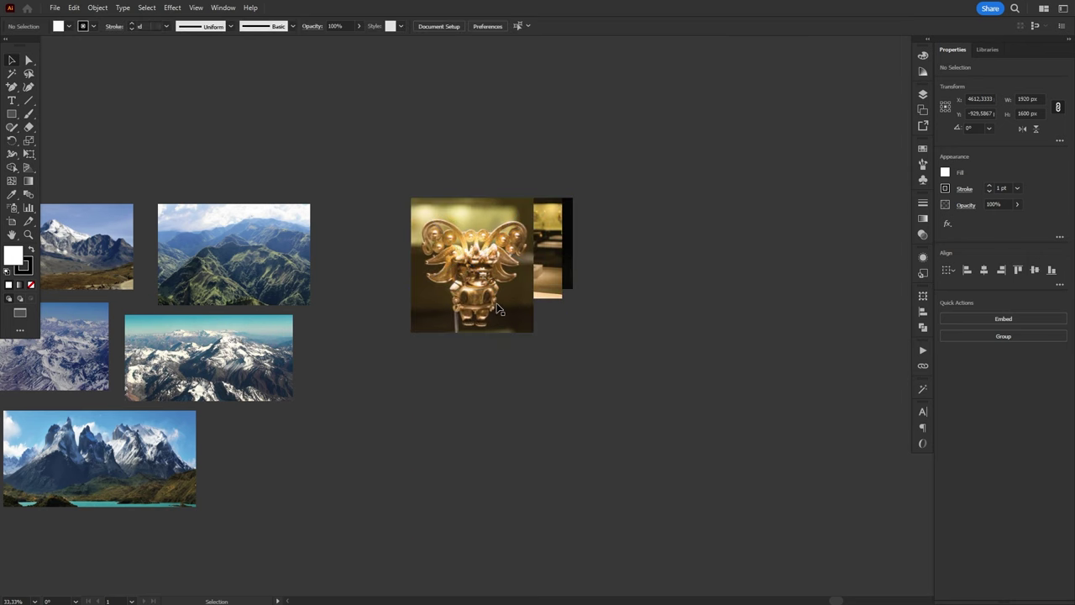
{"action": "left_click_drag", "start_coordinate": [509, 266], "coordinate": [459, 432]}
{"action": "left_click_drag", "start_coordinate": [478, 257], "coordinate": [570, 387]}
{"action": "left_click_drag", "start_coordinate": [689, 373], "coordinate": [656, 226]}
{"action": "left_click_drag", "start_coordinate": [503, 104], "coordinate": [601, 325]}
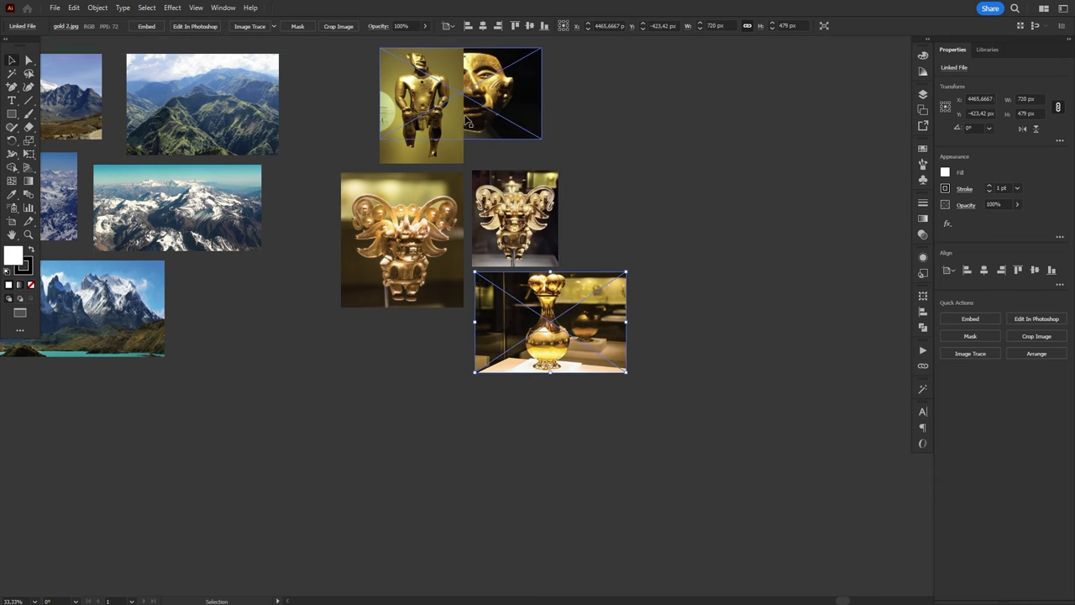
{"action": "left_click_drag", "start_coordinate": [461, 116], "coordinate": [464, 385]}
{"action": "left_click_drag", "start_coordinate": [502, 52], "coordinate": [693, 168]}
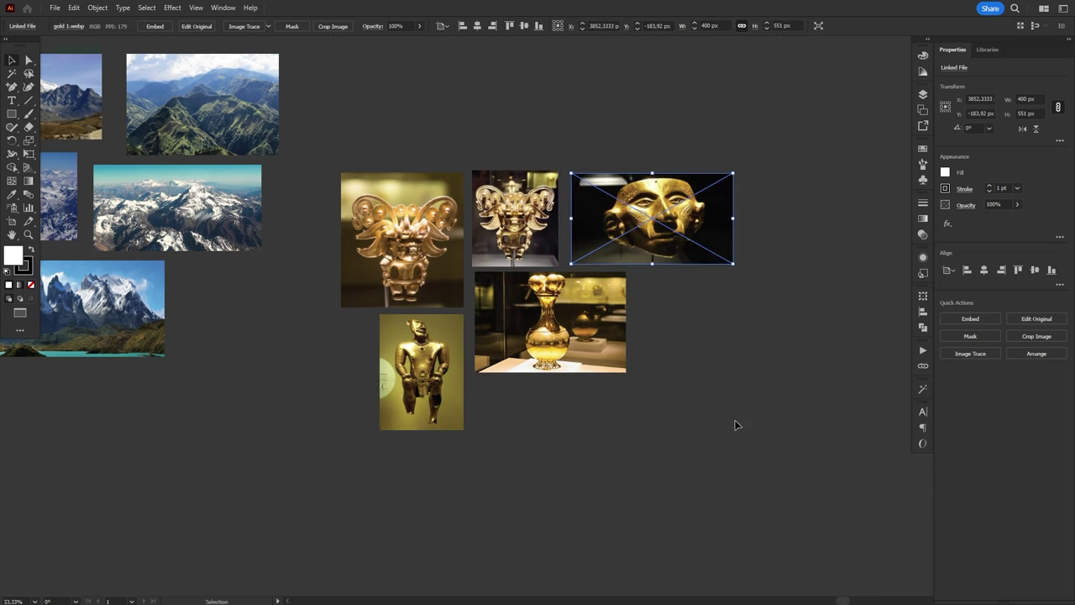
{"action": "left_click_drag", "start_coordinate": [736, 426], "coordinate": [353, 177]}
{"action": "left_click_drag", "start_coordinate": [442, 221], "coordinate": [564, 214]}
Step: Enlarge the first gold artifact photo in the group
{"action": "left_click", "coordinate": [552, 127]}
{"action": "left_click_drag", "start_coordinate": [451, 132], "coordinate": [348, 182]}
{"action": "left_click", "coordinate": [504, 353]}
{"action": "left_click", "coordinate": [619, 204]}
Step: Move and shrink the Wayuu art pattern image into place above the photos
{"action": "scroll", "coordinate": [643, 237], "scroll_direction": "down", "scroll_amount": 2}
{"action": "scroll", "coordinate": [643, 237], "scroll_direction": "right", "scroll_amount": 1}
{"action": "scroll", "coordinate": [686, 176], "scroll_direction": "down", "scroll_amount": 1}
{"action": "scroll", "coordinate": [686, 175], "scroll_direction": "left", "scroll_amount": 1}
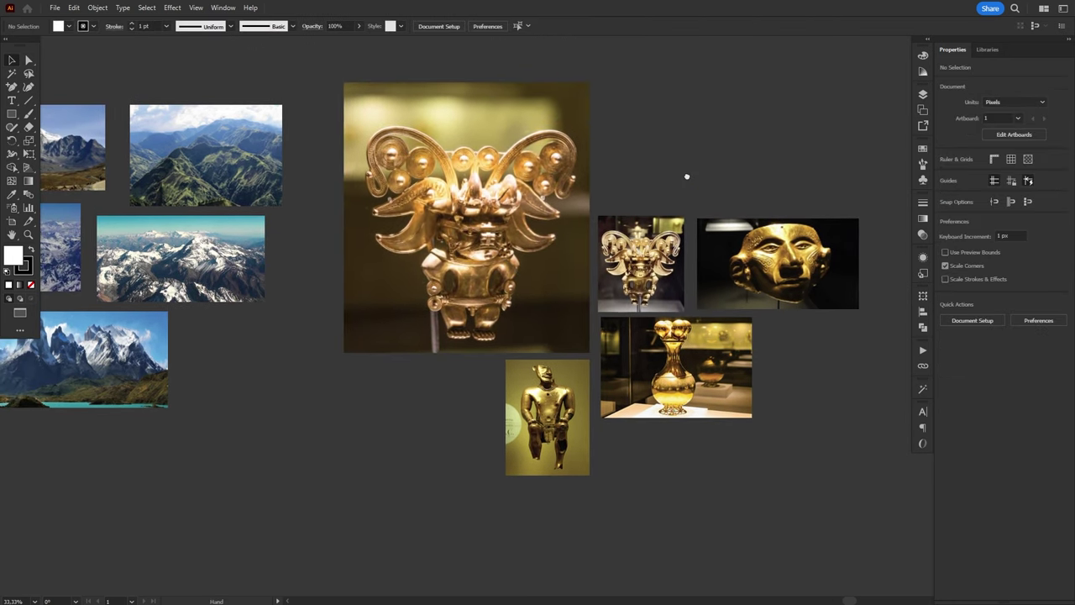
{"action": "scroll", "coordinate": [686, 176], "scroll_direction": "down", "scroll_amount": 1}
{"action": "scroll", "coordinate": [524, 385], "scroll_direction": "up", "scroll_amount": 1}
{"action": "left_click_drag", "start_coordinate": [475, 159], "coordinate": [497, 213]}
{"action": "scroll", "coordinate": [471, 126], "scroll_direction": "up", "scroll_amount": 3}
{"action": "left_click_drag", "start_coordinate": [561, 271], "coordinate": [496, 216]}
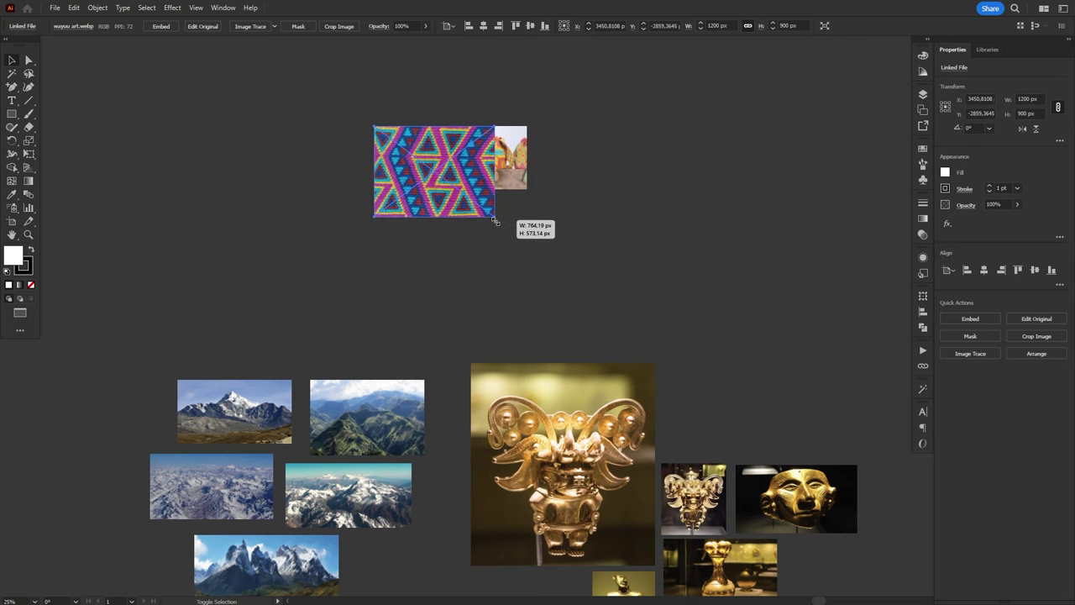
{"action": "left_click_drag", "start_coordinate": [455, 174], "coordinate": [495, 241]}
Step: Reposition and enlarge the weaver, bag-row and woven textile photos, and place the blue diamond tile
{"action": "left_click_drag", "start_coordinate": [409, 164], "coordinate": [600, 236]}
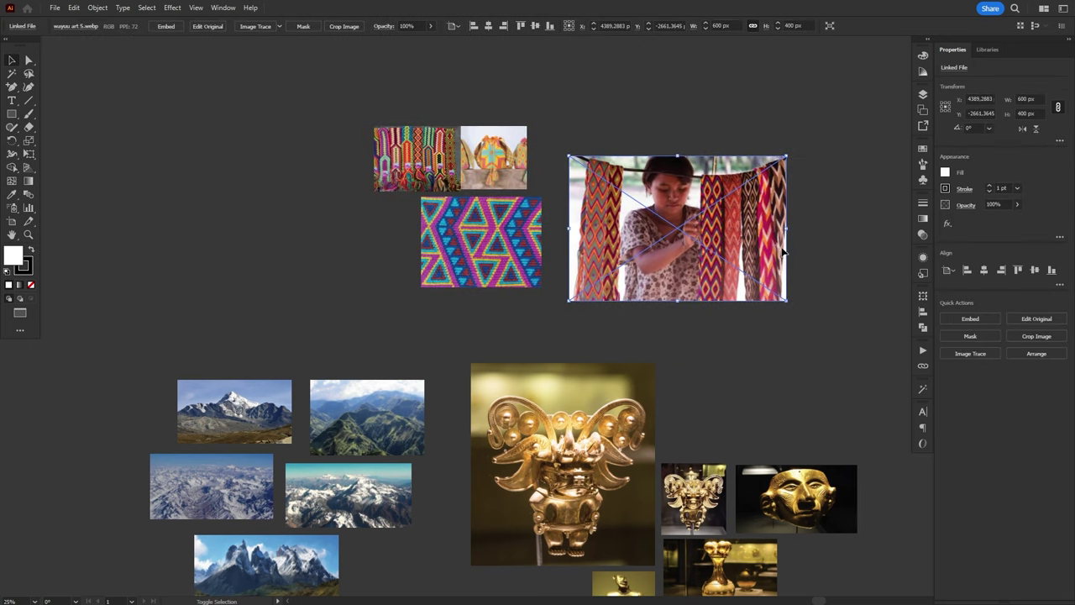
{"action": "left_click_drag", "start_coordinate": [498, 169], "coordinate": [727, 129]}
{"action": "left_click_drag", "start_coordinate": [624, 97], "coordinate": [486, 70]}
{"action": "left_click_drag", "start_coordinate": [418, 179], "coordinate": [495, 177]}
{"action": "left_click_drag", "start_coordinate": [451, 109], "coordinate": [394, 73]}
{"action": "left_click_drag", "start_coordinate": [390, 137], "coordinate": [295, 283]}
Step: Shrink the green coffee-bag photo and spread the Ferris, kraft, Great Sea and three-bag photos rightward
{"action": "left_click", "coordinate": [353, 319]}
{"action": "scroll", "coordinate": [353, 319], "scroll_direction": "up", "scroll_amount": 4}
{"action": "scroll", "coordinate": [352, 319], "scroll_direction": "left", "scroll_amount": 5}
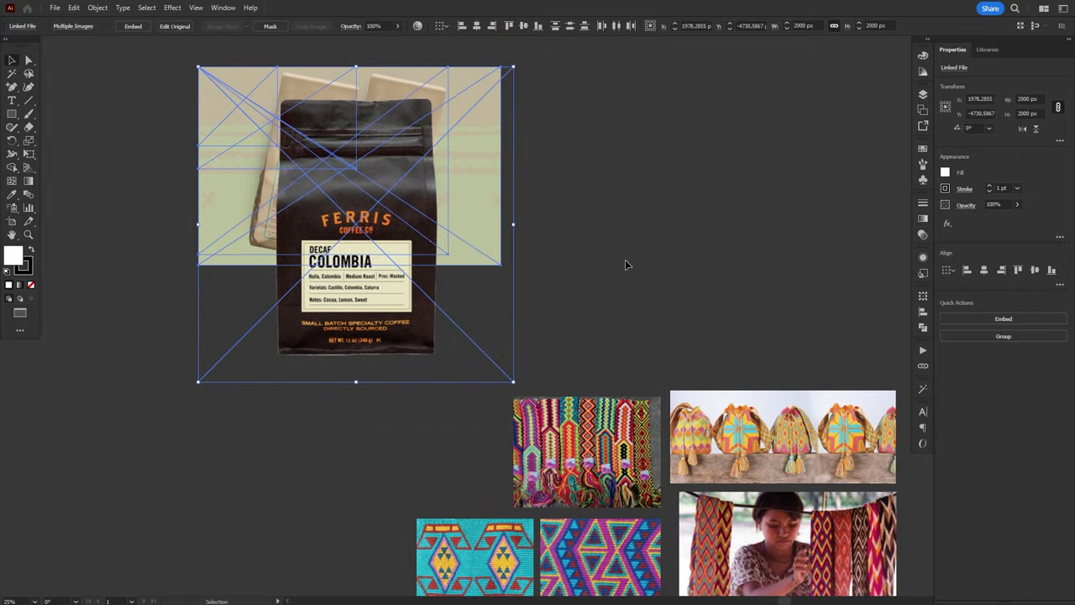
{"action": "left_click", "coordinate": [458, 242]}
{"action": "left_click_drag", "start_coordinate": [502, 165], "coordinate": [384, 160]}
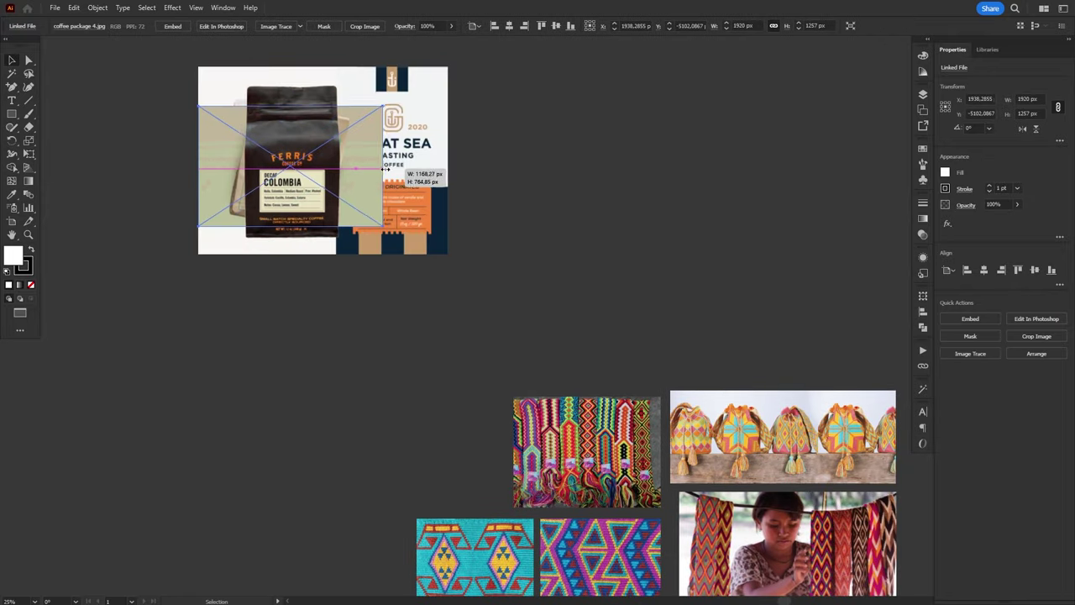
{"action": "left_click_drag", "start_coordinate": [290, 168], "coordinate": [573, 224]}
{"action": "left_click_drag", "start_coordinate": [348, 179], "coordinate": [816, 240]}
{"action": "left_click_drag", "start_coordinate": [322, 159], "coordinate": [380, 265]}
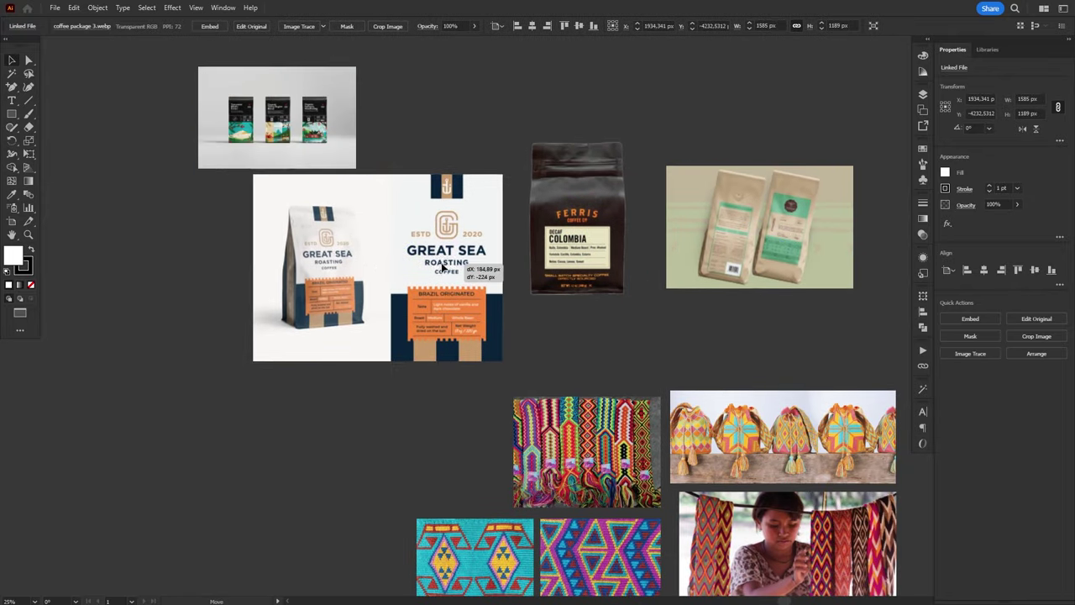
{"action": "left_click_drag", "start_coordinate": [277, 117], "coordinate": [626, 207]}
Step: Zoom out, tighten the five coffee photos together and move the group above the textiles
{"action": "key", "text": "ctrl+minus"}
{"action": "left_click_drag", "start_coordinate": [500, 332], "coordinate": [516, 359]}
{"action": "left_click_drag", "start_coordinate": [449, 241], "coordinate": [536, 240]}
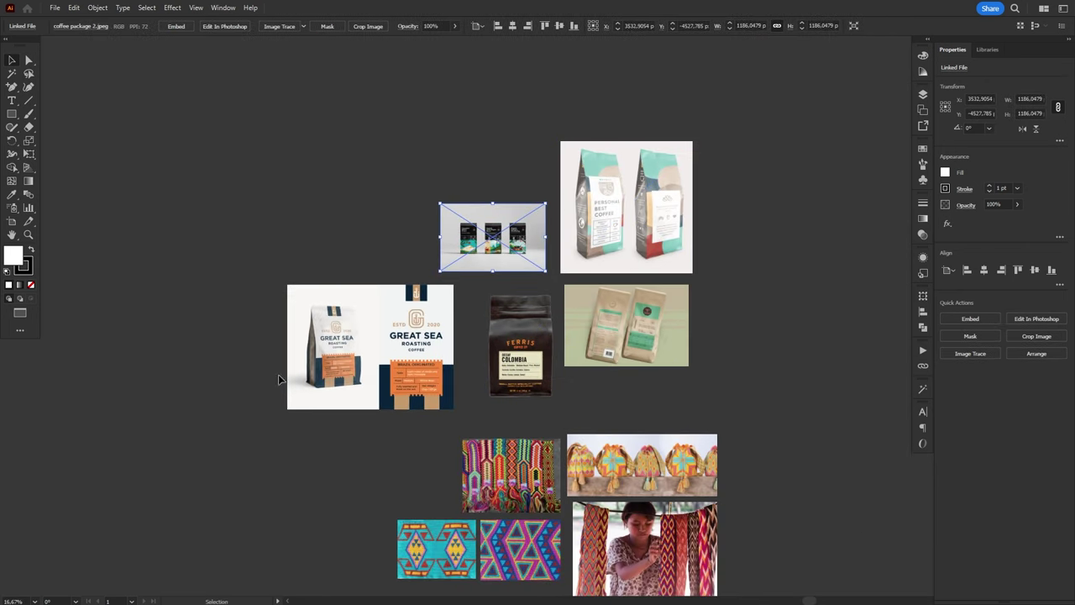
{"action": "left_click_drag", "start_coordinate": [370, 347], "coordinate": [462, 125]}
{"action": "key", "text": "ctrl+minus"}
{"action": "left_click_drag", "start_coordinate": [714, 88], "coordinate": [542, 233]}
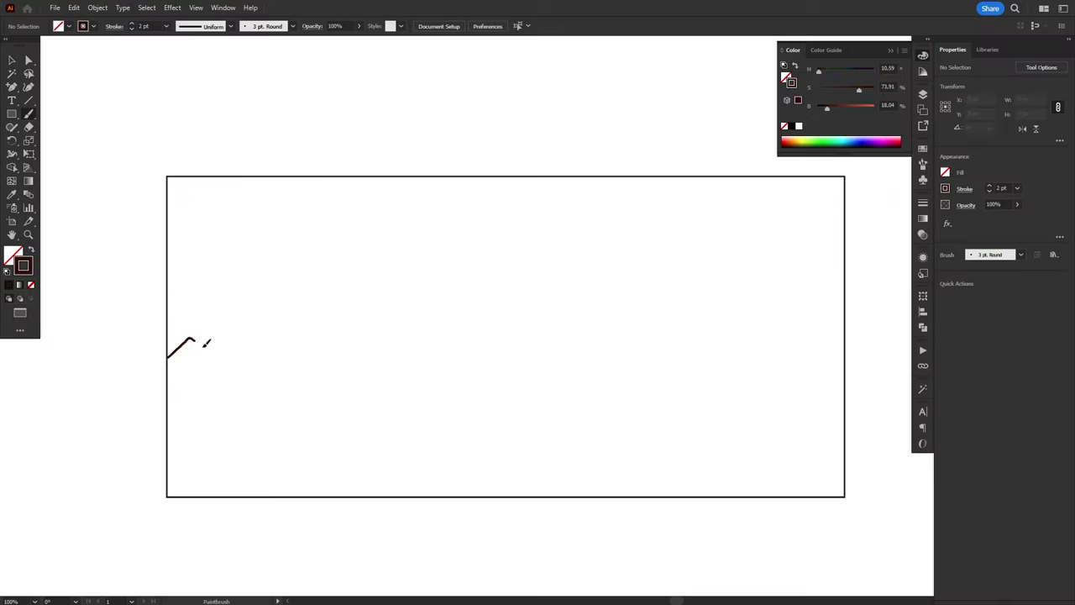
Step: Close the mountain outline, move the ridge strokes down and fill the lowest mountain dark brown
{"action": "mouse_move", "coordinate": [702, 347]}
{"action": "left_mouse_down"}
{"action": "mouse_move", "coordinate": [227, 504]}
{"action": "mouse_move", "coordinate": [168, 357]}
{"action": "left_mouse_up"}
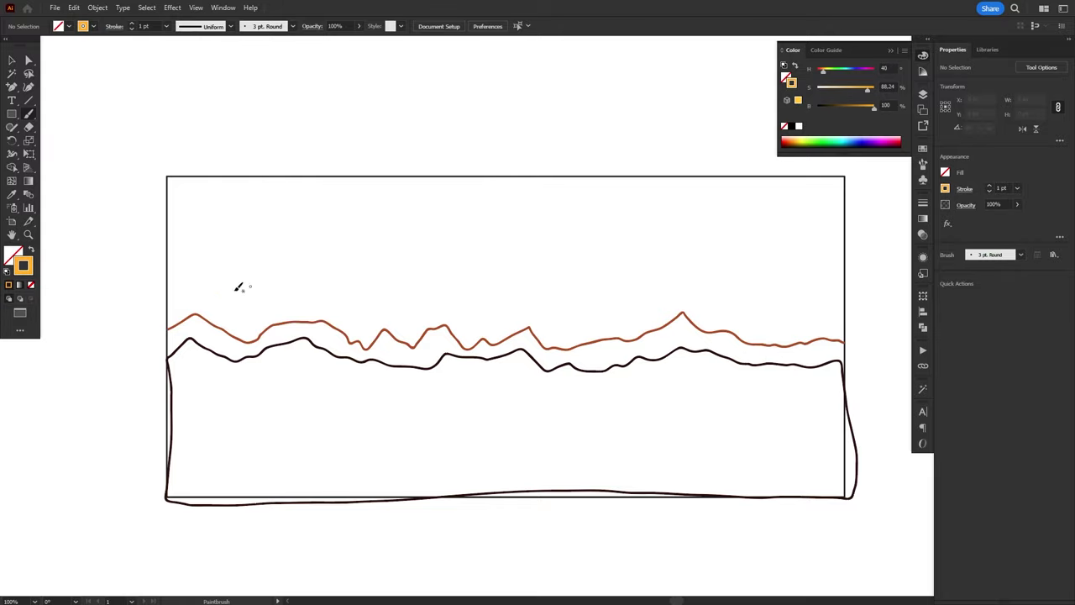
{"action": "key", "text": "ctrl+a"}
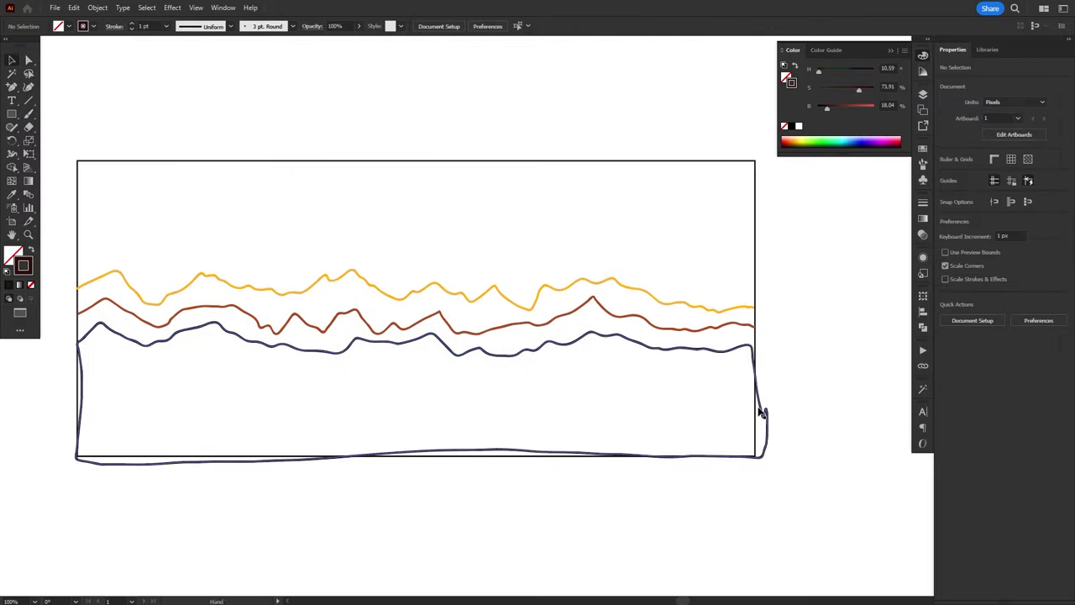
{"action": "left_click_drag", "start_coordinate": [404, 356], "coordinate": [476, 366]}
{"action": "left_click", "coordinate": [443, 276]}
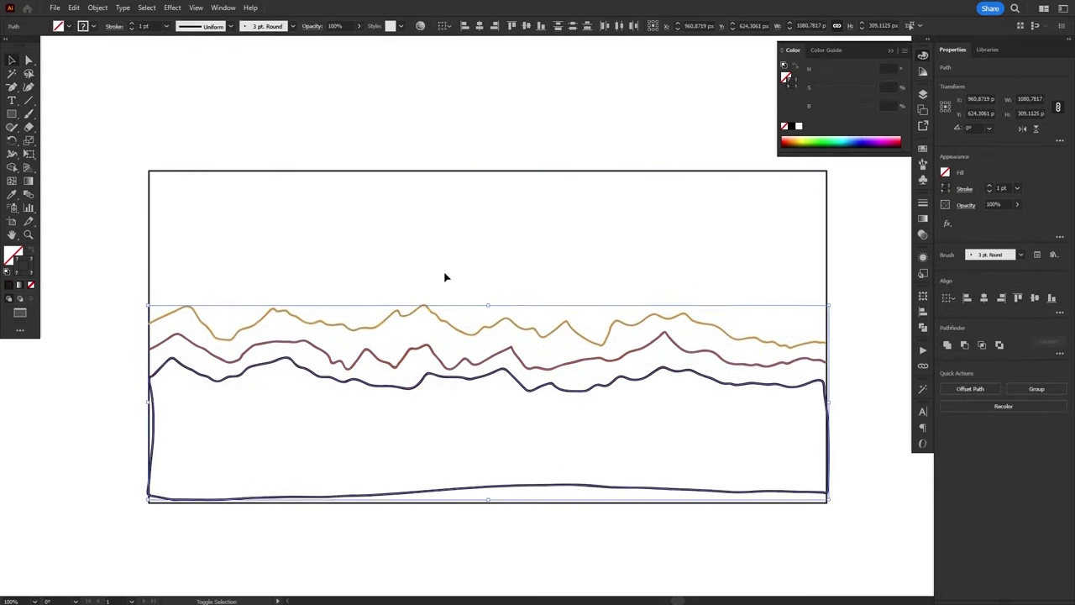
{"action": "left_click", "coordinate": [487, 360]}
Step: Close the mauve ridge into a rust mountain shape behind the dark one
{"action": "key", "text": "p"}
{"action": "left_click", "coordinate": [151, 363]}
{"action": "left_click", "coordinate": [151, 502]}
{"action": "left_click", "coordinate": [827, 485]}
{"action": "left_click", "coordinate": [826, 373]}
{"action": "key", "text": "shift+x"}
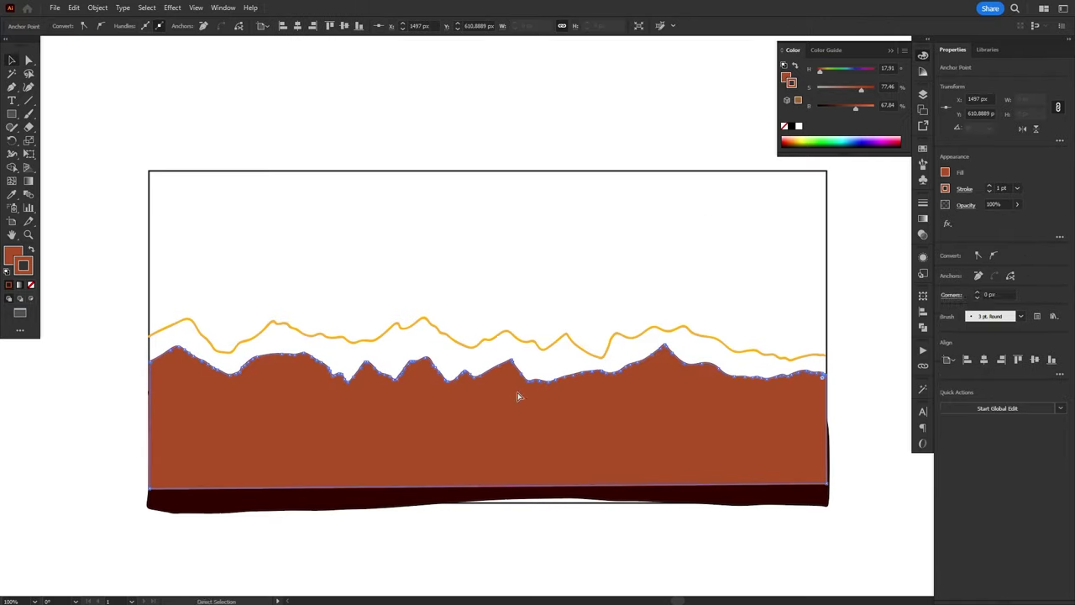
Step: Close the yellow ridge into a filled mountain and send it to the back
{"action": "key", "text": "ctrl+shift+bracketleft"}
{"action": "left_click", "coordinate": [149, 336]}
{"action": "left_click", "coordinate": [150, 493]}
{"action": "left_click", "coordinate": [826, 478]}
{"action": "left_click", "coordinate": [824, 357]}
{"action": "key", "text": "shift+x"}
Step: Draw a yellow circle sun and tuck it behind the mountains
{"action": "key", "text": "ctrl+shift+a"}
{"action": "key", "text": "l"}
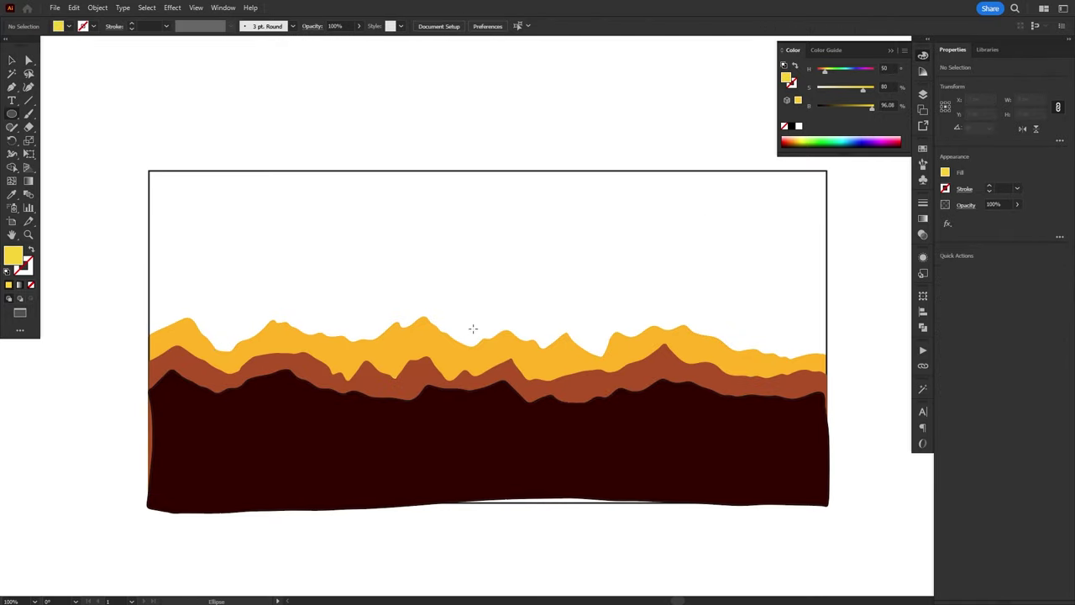
{"action": "mouse_move", "coordinate": [485, 336]}
{"action": "left_mouse_down"}
{"action": "mouse_move", "coordinate": [564, 303]}
{"action": "mouse_move", "coordinate": [521, 320]}
{"action": "left_mouse_up"}
{"action": "key", "text": "v"}
{"action": "key", "text": "ctrl+shift+bracketleft"}
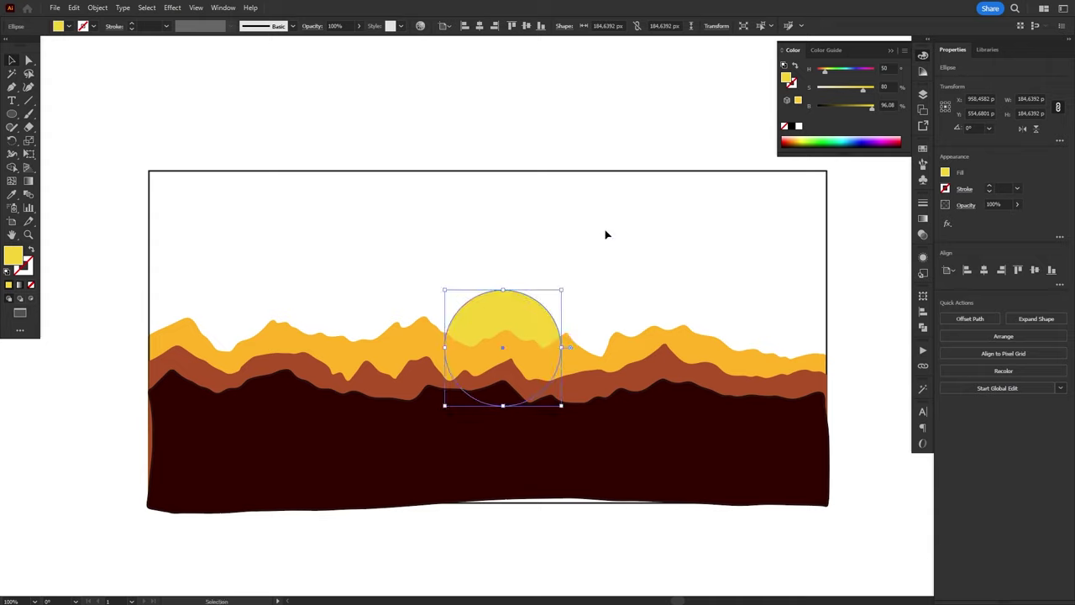
{"action": "key", "text": "ctrl+shift+a"}
Step: Add a blue sky rectangle behind everything, lighten it, and begin the yellow title lettering
{"action": "key", "text": "m"}
{"action": "left_click_drag", "start_coordinate": [148, 171], "coordinate": [827, 458]}
{"action": "key", "text": "ctrl+shift+bracketleft"}
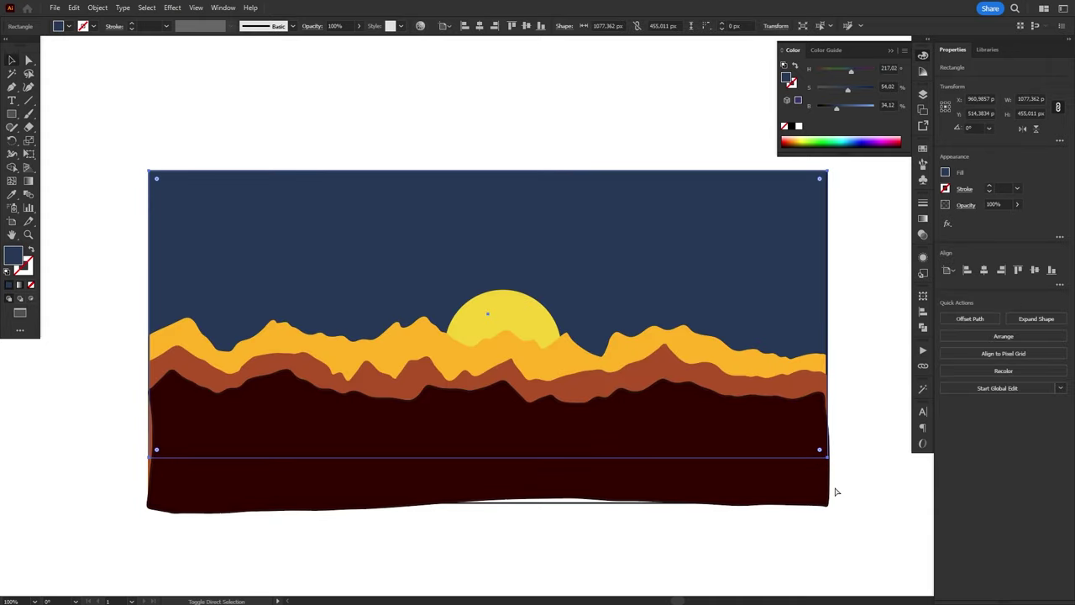
{"action": "key", "text": "ctrl+shift+a"}
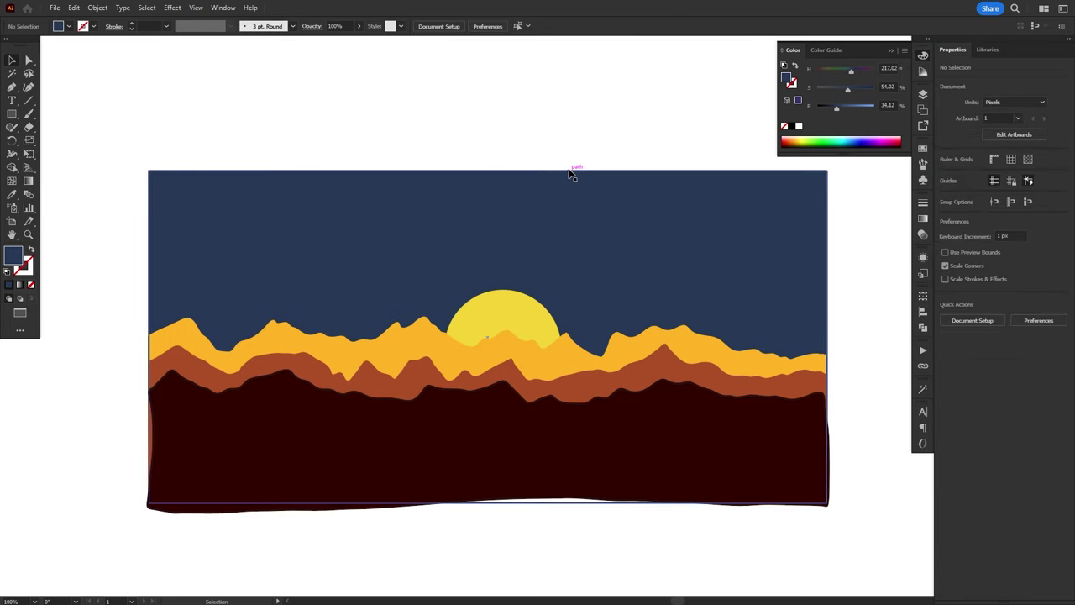
{"action": "left_click", "coordinate": [571, 174]}
{"action": "left_click_drag", "start_coordinate": [837, 109], "coordinate": [851, 113]}
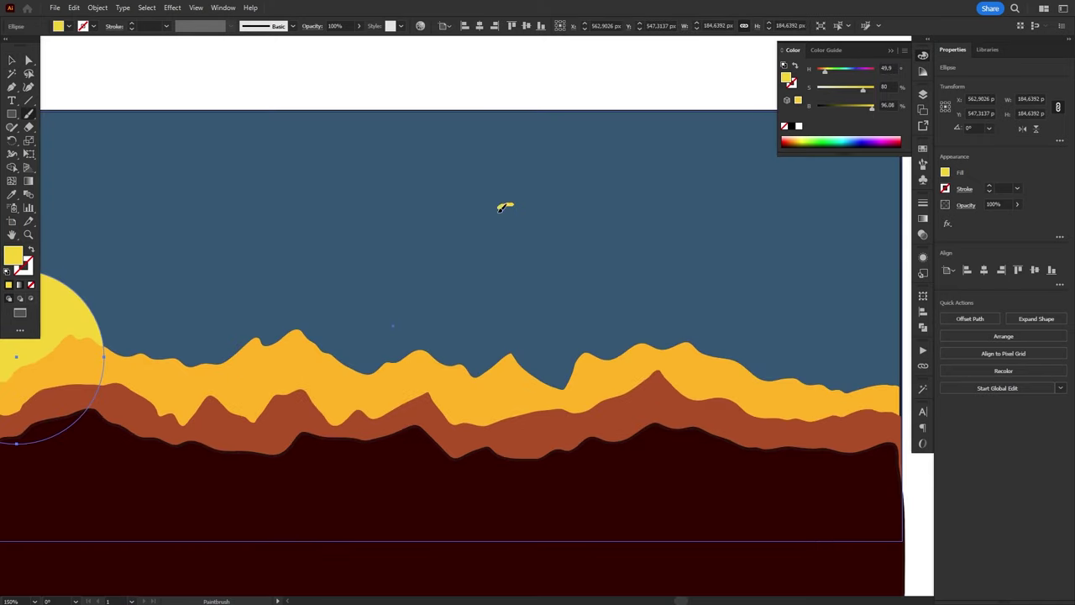
{"action": "left_click_drag", "start_coordinate": [514, 204], "coordinate": [489, 232]}
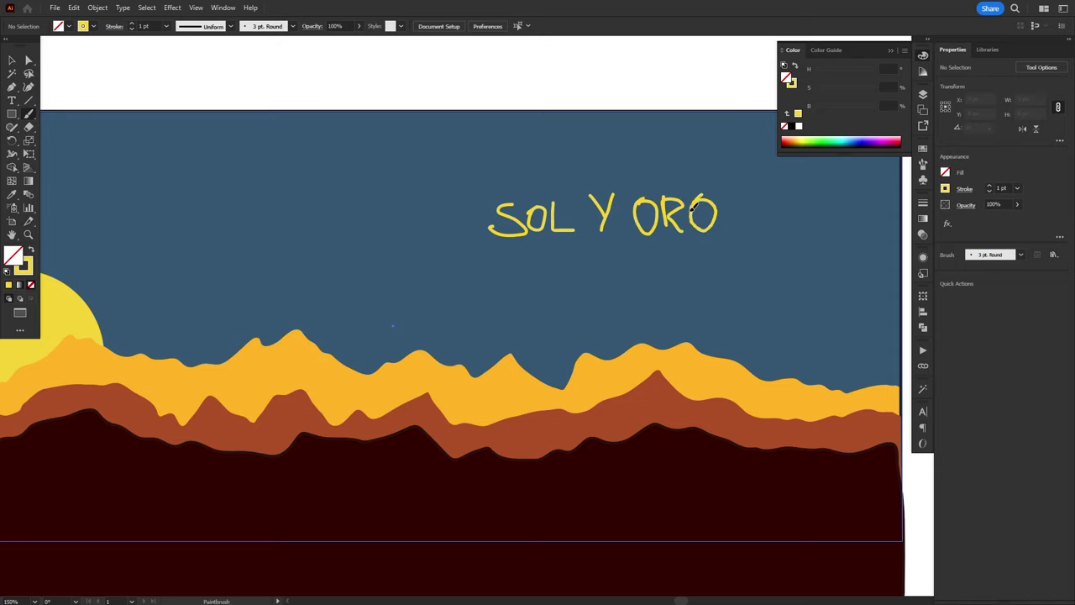
Step: Sketch the statue watermark in yellow and fade it to low opacity
{"action": "mouse_move", "coordinate": [365, 228]}
{"action": "left_mouse_down"}
{"action": "mouse_move", "coordinate": [574, 256]}
{"action": "mouse_move", "coordinate": [395, 231]}
{"action": "left_mouse_up"}
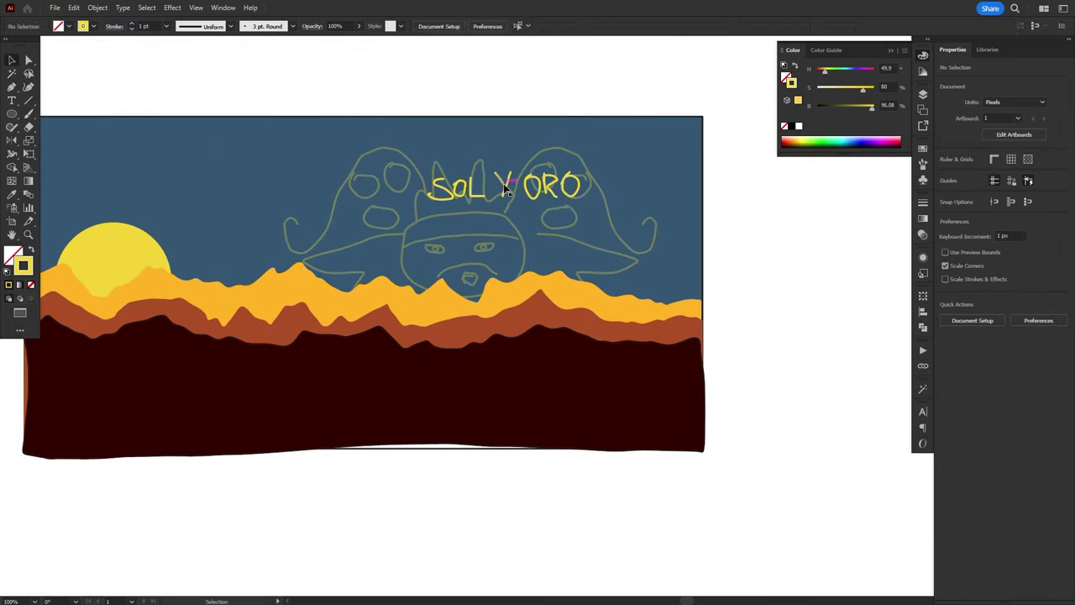
{"action": "left_click", "coordinate": [603, 182]}
{"action": "key", "text": "ctrl+shift+a"}
{"action": "key", "text": "b"}
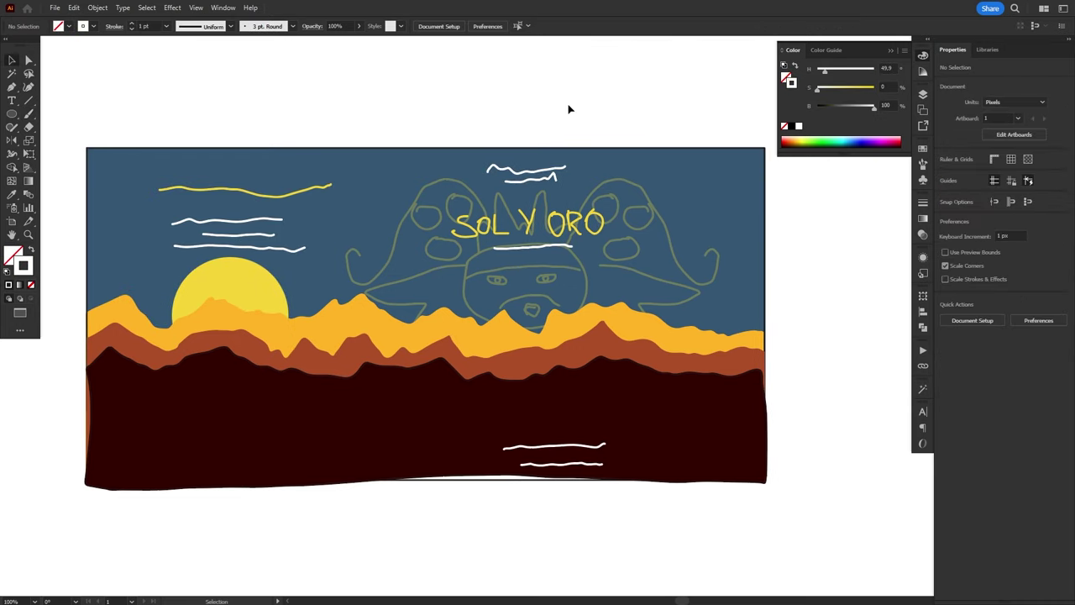
Step: Add yellow zigzag text placeholders, nudge the top line, and draw a red 487 × 94 px rectangle by the dieline
{"action": "key", "text": "b"}
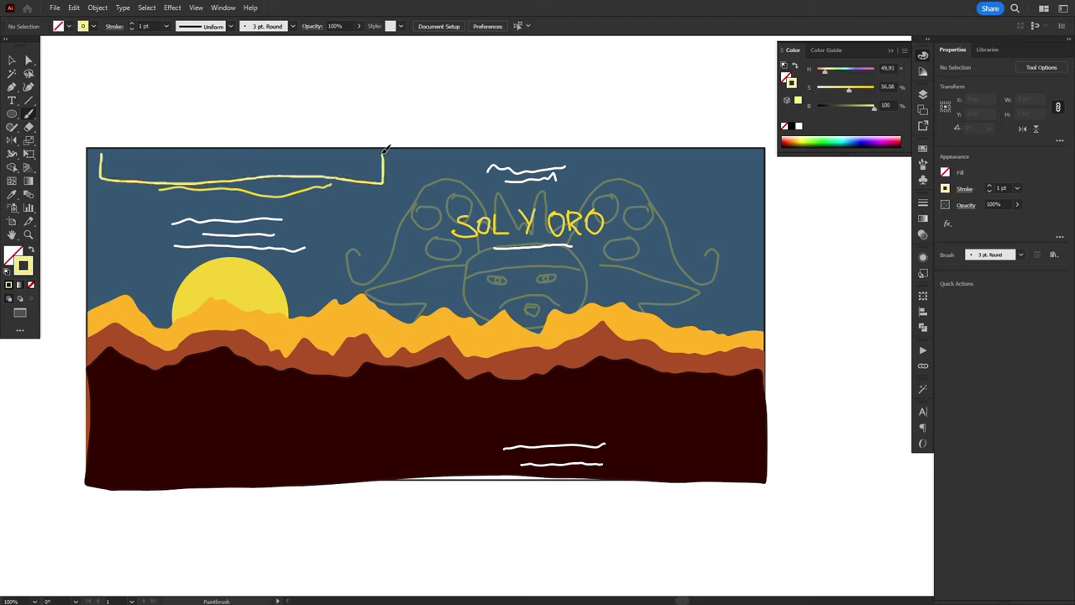
{"action": "left_click_drag", "start_coordinate": [194, 440], "coordinate": [370, 458]}
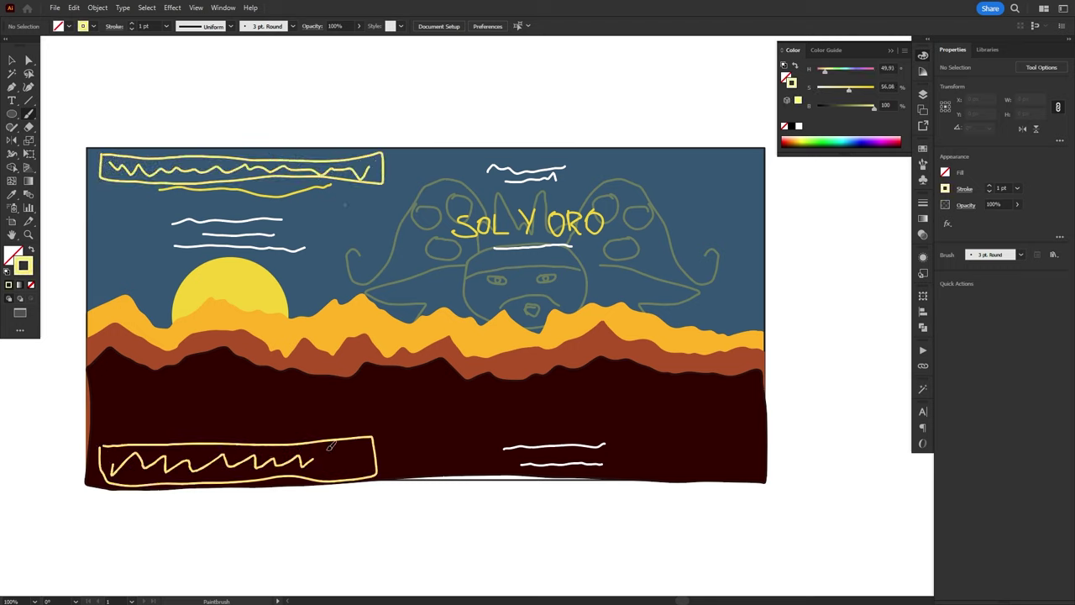
{"action": "left_click", "coordinate": [272, 205]}
{"action": "key", "text": "v"}
{"action": "left_click_drag", "start_coordinate": [271, 205], "coordinate": [263, 210]}
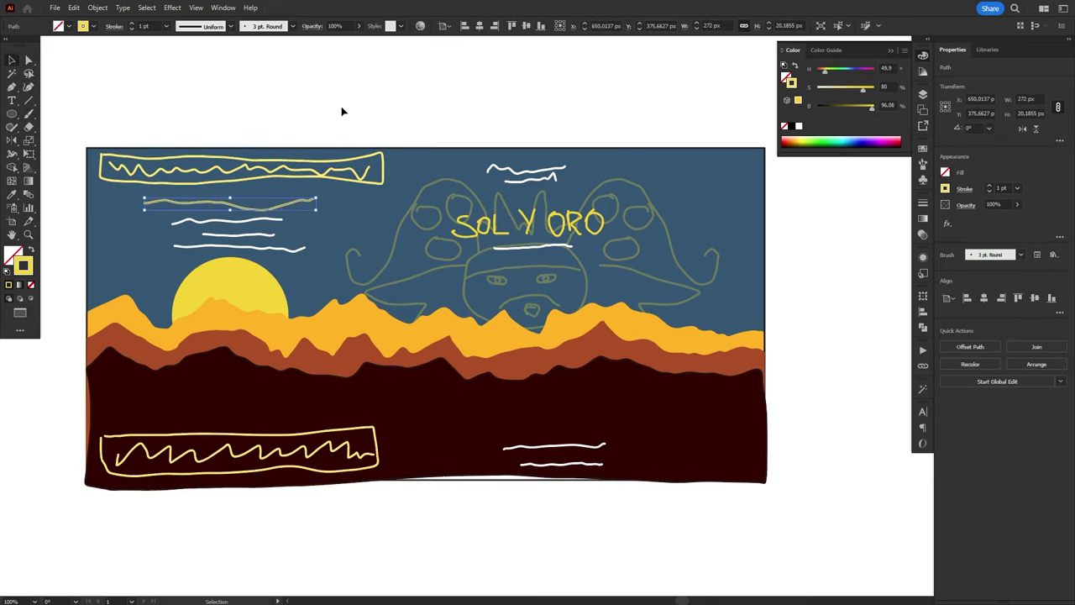
{"action": "left_click_drag", "start_coordinate": [371, 232], "coordinate": [677, 292]}
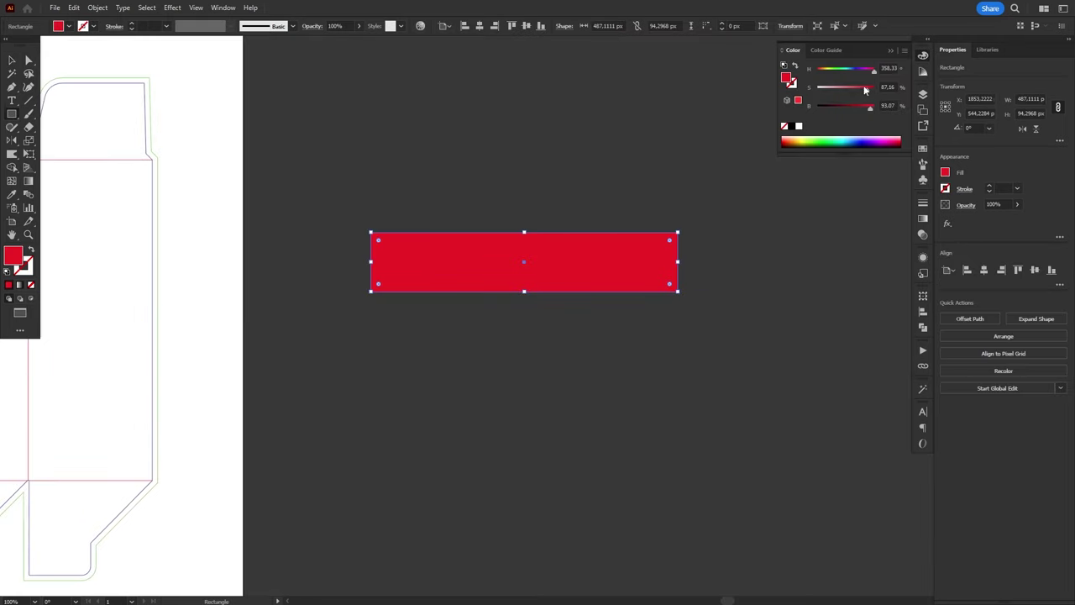
Step: Turn the rectangle bright yellow, then duplicate a dark red band below at saturation 80, brightness 15
{"action": "left_click_drag", "start_coordinate": [865, 90], "coordinate": [823, 74]}
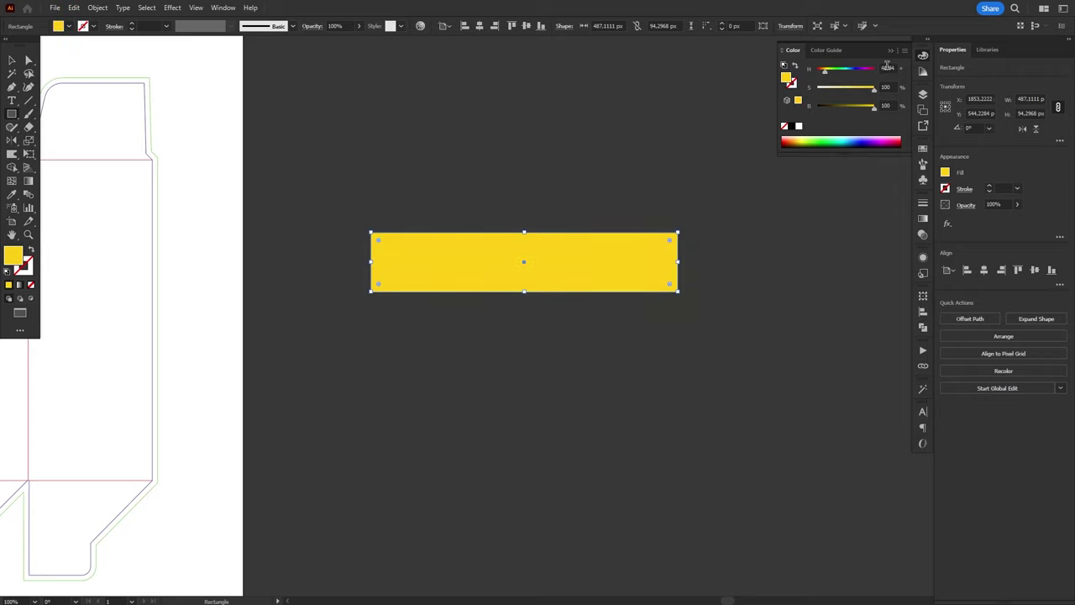
{"action": "scroll", "coordinate": [888, 69], "scroll_direction": "down", "scroll_amount": 4}
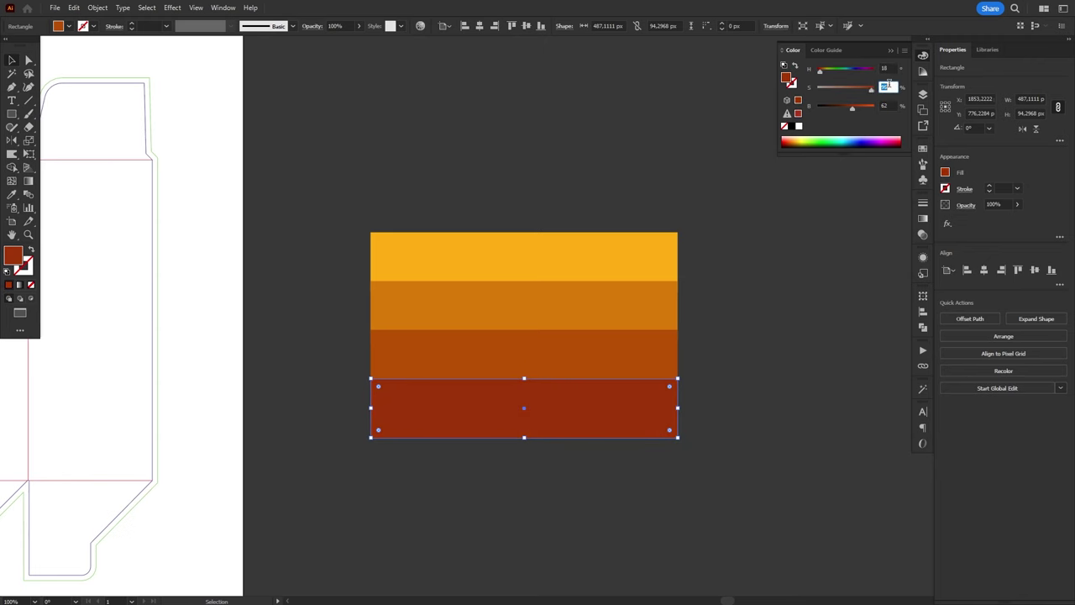
{"action": "left_click_drag", "start_coordinate": [583, 429], "coordinate": [583, 477]}
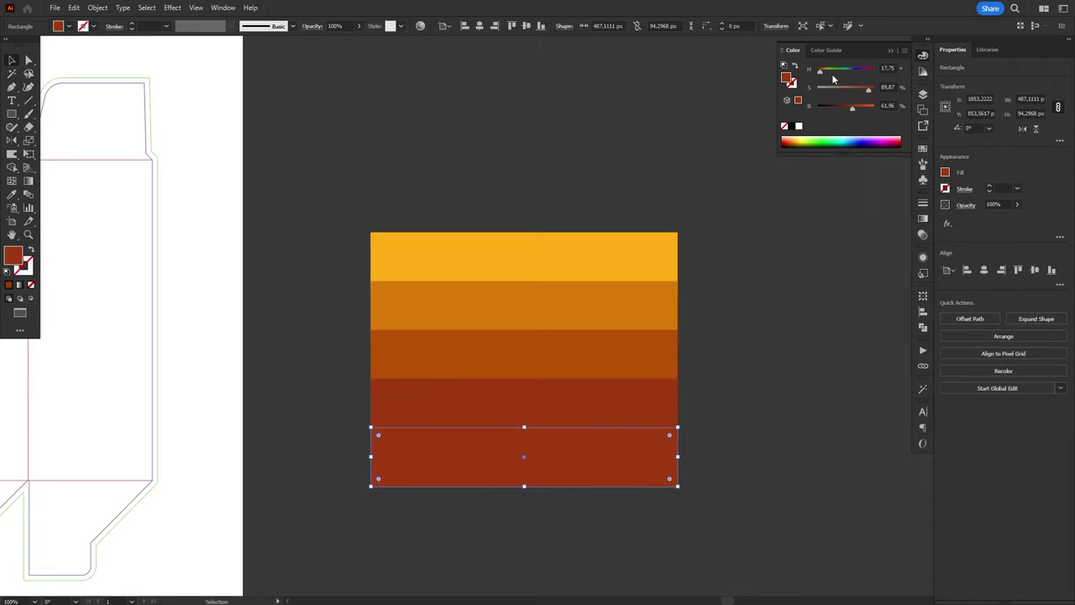
{"action": "left_click_drag", "start_coordinate": [820, 72], "coordinate": [813, 74]}
{"action": "type", "text": "80"}
{"action": "key", "text": "Return"}
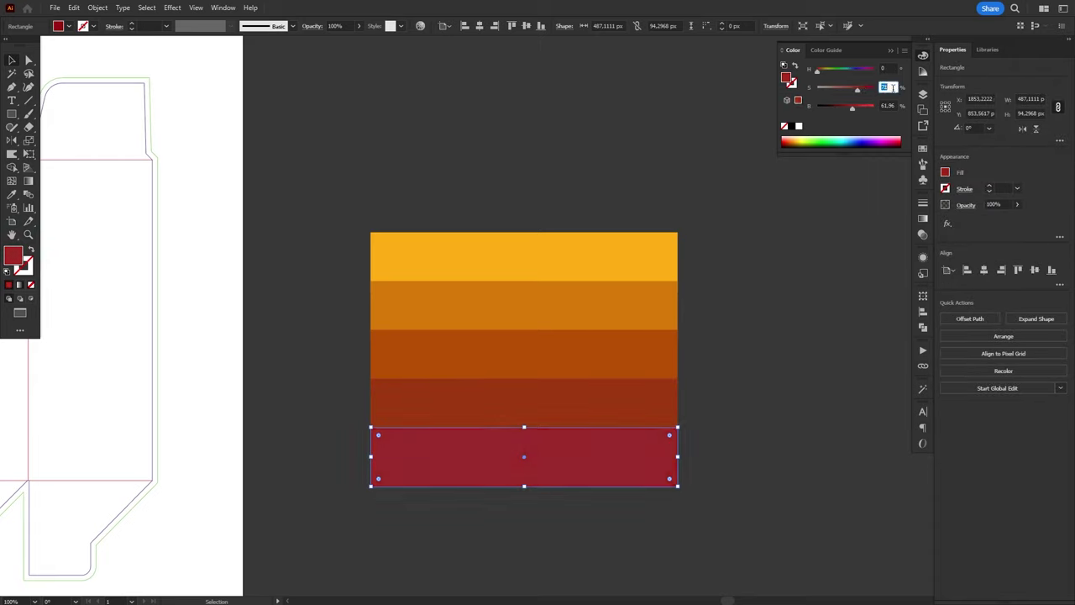
{"action": "type", "text": "15"}
{"action": "key", "text": "Return"}
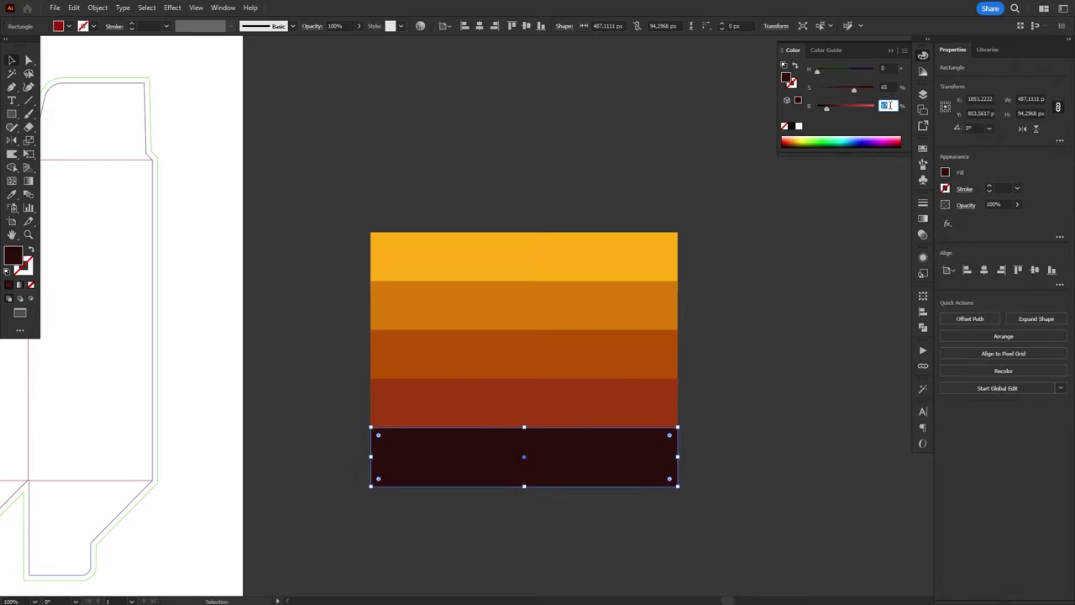
Step: Make room above the palette stack and stretch the dark bottom swatch downward
{"action": "left_click", "coordinate": [724, 494]}
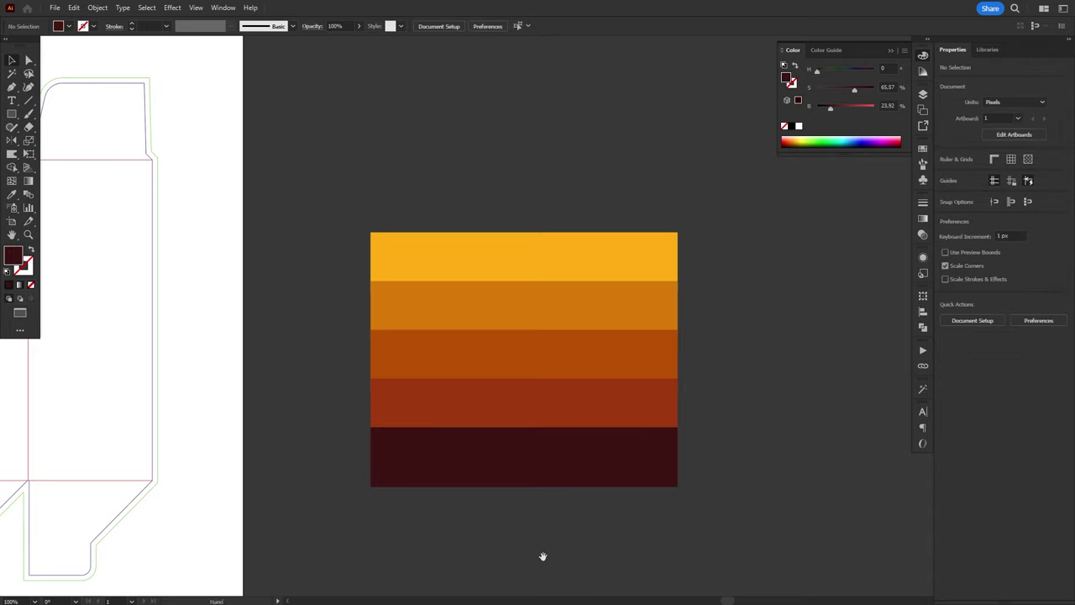
{"action": "left_click_drag", "start_coordinate": [542, 556], "coordinate": [543, 449]}
{"action": "left_click", "coordinate": [522, 377]}
{"action": "left_click_drag", "start_coordinate": [524, 380], "coordinate": [524, 496]}
Step: Draw a new rectangle above the palette stack and colour it navy
{"action": "left_click", "coordinate": [694, 389]}
{"action": "scroll", "coordinate": [694, 389], "scroll_direction": "up", "scroll_amount": 3}
{"action": "key", "text": "m"}
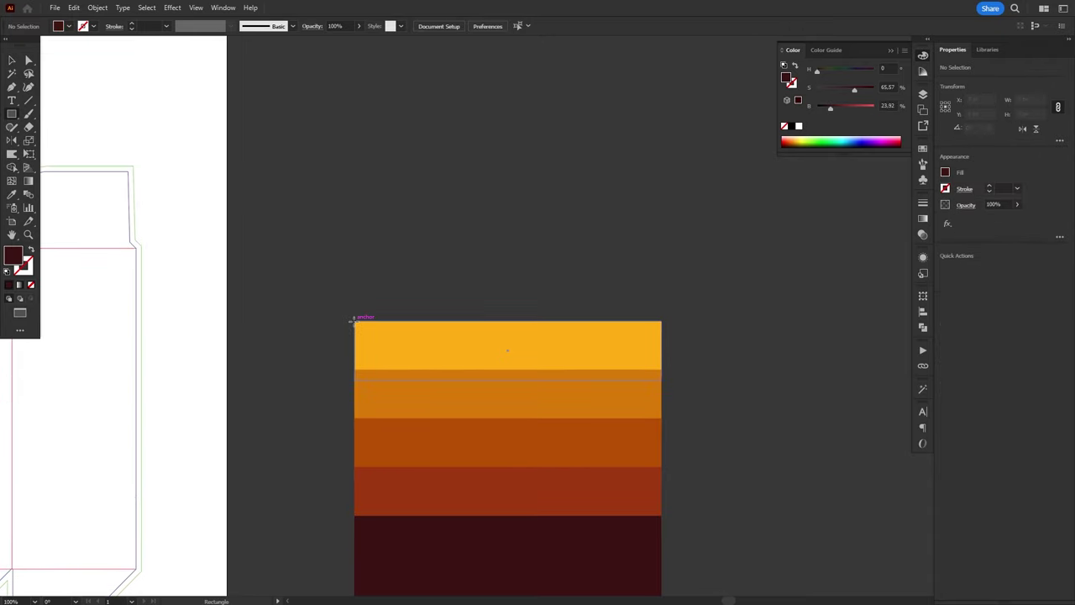
{"action": "mouse_move", "coordinate": [356, 321]}
{"action": "left_mouse_down"}
{"action": "mouse_move", "coordinate": [665, 89]}
{"action": "mouse_move", "coordinate": [661, 76]}
{"action": "left_mouse_up"}
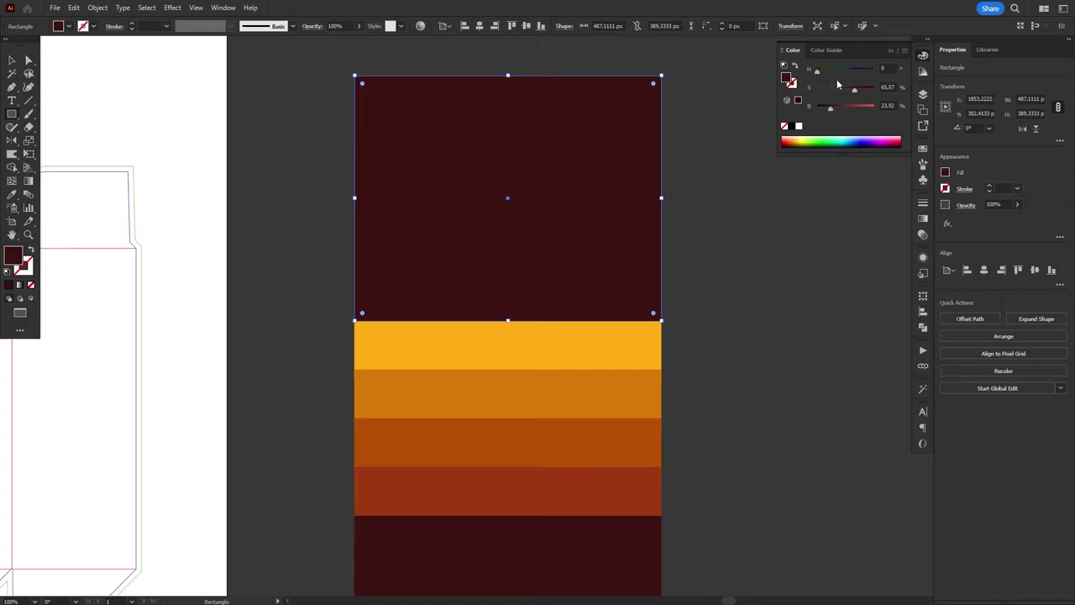
{"action": "left_click_drag", "start_coordinate": [858, 68], "coordinate": [849, 70]}
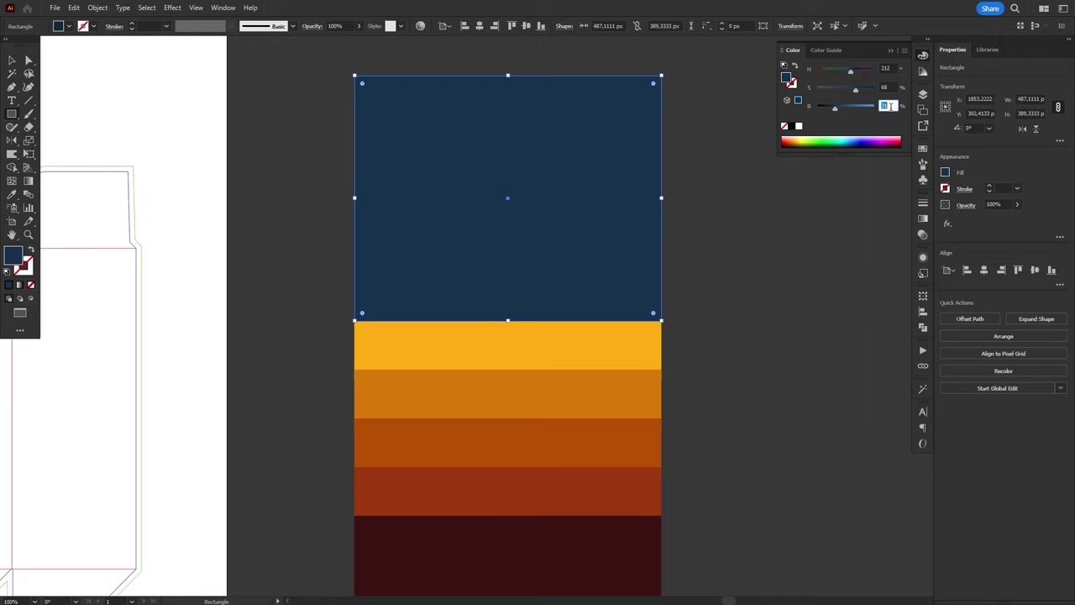
{"action": "left_click_drag", "start_coordinate": [826, 249], "coordinate": [835, 258]}
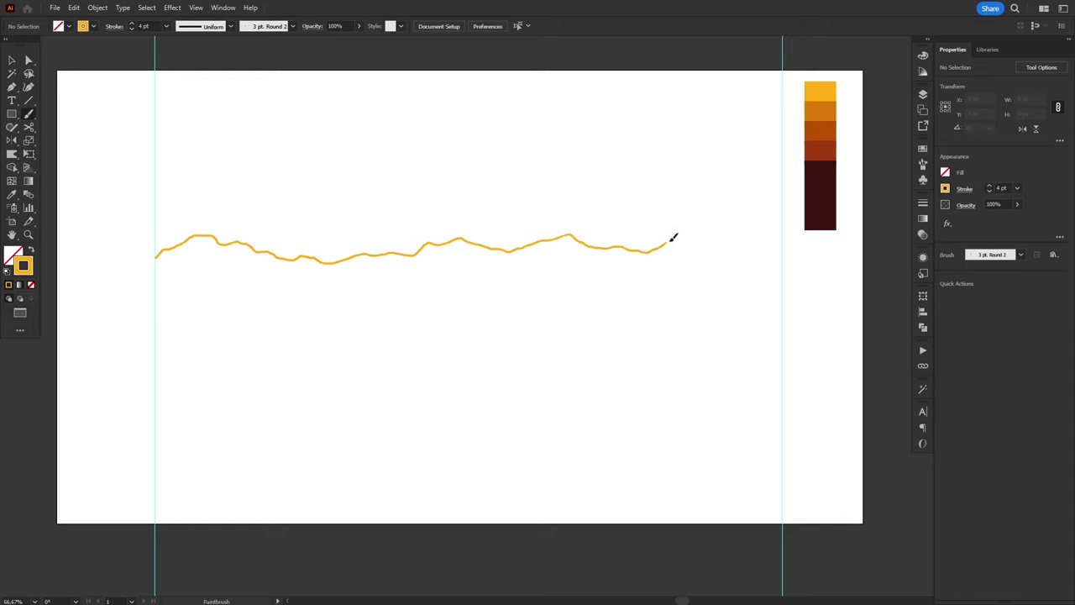
Step: Delete the wavy yellow brush stroke
{"action": "key", "text": "v"}
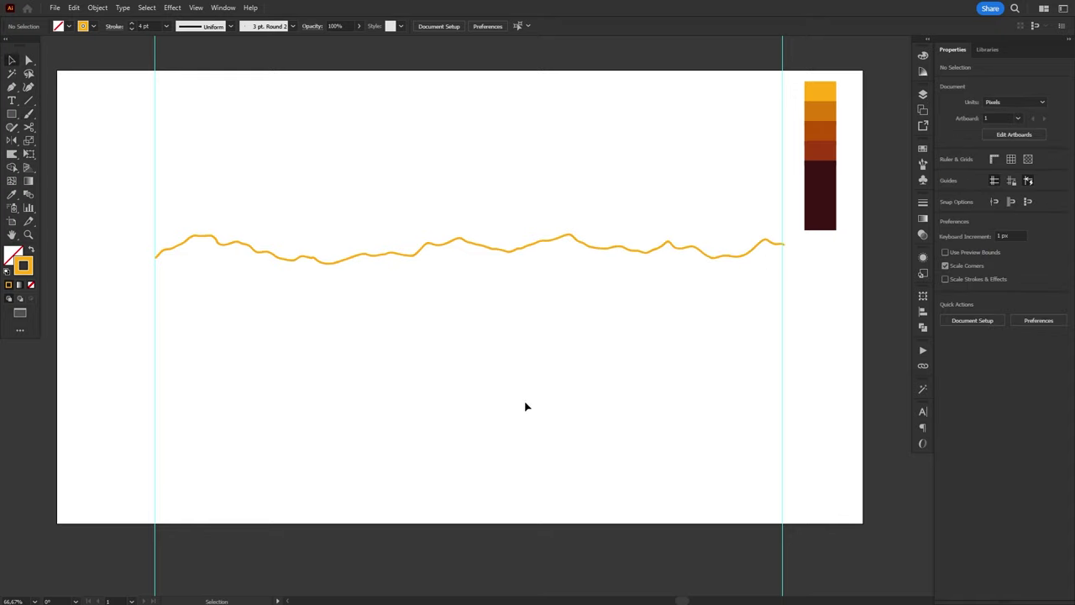
{"action": "left_click", "coordinate": [567, 241]}
{"action": "key", "text": "Delete"}
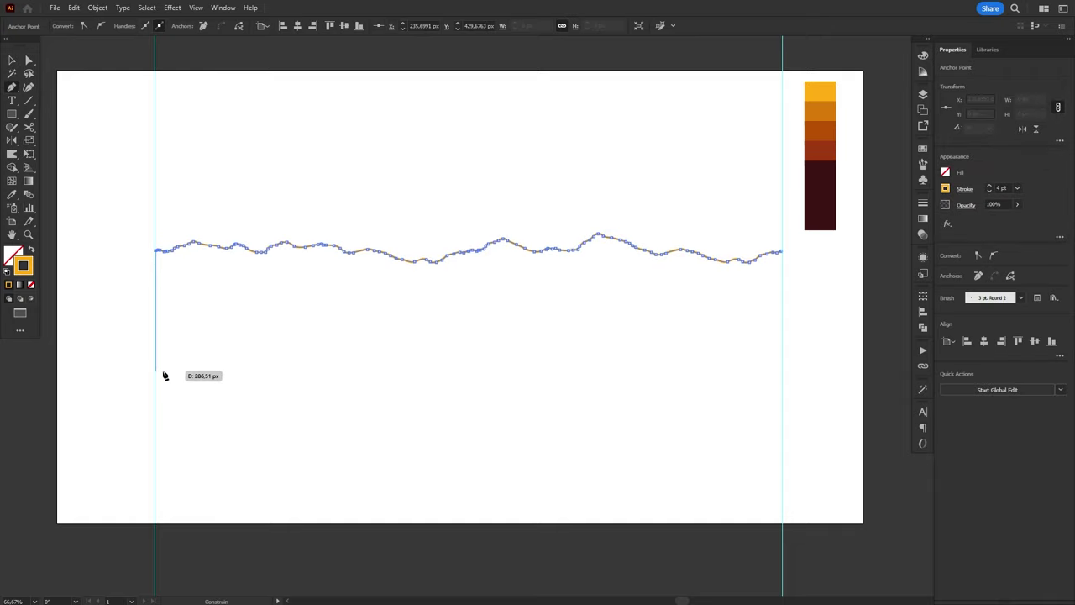
Step: Close the ridge into a solid orange shape, stretch it full width and warp its top into peaks
{"action": "left_click", "coordinate": [157, 370]}
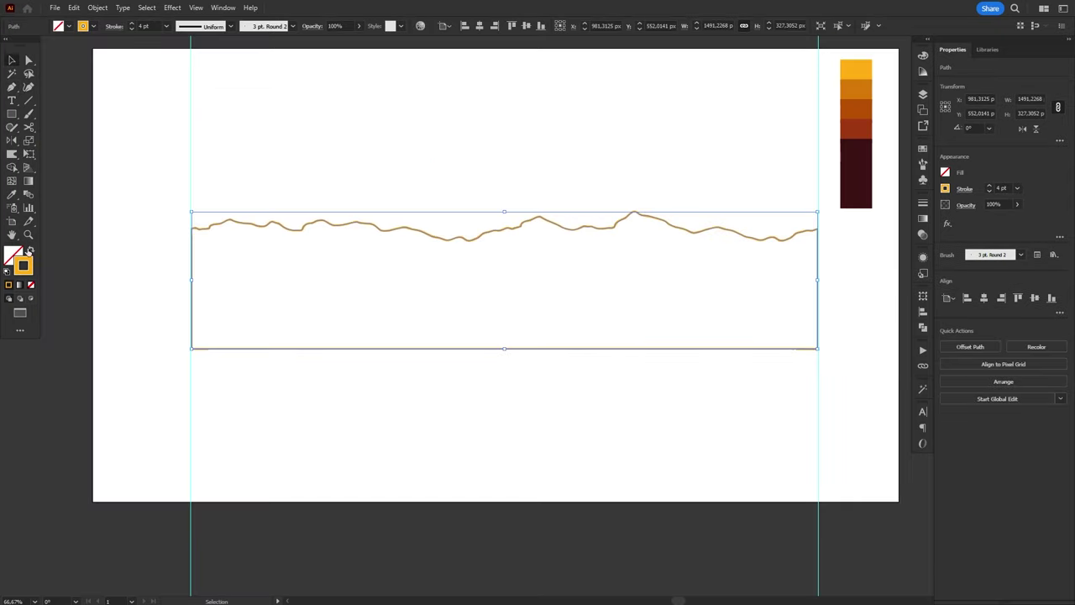
{"action": "left_click", "coordinate": [30, 251]}
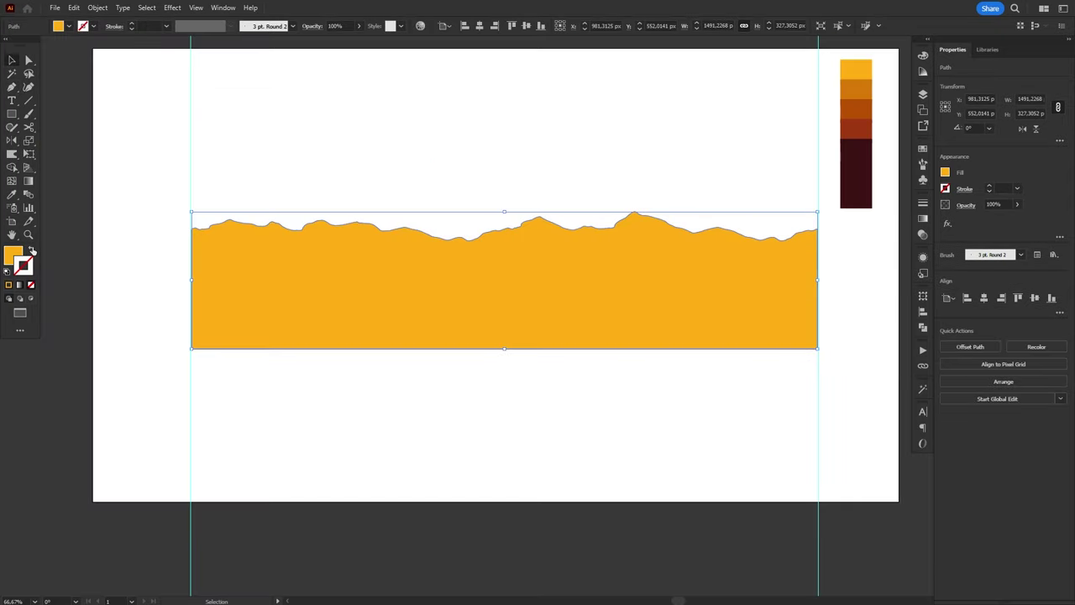
{"action": "left_click", "coordinate": [507, 147]}
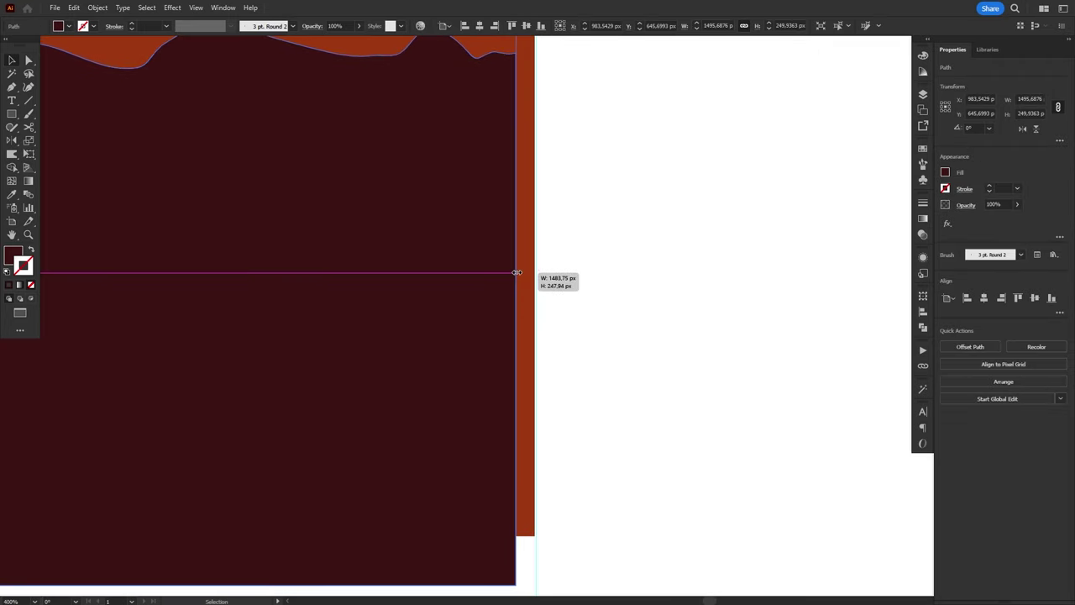
{"action": "left_click_drag", "start_coordinate": [515, 274], "coordinate": [535, 269]}
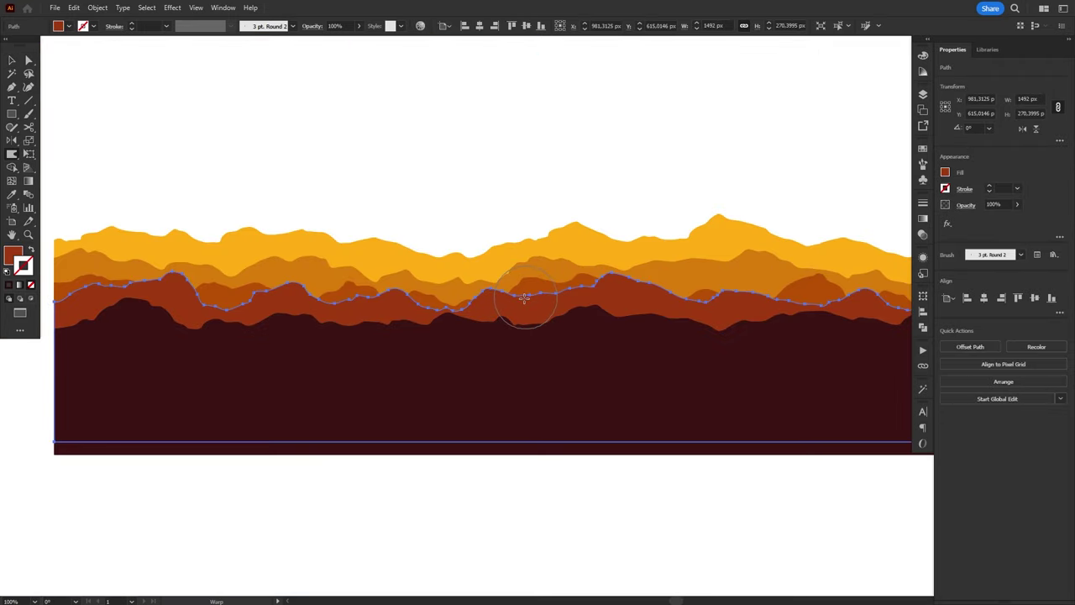
{"action": "left_click", "coordinate": [509, 293]}
{"action": "key", "text": "shift+r"}
{"action": "left_click_drag", "start_coordinate": [495, 282], "coordinate": [501, 263]}
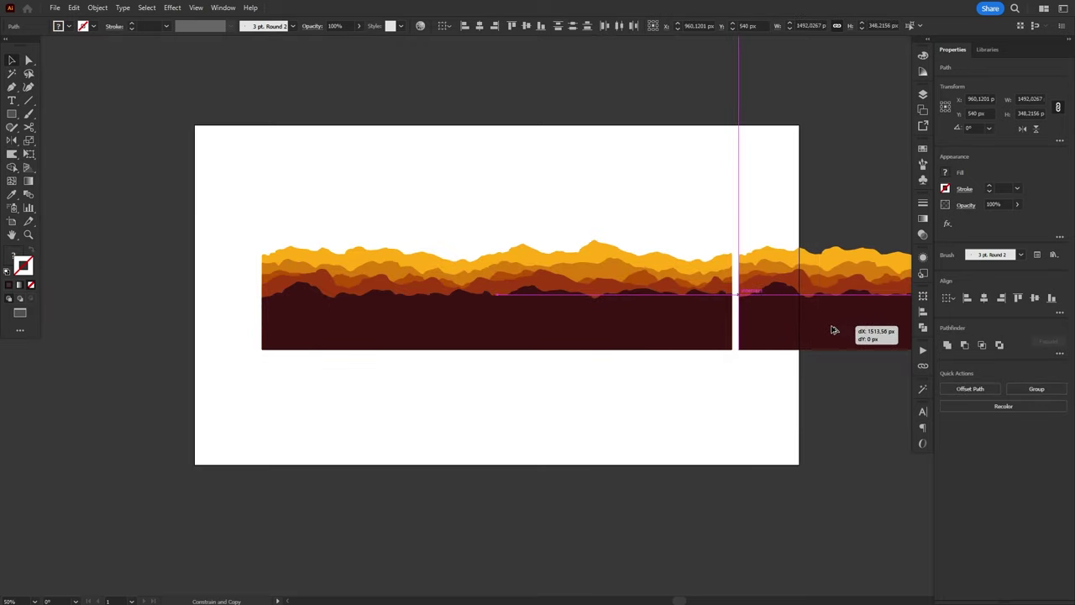
Step: Place a mountain copy to the right and smooth the ridge anchors and curves across the seam
{"action": "left_click_drag", "start_coordinate": [834, 330], "coordinate": [828, 331]}
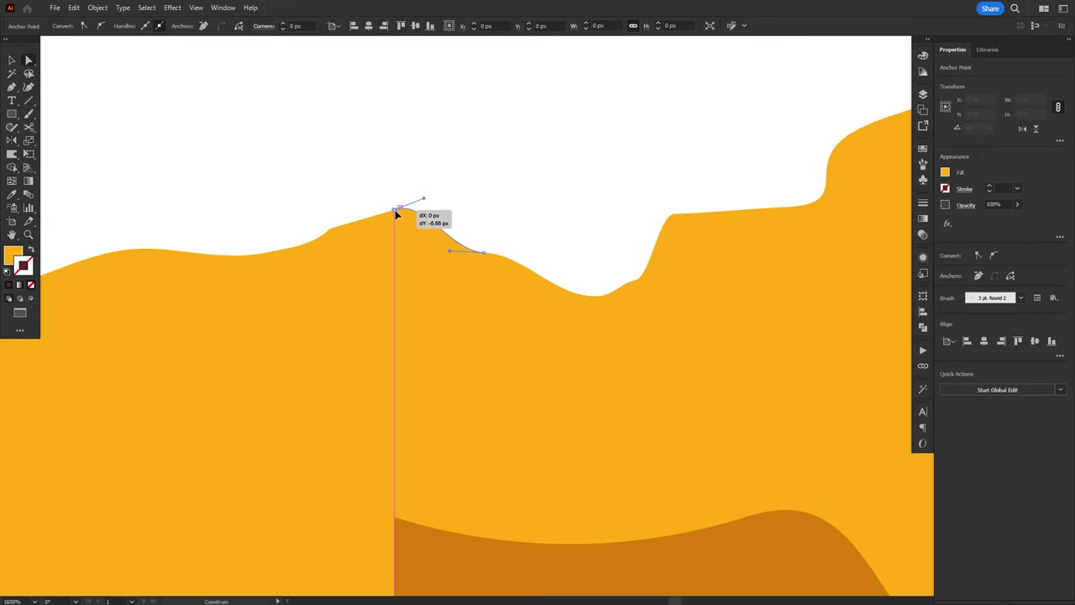
{"action": "left_click_drag", "start_coordinate": [397, 214], "coordinate": [451, 193]}
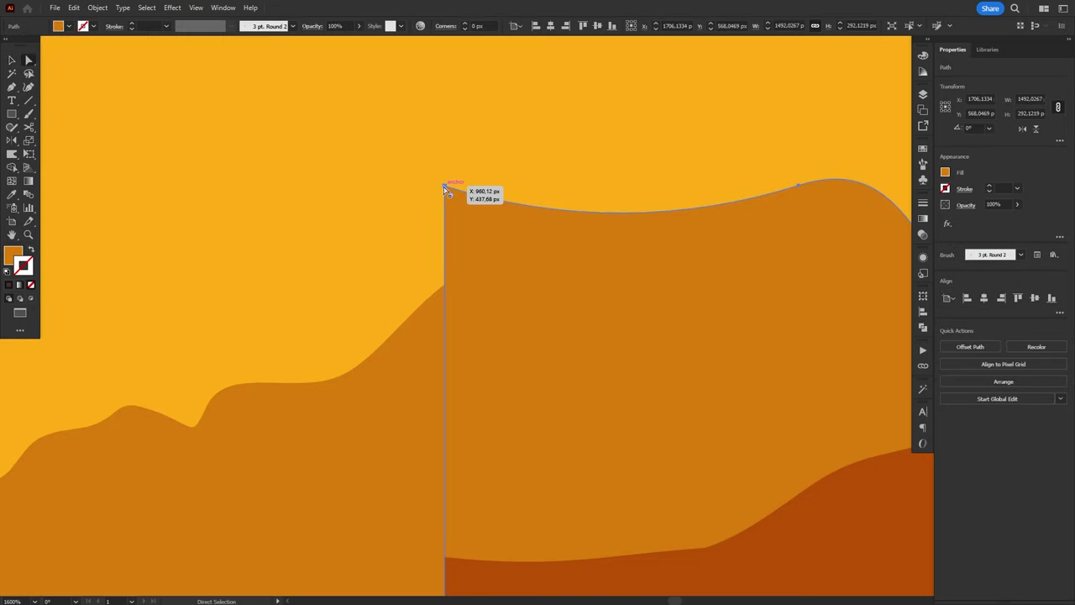
{"action": "left_click_drag", "start_coordinate": [444, 183], "coordinate": [446, 288]}
{"action": "left_click_drag", "start_coordinate": [562, 321], "coordinate": [550, 248]}
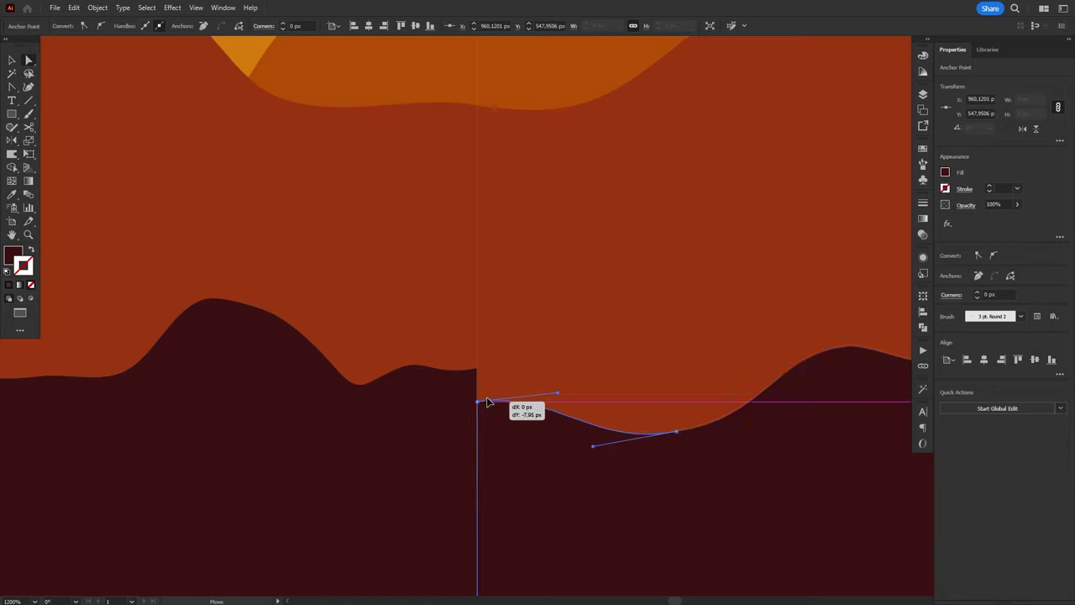
{"action": "left_click_drag", "start_coordinate": [482, 401], "coordinate": [479, 368]}
{"action": "left_click_drag", "start_coordinate": [557, 359], "coordinate": [562, 351]}
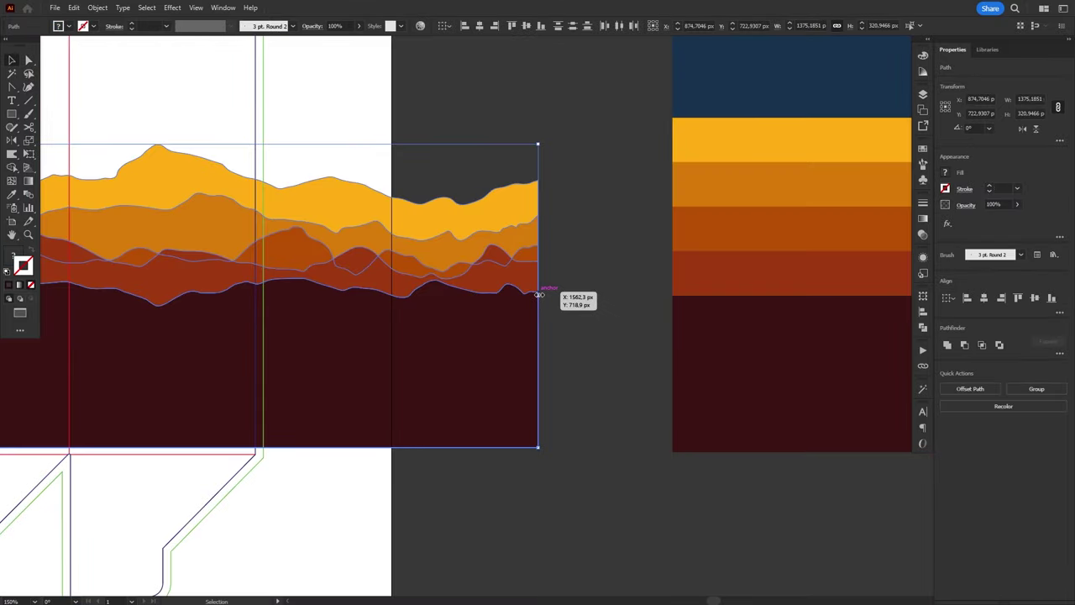
Step: Squeeze the mountain artwork horizontally, move it onto the box dieline and extend it to the bleed
{"action": "left_click_drag", "start_coordinate": [537, 295], "coordinate": [254, 295]}
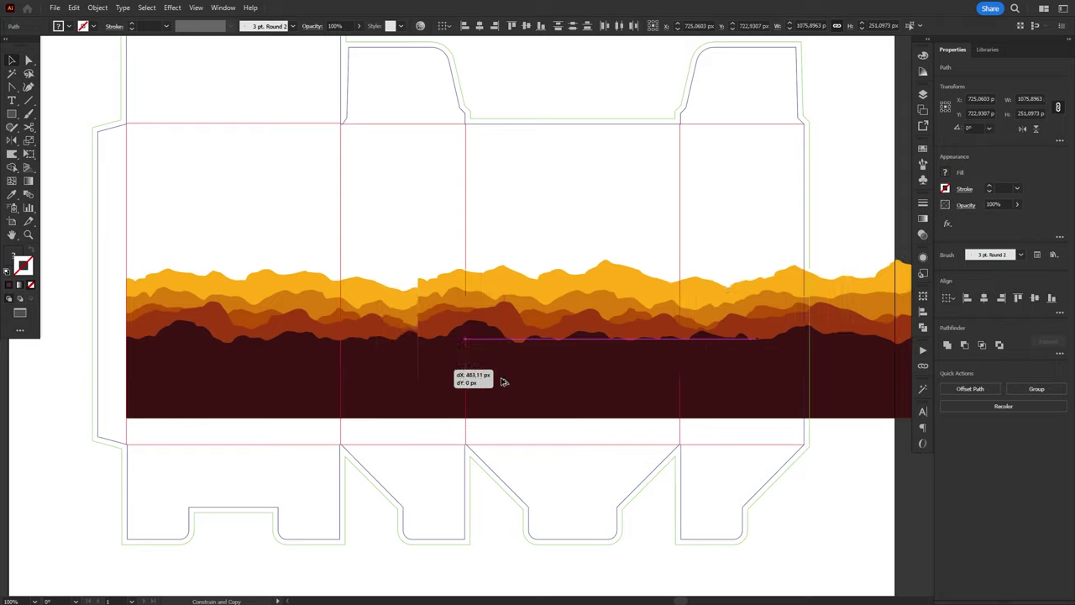
{"action": "left_click_drag", "start_coordinate": [480, 379], "coordinate": [3, 380]}
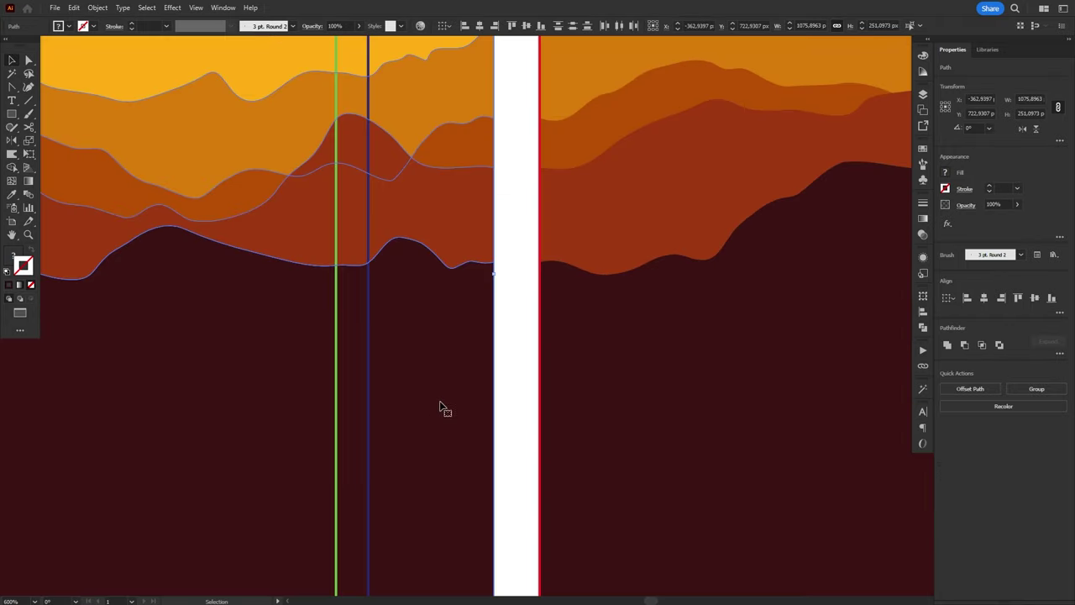
{"action": "left_click_drag", "start_coordinate": [441, 408], "coordinate": [488, 400]}
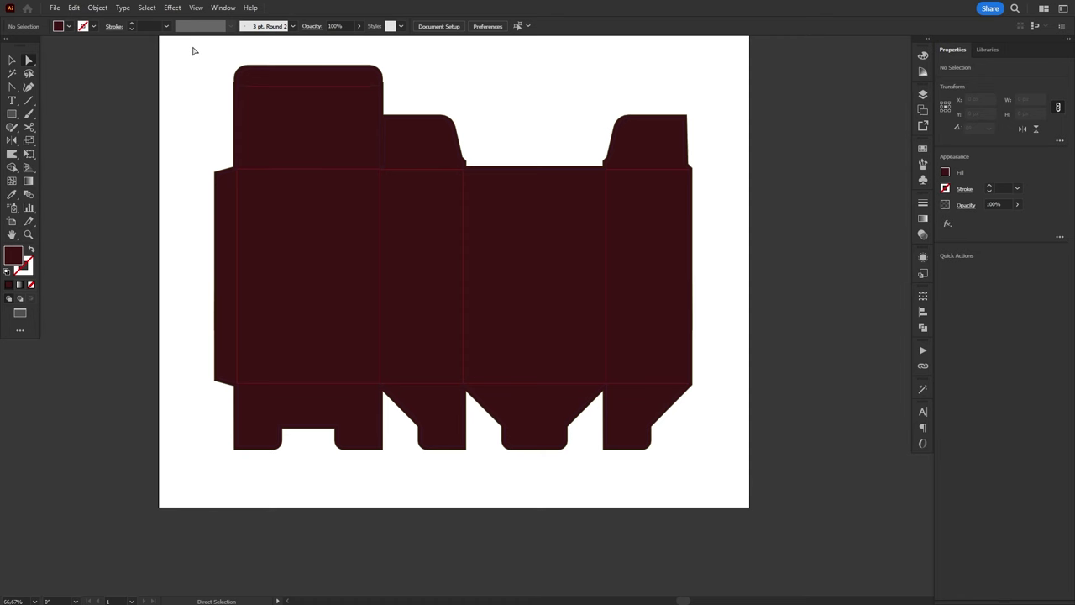
{"action": "left_click_drag", "start_coordinate": [193, 48], "coordinate": [722, 202]}
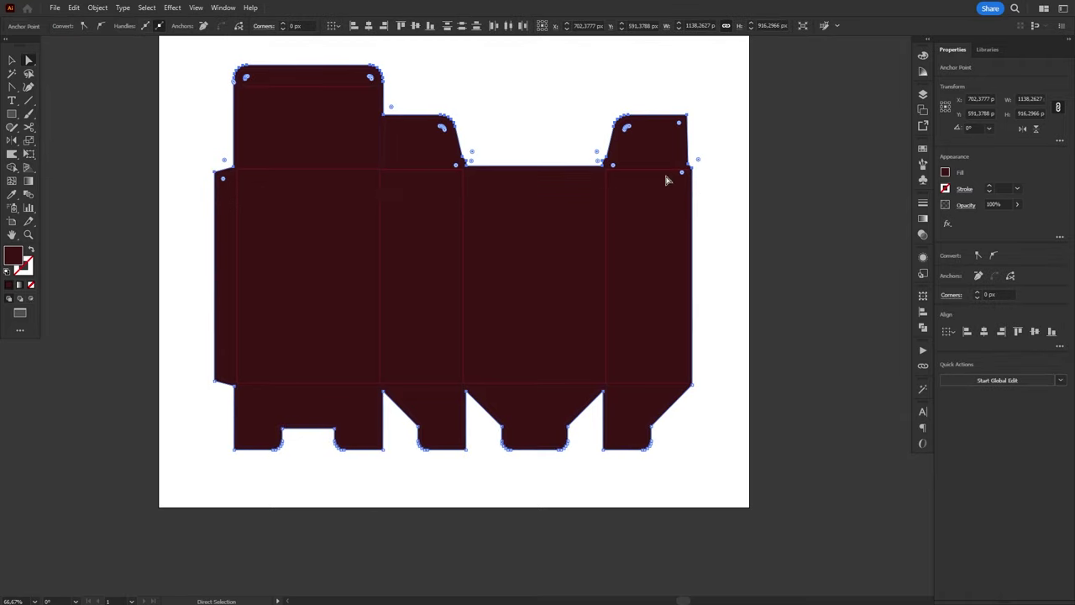
Step: Remove the top flap anchor points and lower the dark shape's top edge below the mountains
{"action": "left_click", "coordinate": [97, 7]}
{"action": "mouse_move", "coordinate": [126, 287]}
{"action": "left_click", "coordinate": [361, 383]}
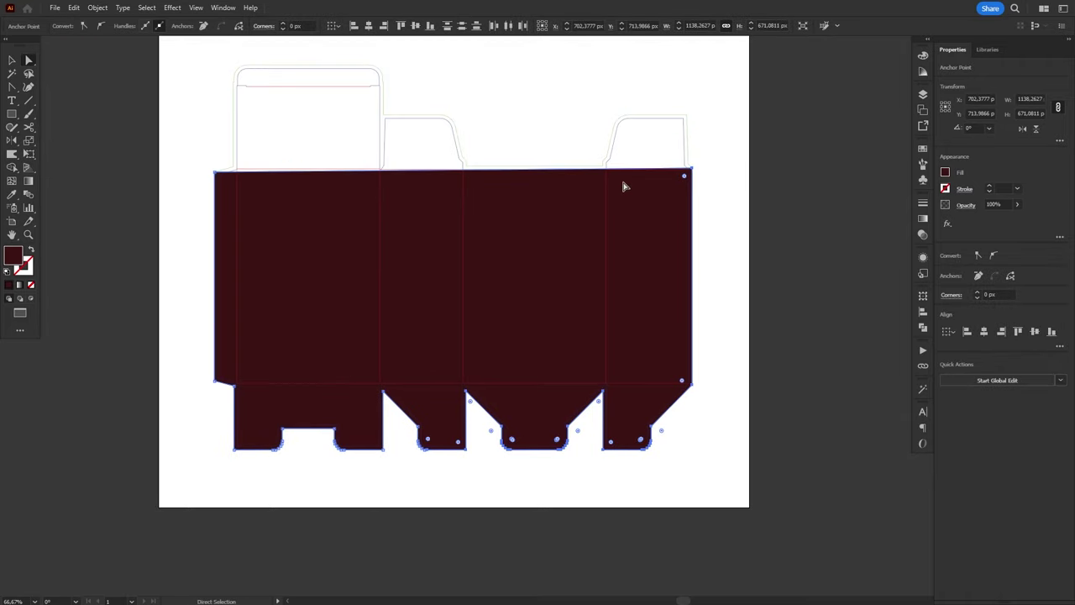
{"action": "left_click", "coordinate": [216, 178]}
{"action": "left_click_drag", "start_coordinate": [216, 172], "coordinate": [223, 323]}
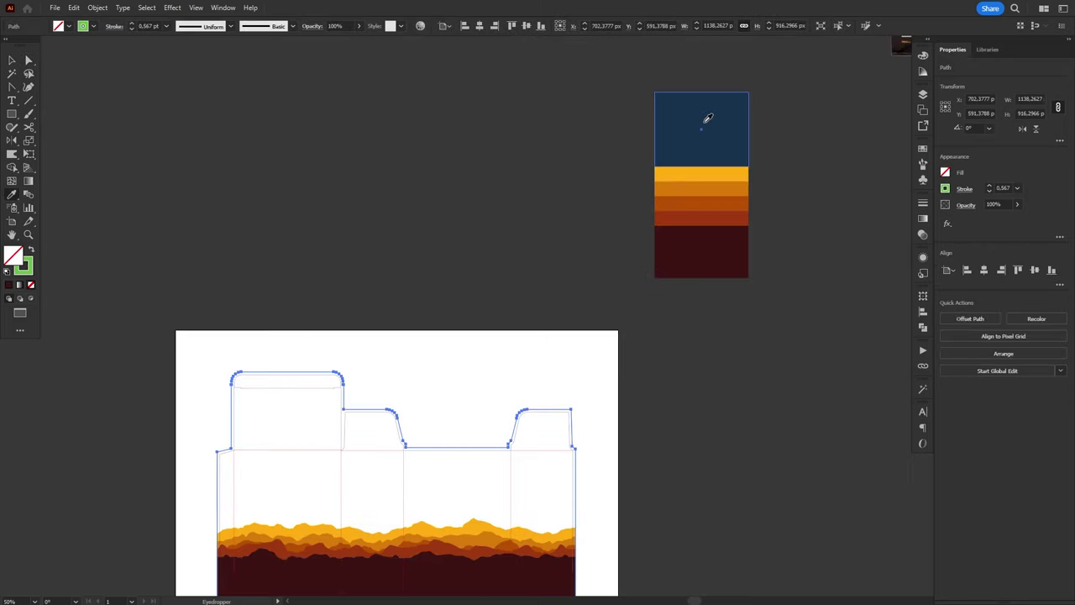
Step: Fill the dieline copy with navy and remove the bottom tabs' anchor points
{"action": "left_click", "coordinate": [708, 118]}
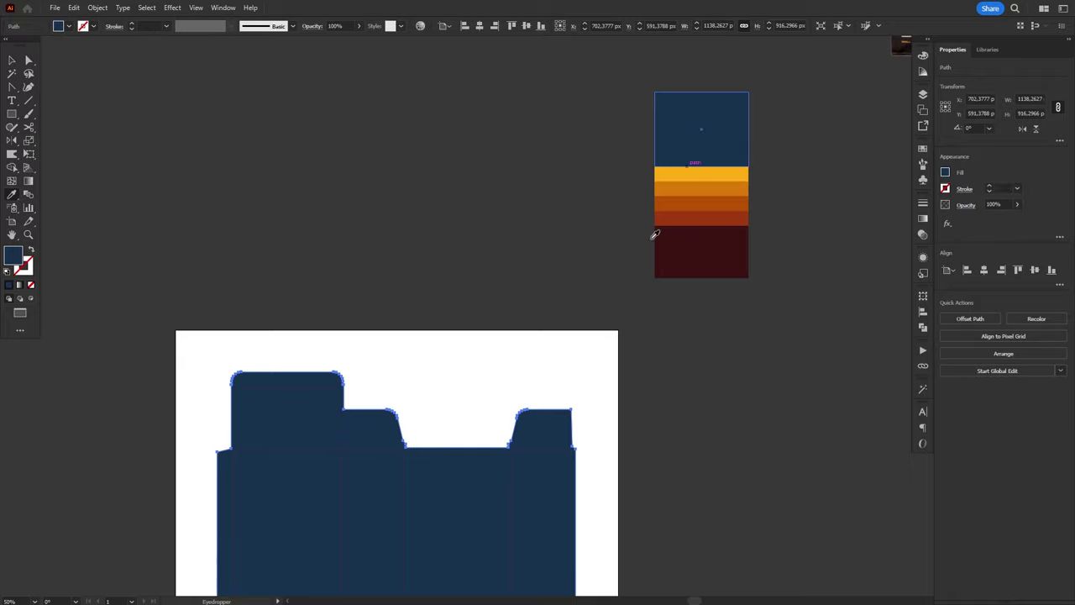
{"action": "left_click_drag", "start_coordinate": [622, 490], "coordinate": [720, 307]}
{"action": "key", "text": "a"}
{"action": "left_click_drag", "start_coordinate": [235, 404], "coordinate": [235, 404]}
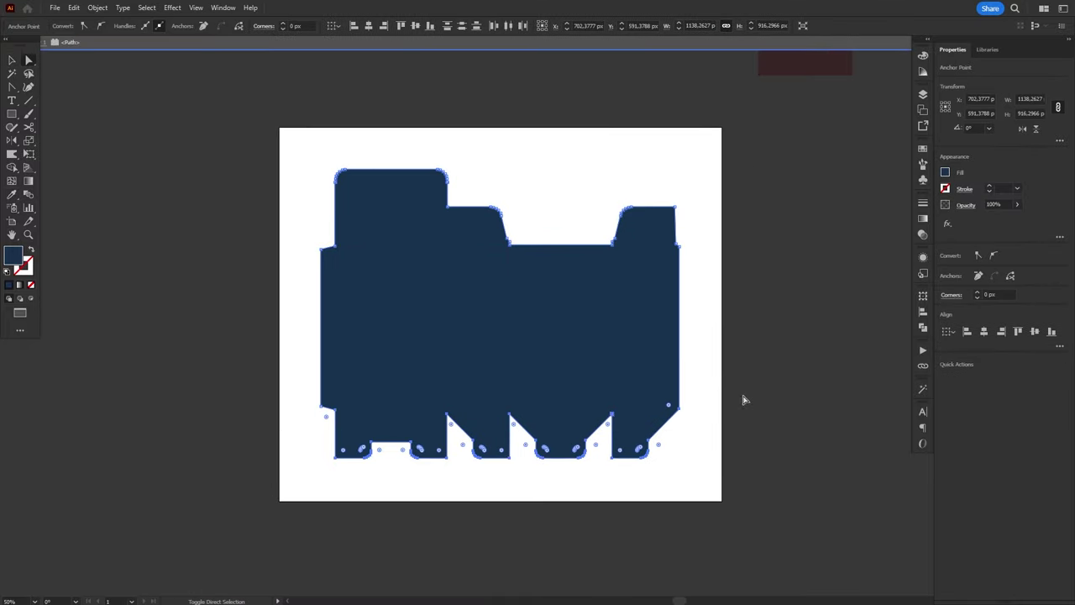
{"action": "left_click", "coordinate": [97, 8]}
{"action": "mouse_move", "coordinate": [168, 286]}
{"action": "left_click", "coordinate": [285, 386]}
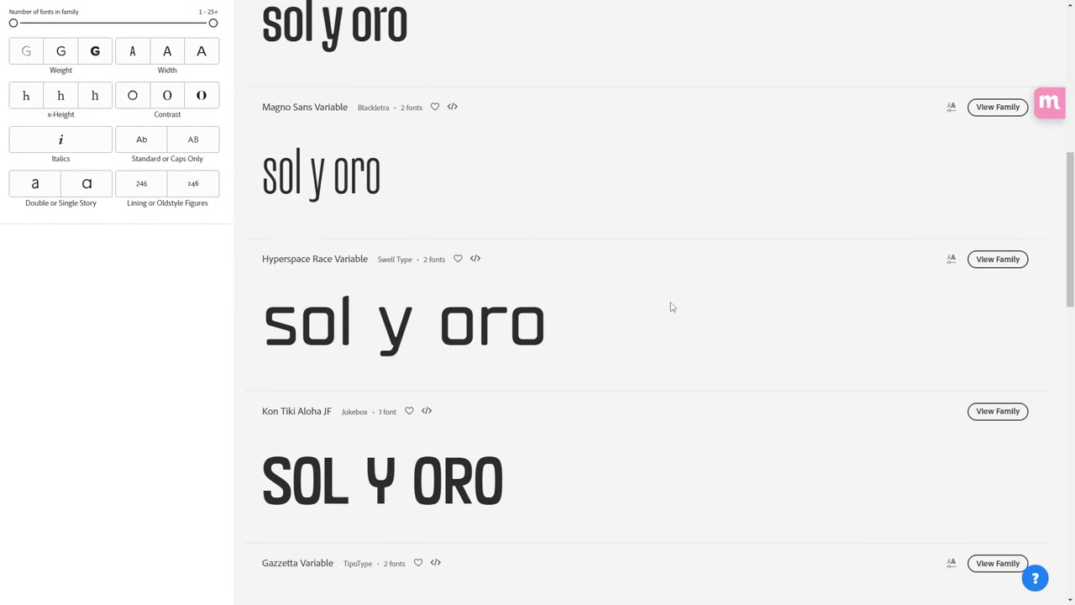
{"action": "scroll", "coordinate": [671, 307], "scroll_direction": "down", "scroll_amount": 8}
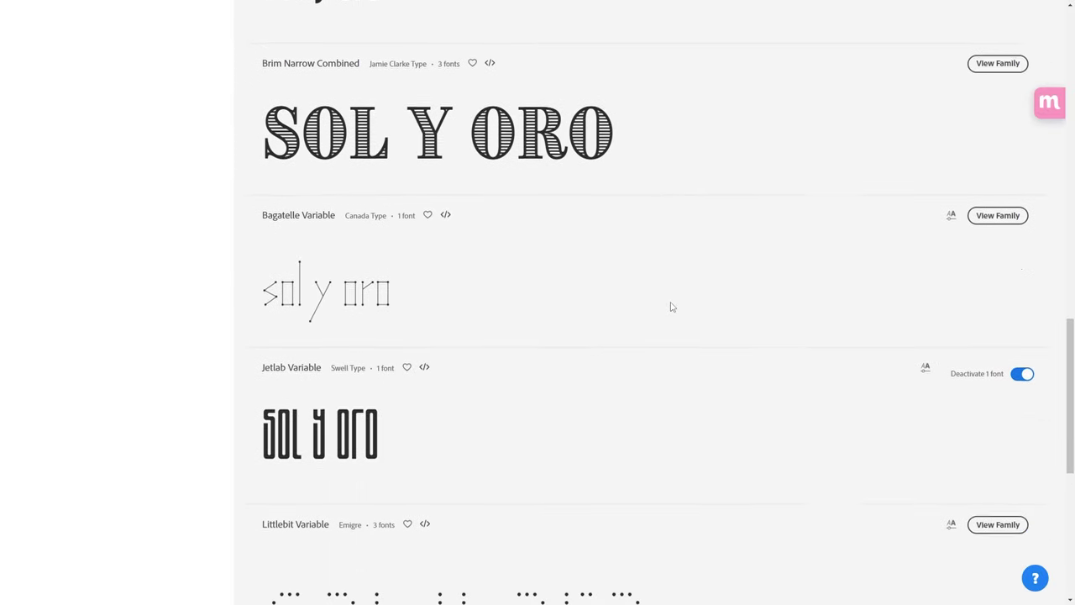
Step: Open Jetlab Variable in Adobe Fonts and preview Thrust at 79 with a lower Lift setting
{"action": "left_click", "coordinate": [350, 312]}
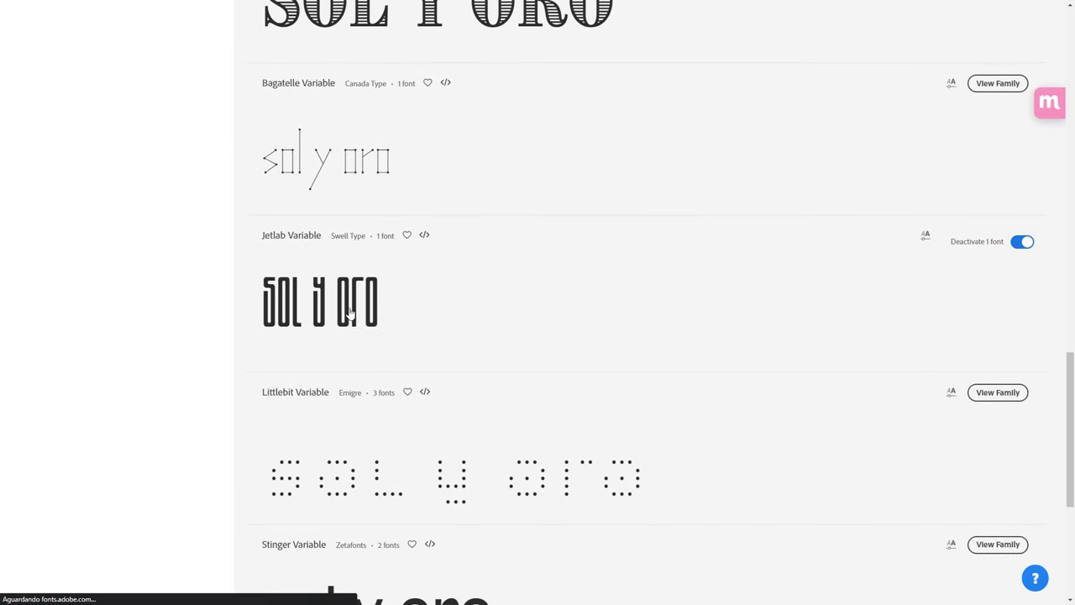
{"action": "scroll", "coordinate": [610, 340], "scroll_direction": "down", "scroll_amount": 3}
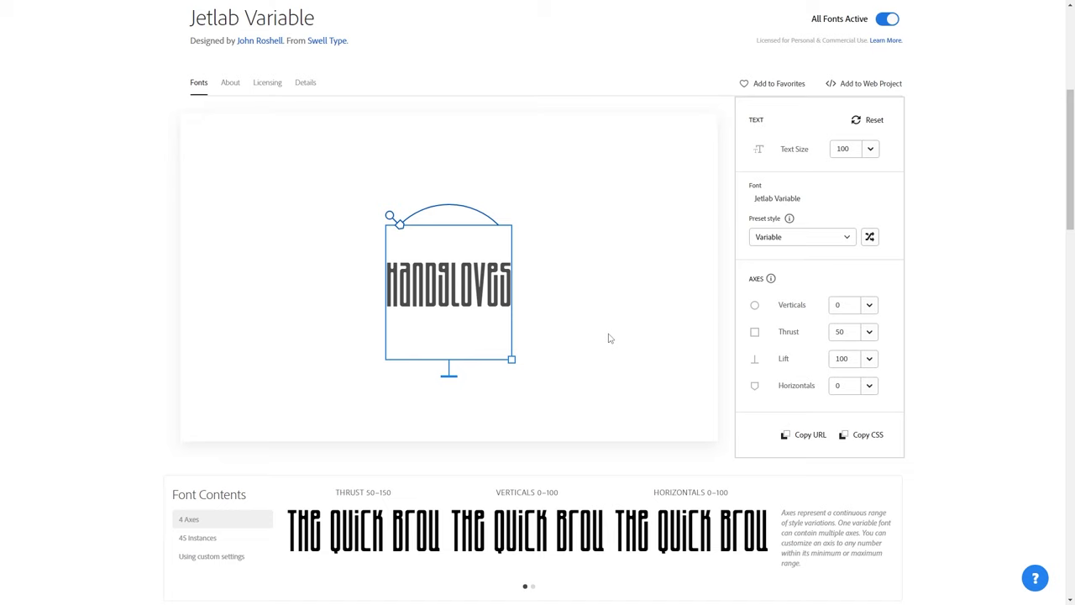
{"action": "left_click_drag", "start_coordinate": [509, 359], "coordinate": [571, 359]}
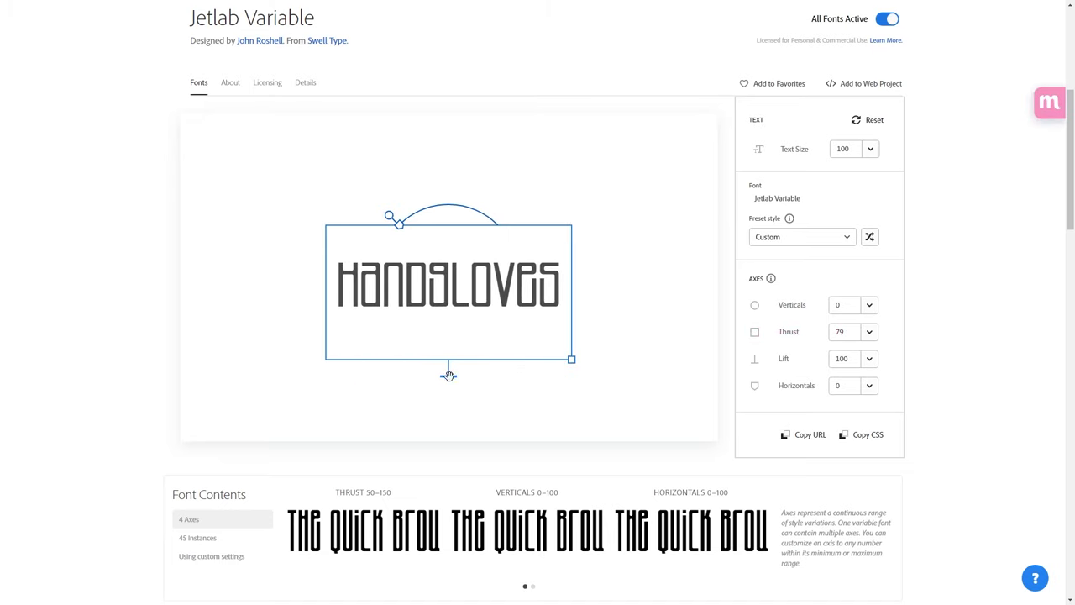
{"action": "mouse_move", "coordinate": [449, 373]}
{"action": "left_mouse_down"}
{"action": "mouse_move", "coordinate": [451, 325]}
{"action": "mouse_move", "coordinate": [449, 364]}
{"action": "left_mouse_up"}
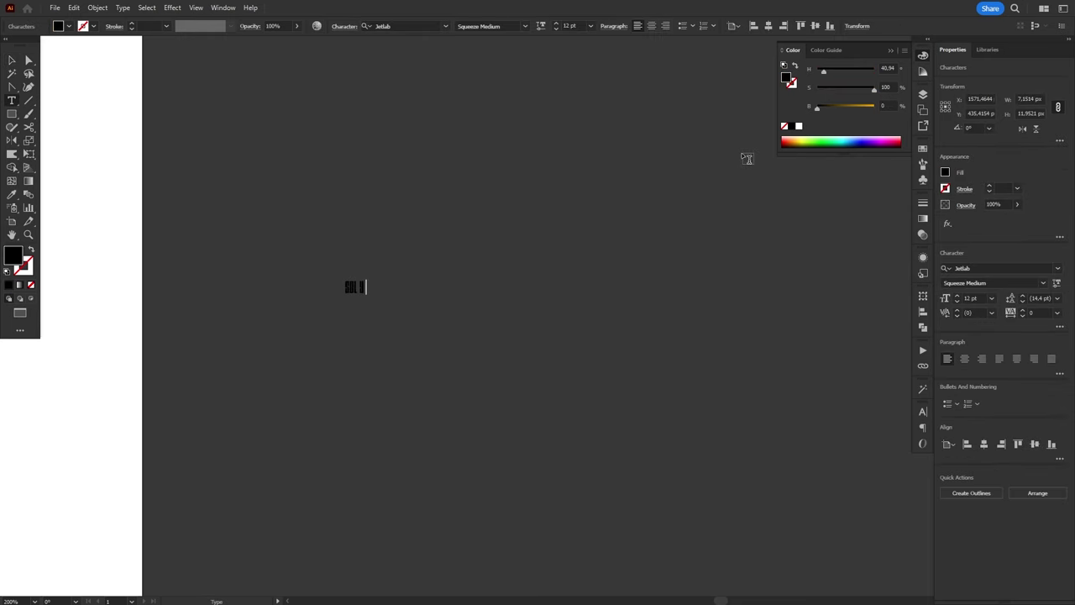
Step: Enlarge the SOL Y ORO title to about 138 pt and colour it golden orange
{"action": "key", "text": "Escape"}
{"action": "left_click_drag", "start_coordinate": [381, 289], "coordinate": [700, 356]}
{"action": "left_click_drag", "start_coordinate": [858, 111], "coordinate": [878, 109]}
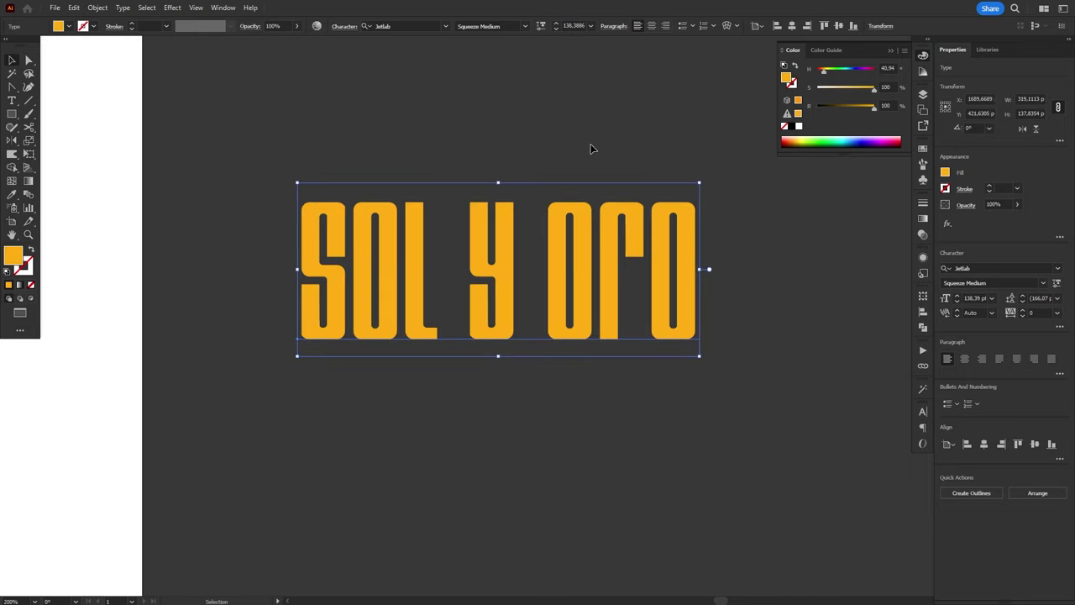
Step: Restyle the letters S and Y and replace the lowercase r in ORO with R
{"action": "double_click", "coordinate": [323, 268]}
{"action": "left_click_drag", "start_coordinate": [300, 268], "coordinate": [348, 269]}
{"action": "scroll", "coordinate": [494, 27], "scroll_direction": "down", "scroll_amount": 2}
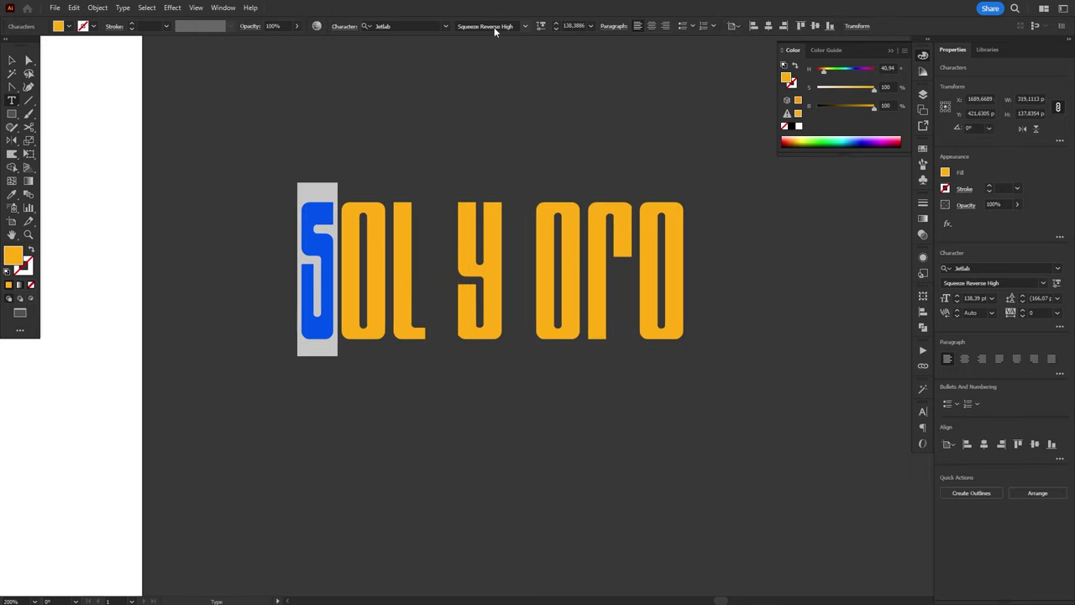
{"action": "left_click", "coordinate": [395, 239]}
{"action": "double_click", "coordinate": [501, 269]}
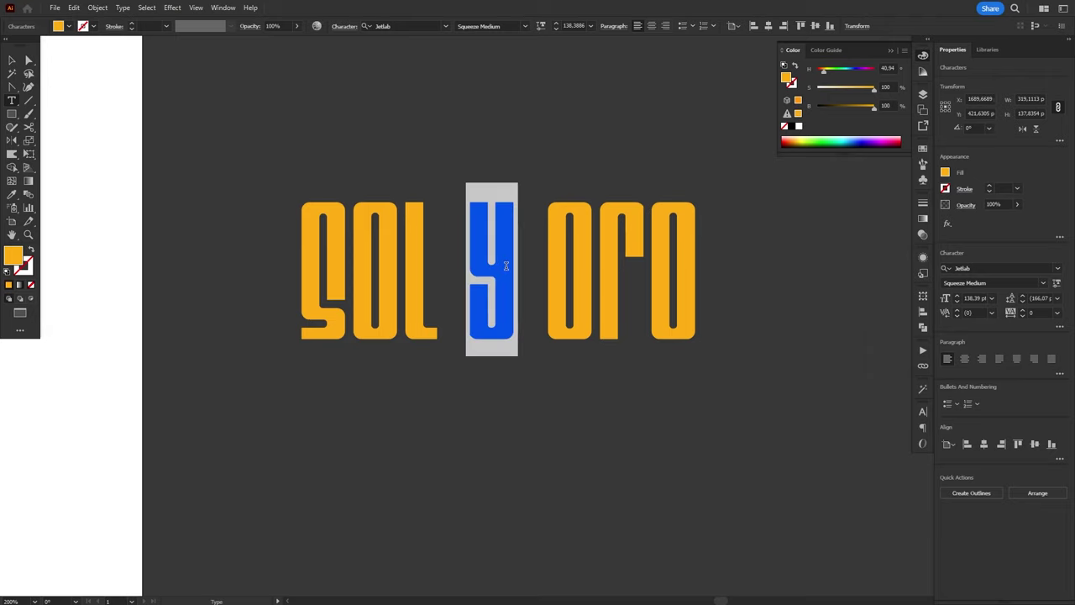
{"action": "double_click", "coordinate": [622, 252]}
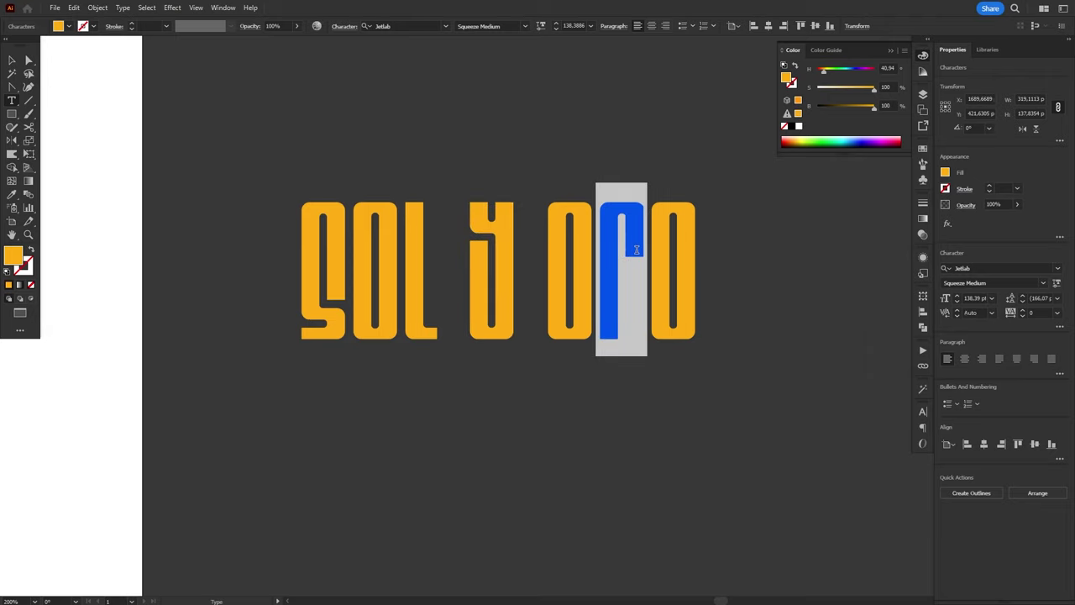
{"action": "type", "text": "R"}
{"action": "key", "text": "Escape"}
{"action": "left_click", "coordinate": [641, 433]}
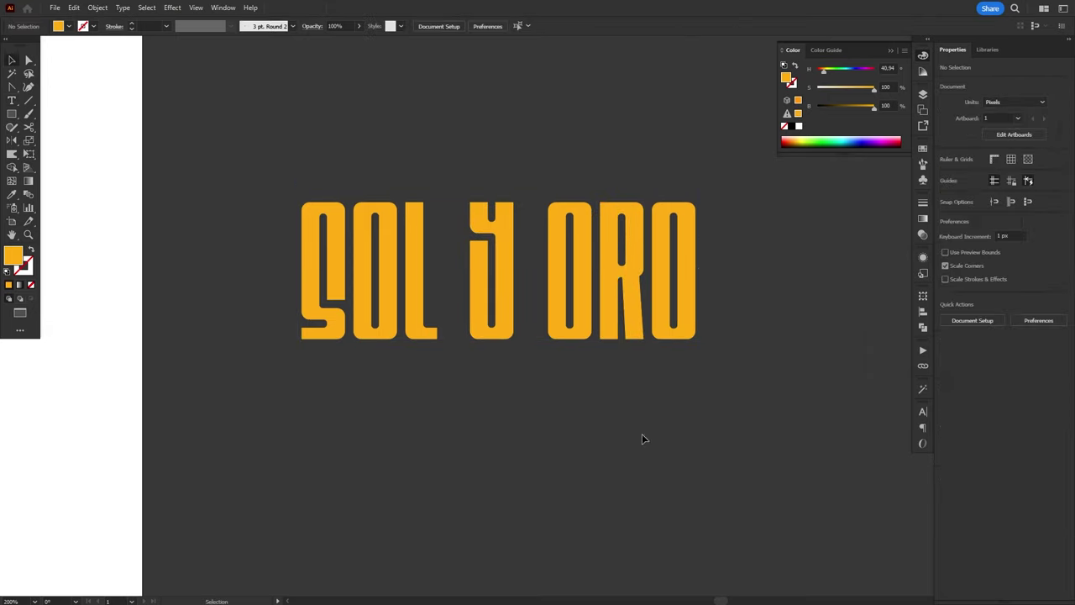
Step: Draw a large circle behind the lettering and nudge it slightly down
{"action": "key", "text": "ctrl+minus"}
{"action": "key", "text": "ctrl+minus"}
{"action": "key", "text": "ctrl+minus"}
{"action": "key", "text": "l"}
{"action": "left_click_drag", "start_coordinate": [489, 399], "coordinate": [672, 216]}
{"action": "key", "text": "v"}
{"action": "left_click_drag", "start_coordinate": [572, 312], "coordinate": [571, 327]}
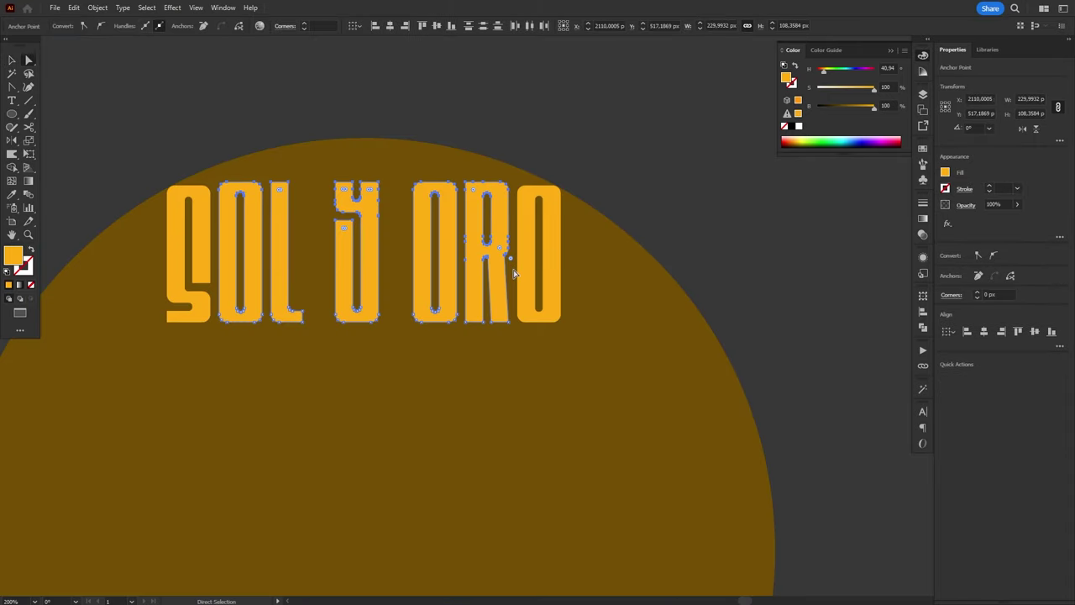
Step: Raise the tops of L, Y and O, make the Y tallest, and scale the wordmark down
{"action": "key", "text": "shift+Up"}
{"action": "key", "text": "Up"}
{"action": "key", "text": "Up"}
{"action": "key", "text": "Up"}
{"action": "key", "text": "Up"}
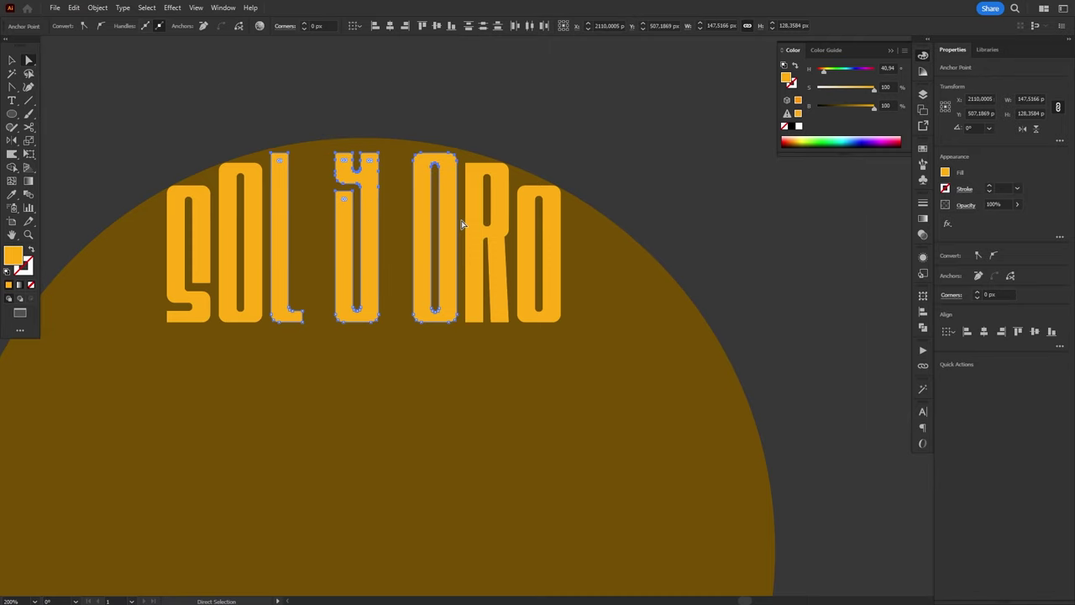
{"action": "left_click_drag", "start_coordinate": [323, 135], "coordinate": [389, 217]}
{"action": "key", "text": "Up"}
{"action": "key", "text": "Up"}
{"action": "key", "text": "Up"}
{"action": "key", "text": "Up"}
{"action": "key", "text": "Up"}
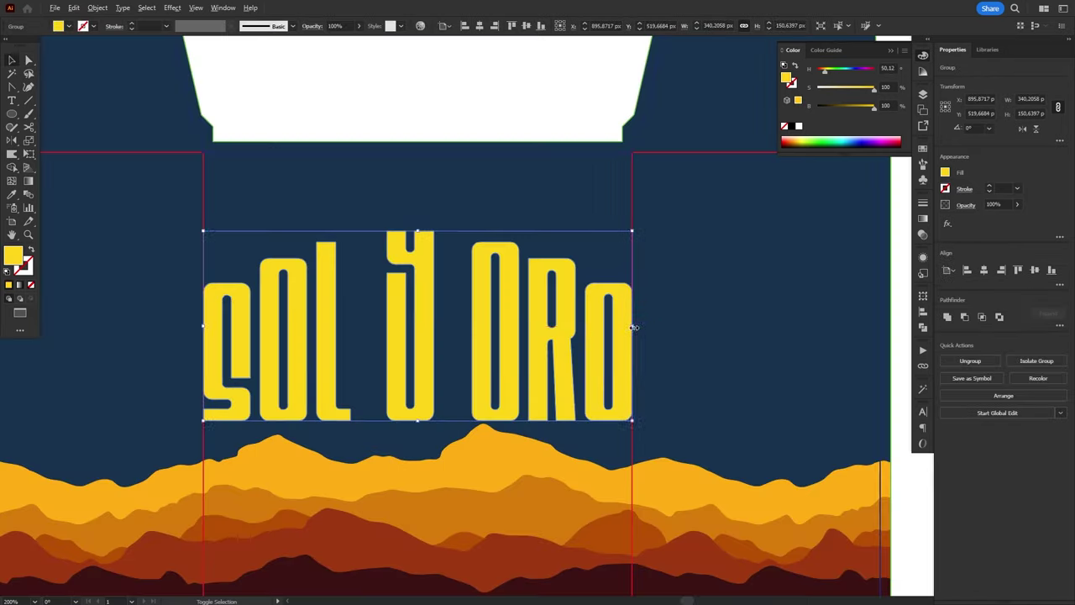
{"action": "left_click_drag", "start_coordinate": [636, 325], "coordinate": [525, 319]}
Step: Scroll through the font list to find Montserrat Bold for the tagline under the wordmark
{"action": "left_click", "coordinate": [521, 120]}
{"action": "left_click_drag", "start_coordinate": [592, 336], "coordinate": [611, 299]}
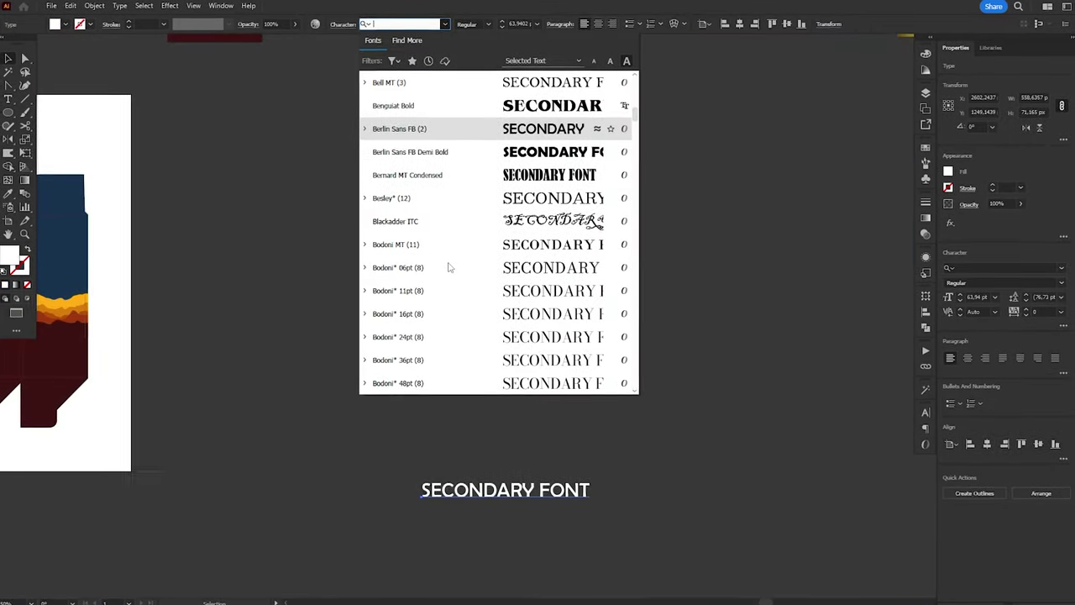
{"action": "scroll", "coordinate": [444, 271], "scroll_direction": "down", "scroll_amount": 10}
{"action": "scroll", "coordinate": [436, 277], "scroll_direction": "down", "scroll_amount": 5}
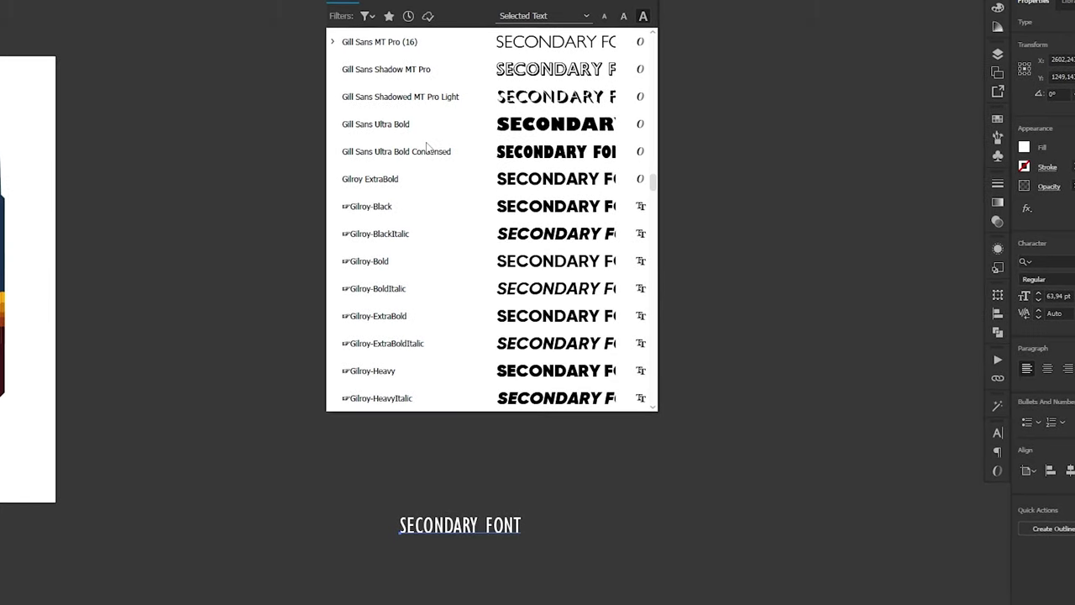
{"action": "scroll", "coordinate": [425, 147], "scroll_direction": "down", "scroll_amount": 20}
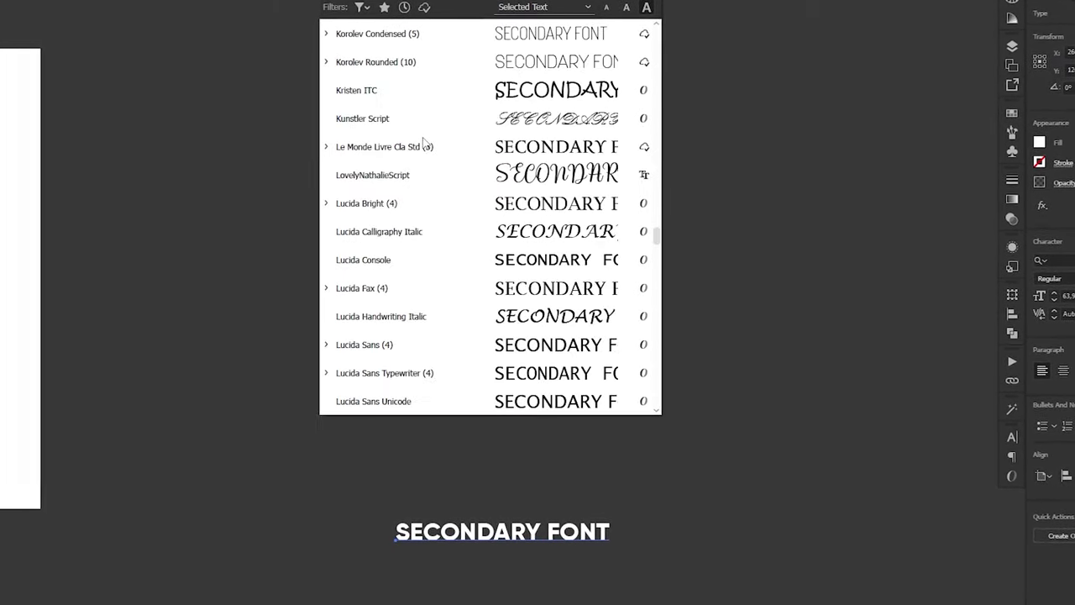
{"action": "scroll", "coordinate": [424, 142], "scroll_direction": "down", "scroll_amount": 10}
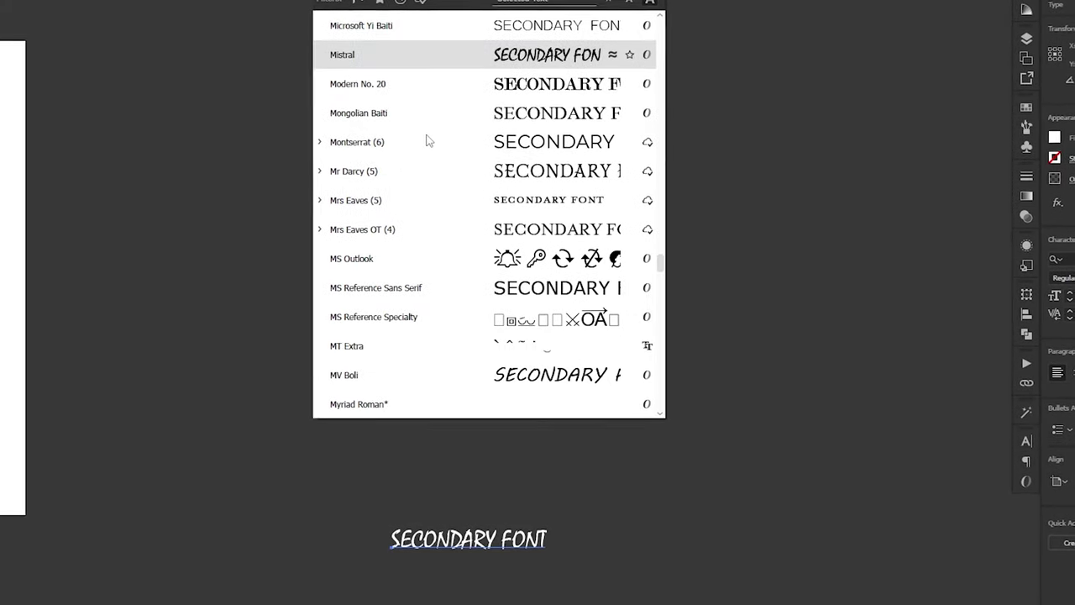
{"action": "scroll", "coordinate": [428, 113], "scroll_direction": "down", "scroll_amount": 8}
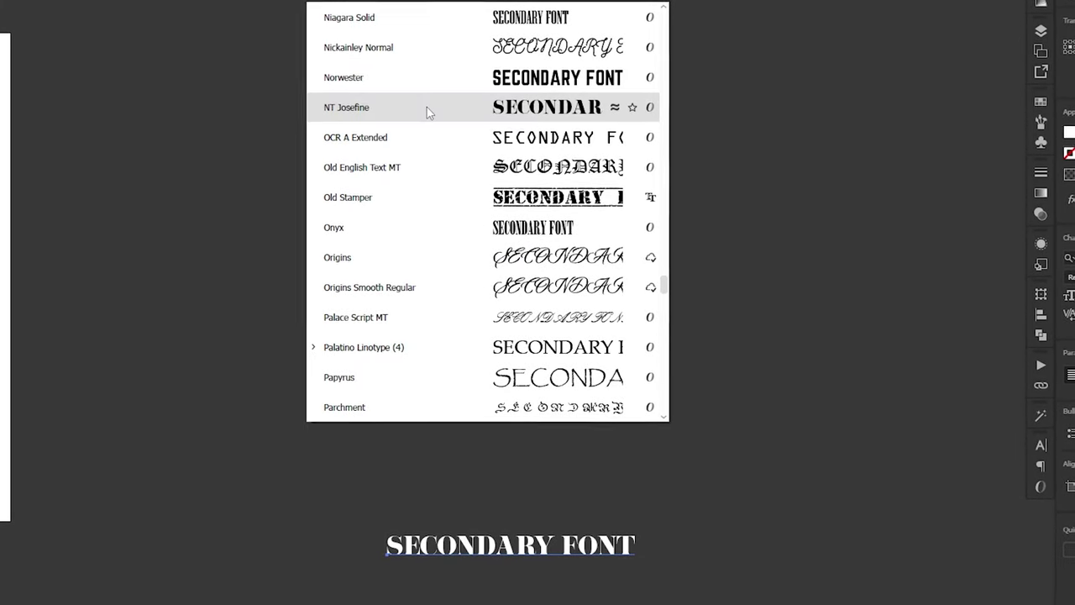
{"action": "scroll", "coordinate": [426, 112], "scroll_direction": "up", "scroll_amount": 8}
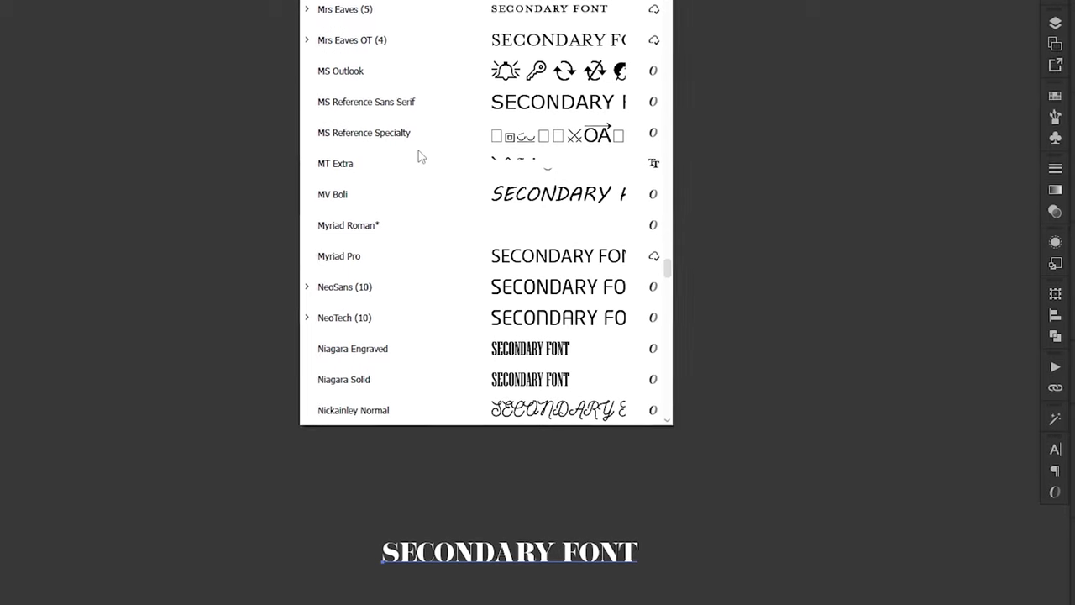
{"action": "scroll", "coordinate": [421, 171], "scroll_direction": "up", "scroll_amount": 5}
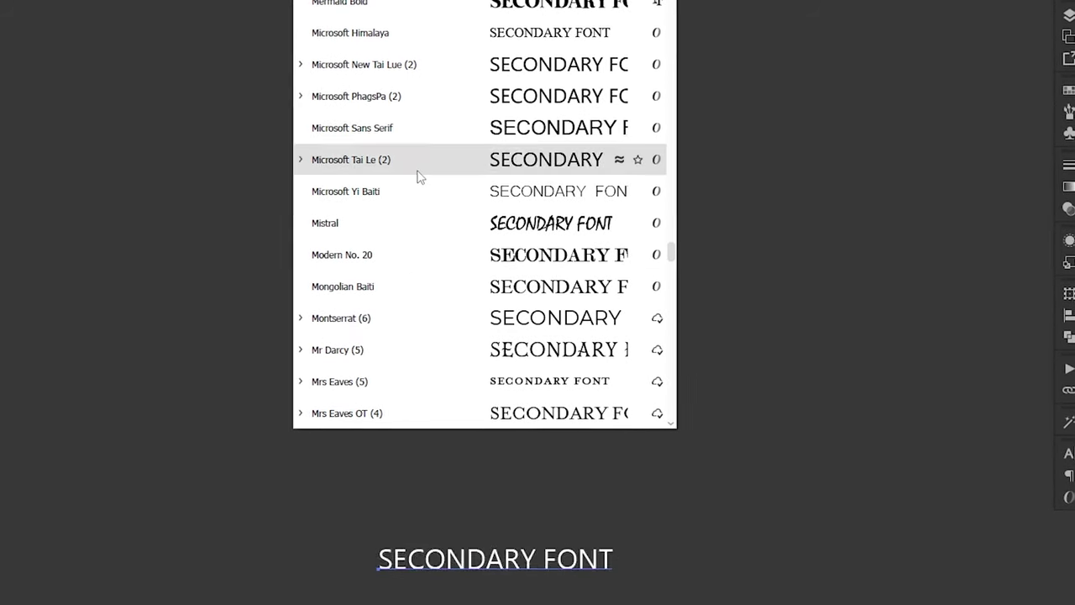
{"action": "scroll", "coordinate": [396, 331], "scroll_direction": "down", "scroll_amount": 1}
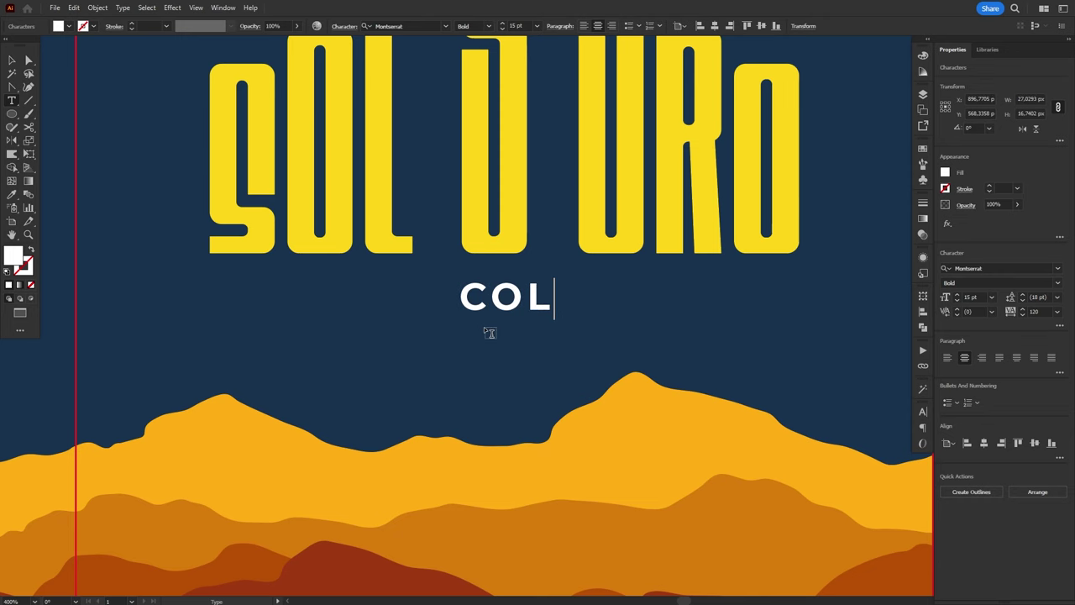
Step: Finish the COLOMBIAN COFFEE tagline, copy a flanking line to its right, and type 500 G · WHOLE BEAN
{"action": "type", "text": "OMBIAN COFFEE"}
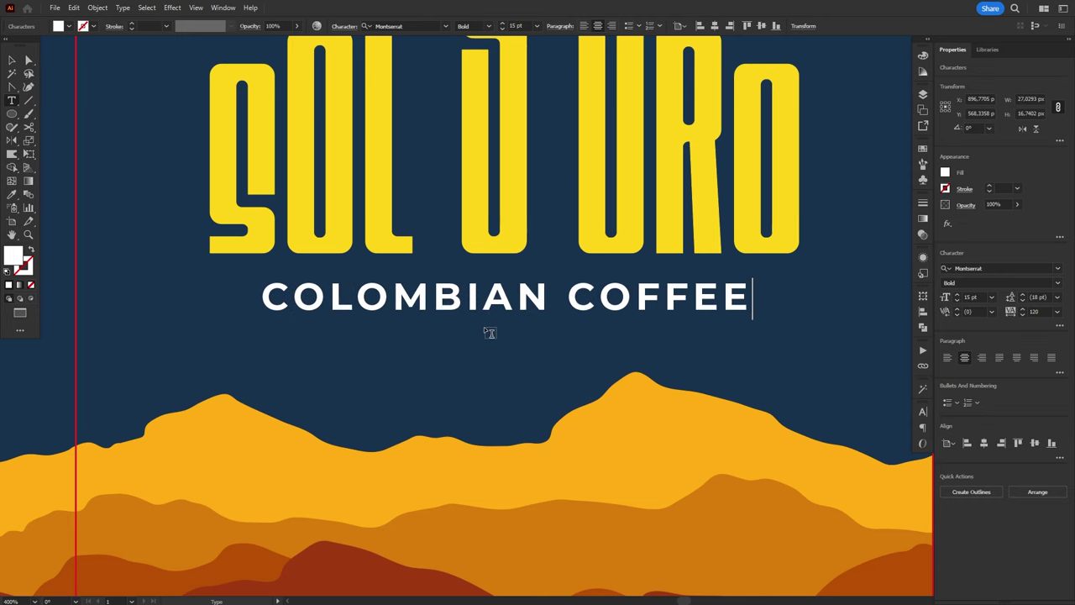
{"action": "key", "text": "Escape"}
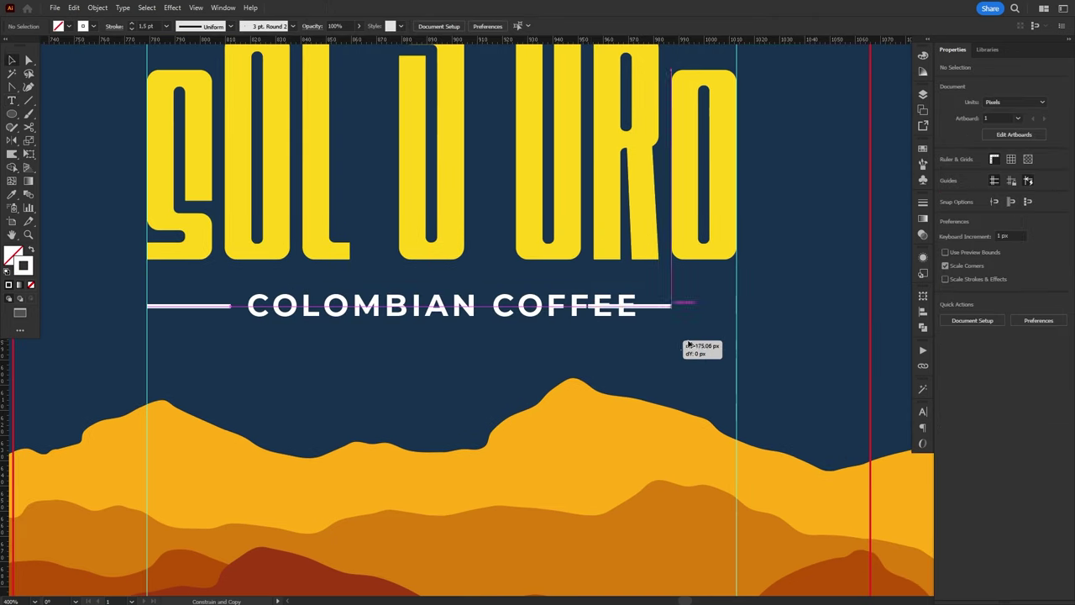
{"action": "left_click_drag", "start_coordinate": [660, 343], "coordinate": [718, 344]}
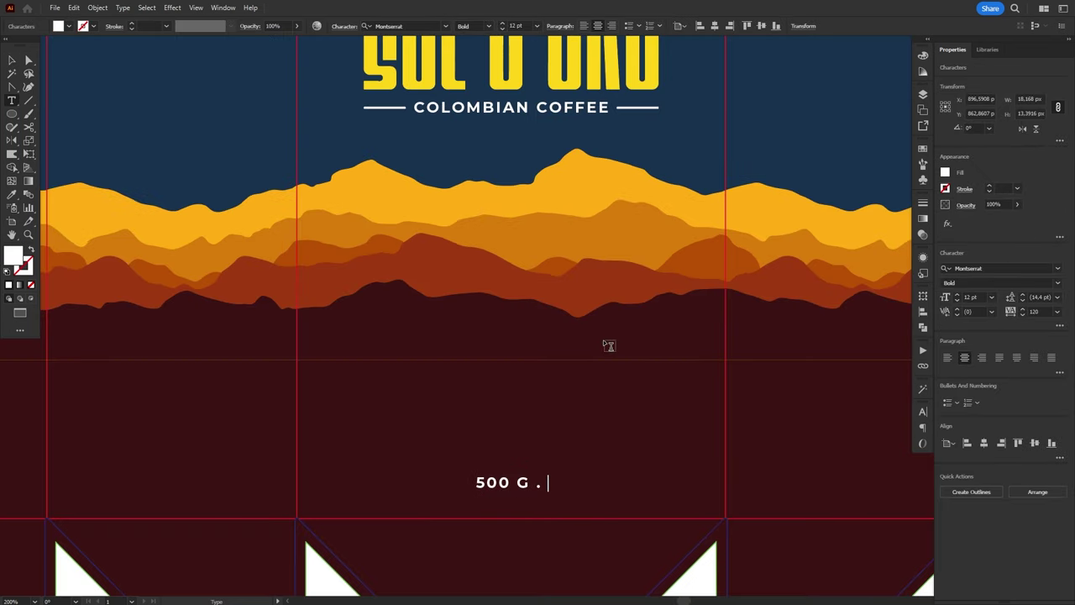
{"action": "type", "text": "LE BEAN"}
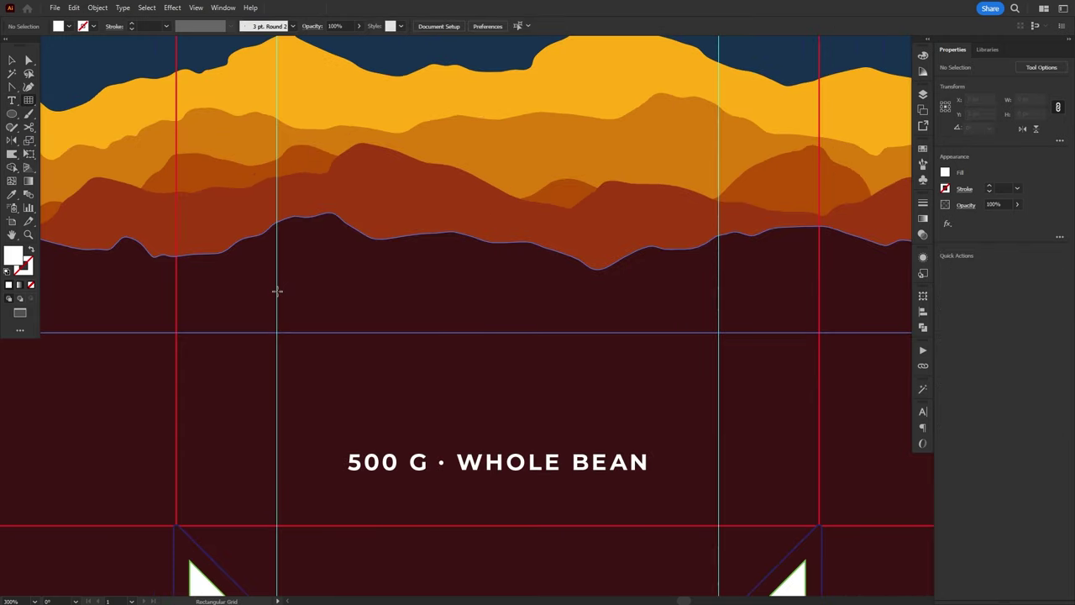
Step: Draw a 3×2 rectangular grid with a white 1.5 pt outline
{"action": "left_click_drag", "start_coordinate": [277, 291], "coordinate": [718, 424]}
{"action": "key", "text": "Down"}
{"action": "key", "text": "Down"}
{"action": "key", "text": "Left"}
{"action": "key", "text": "Left"}
{"action": "key", "text": "Left"}
{"action": "left_click", "coordinate": [923, 55]}
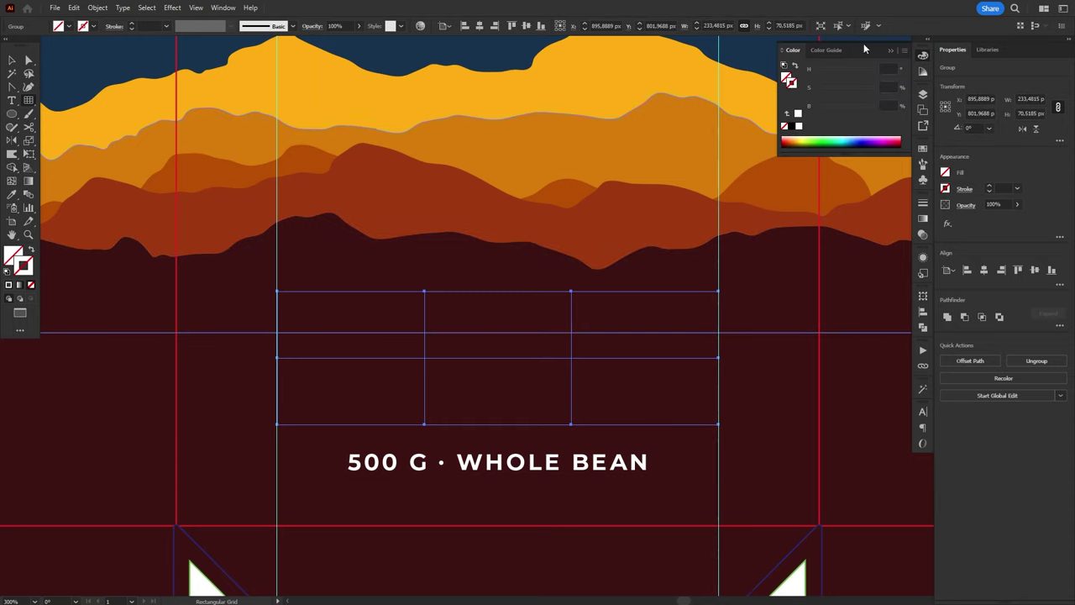
{"action": "left_click", "coordinate": [799, 116]}
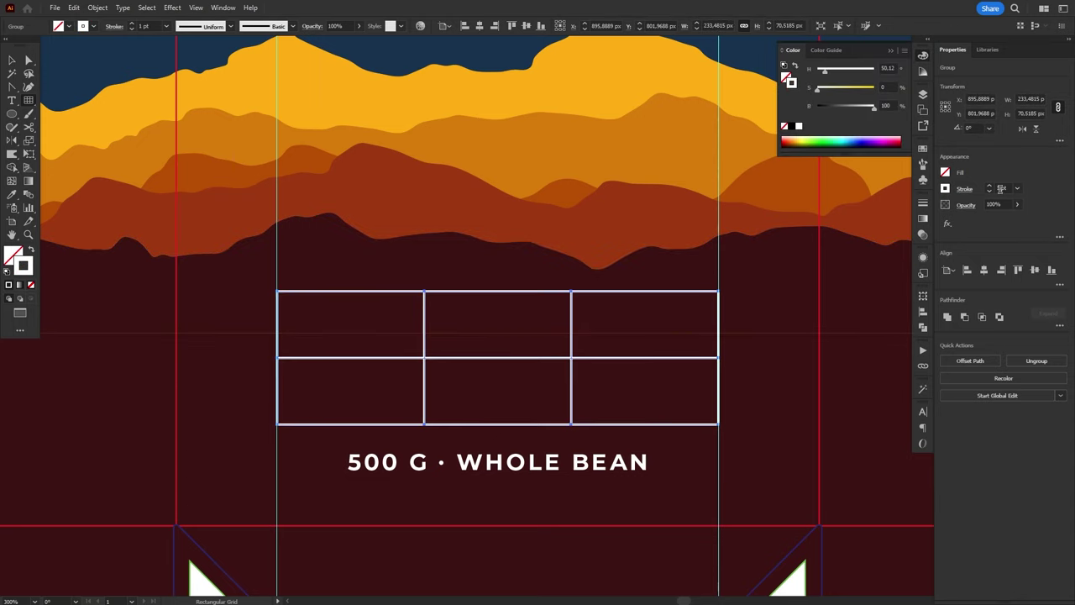
{"action": "type", "text": "1.5"}
{"action": "key", "text": "Return"}
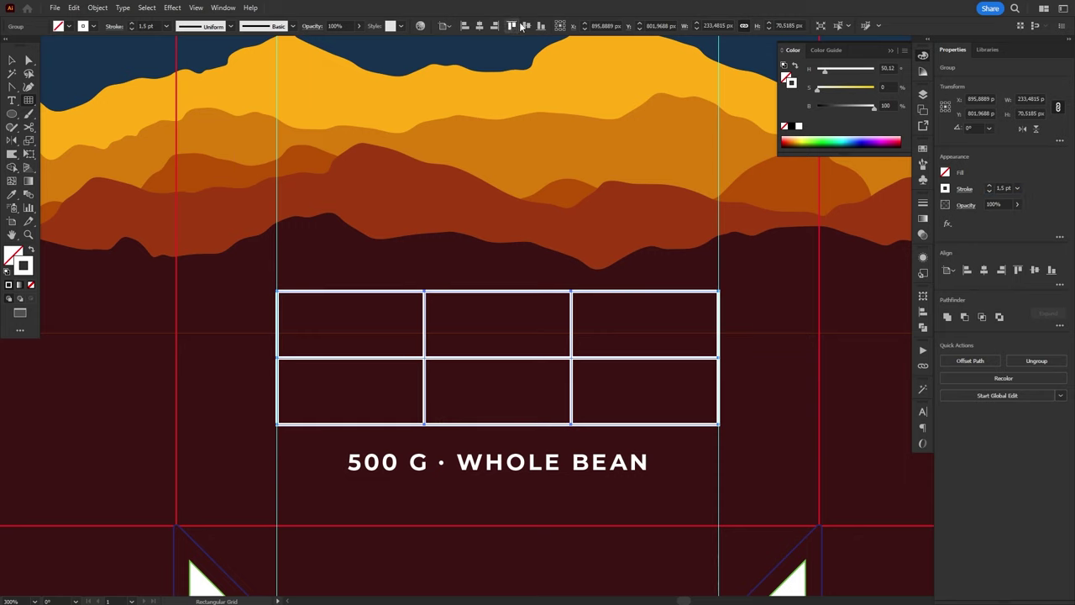
{"action": "left_click", "coordinate": [923, 54]}
{"action": "key", "text": "v"}
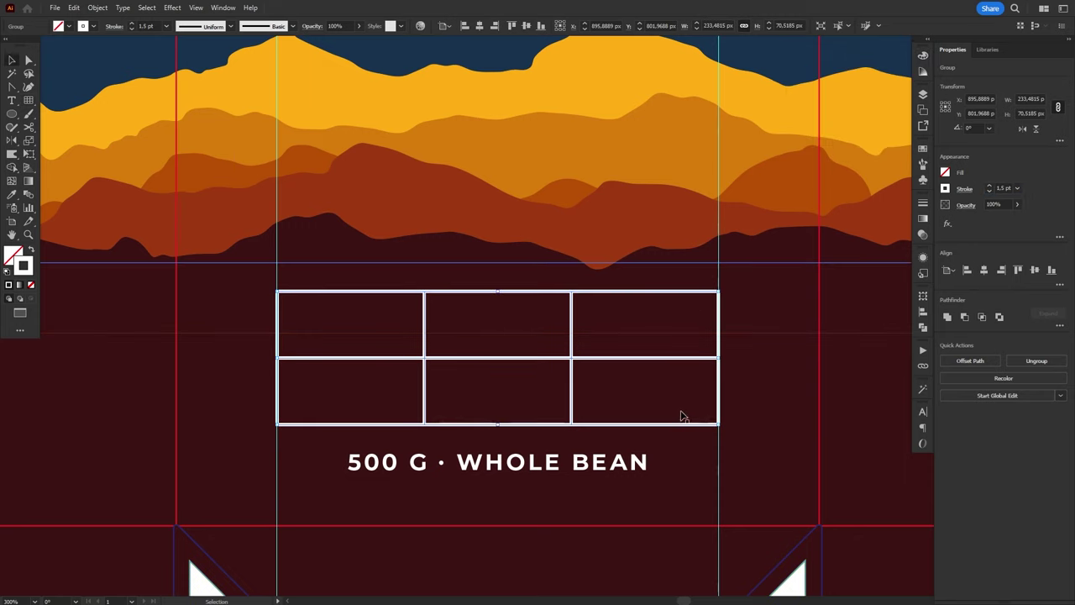
{"action": "left_click", "coordinate": [576, 516]}
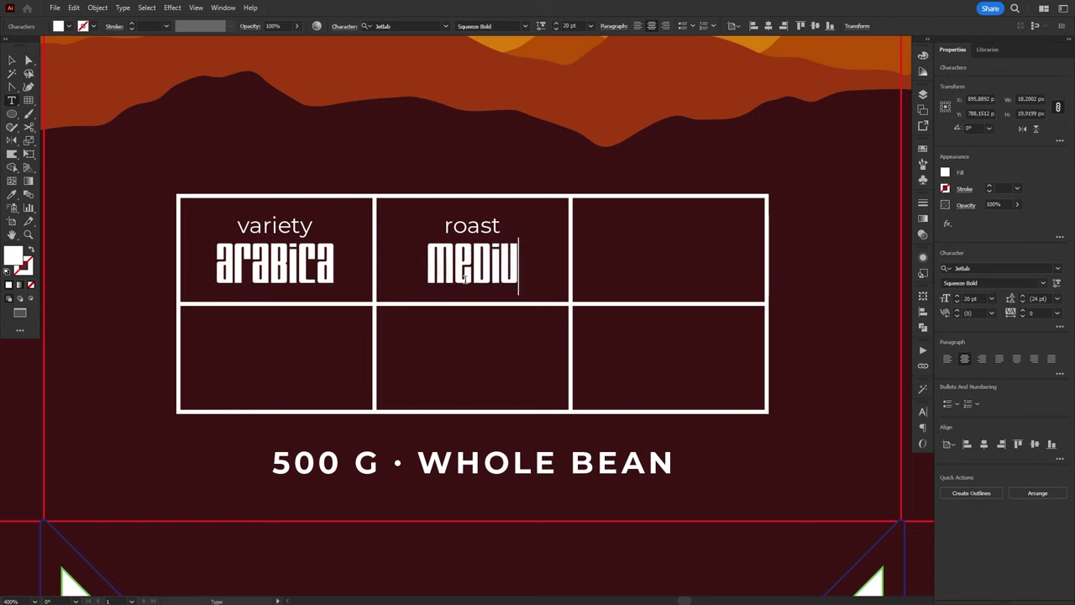
Step: Type the spec values into the grid cells, including the roast MEDIUM
{"action": "type", "text": "MEDIU"}
{"action": "key", "text": "Escape"}
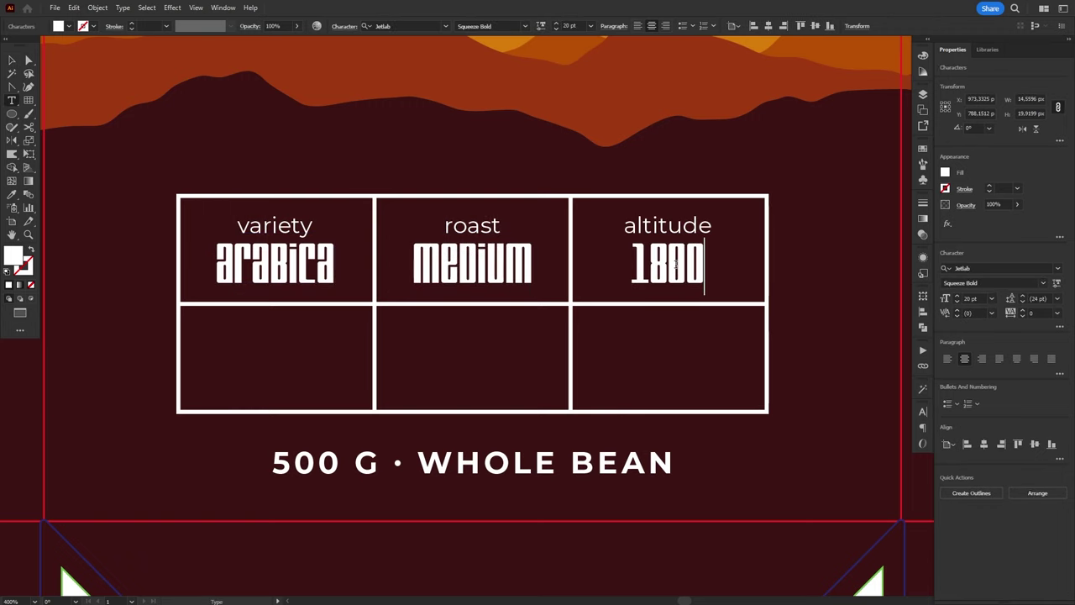
{"action": "type", "text": "M"}
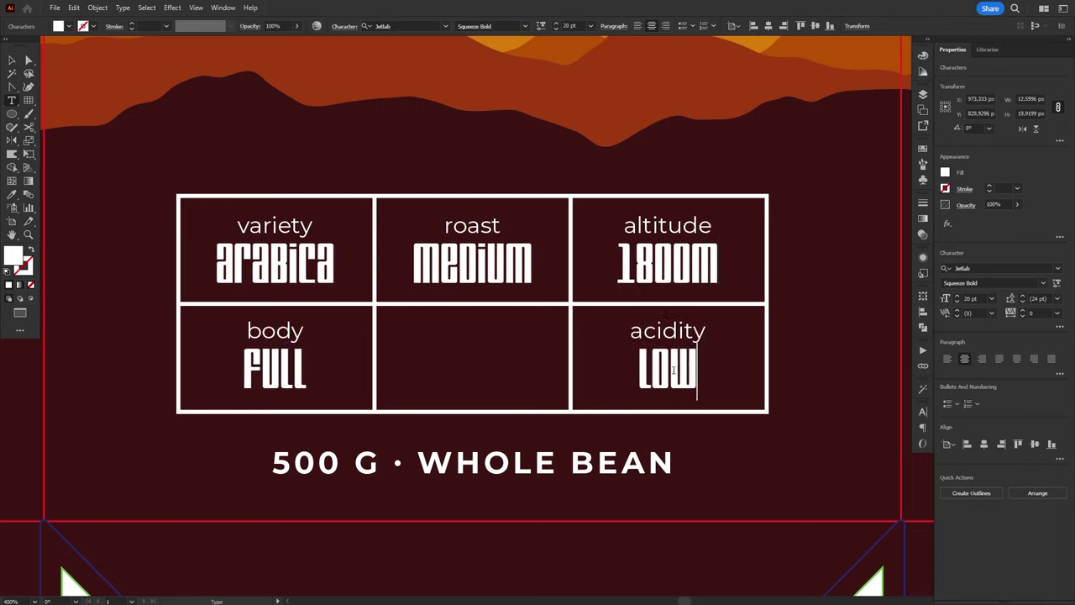
Step: Cover the middle cell with a white box labelled ROASTED ON
{"action": "key", "text": "Escape"}
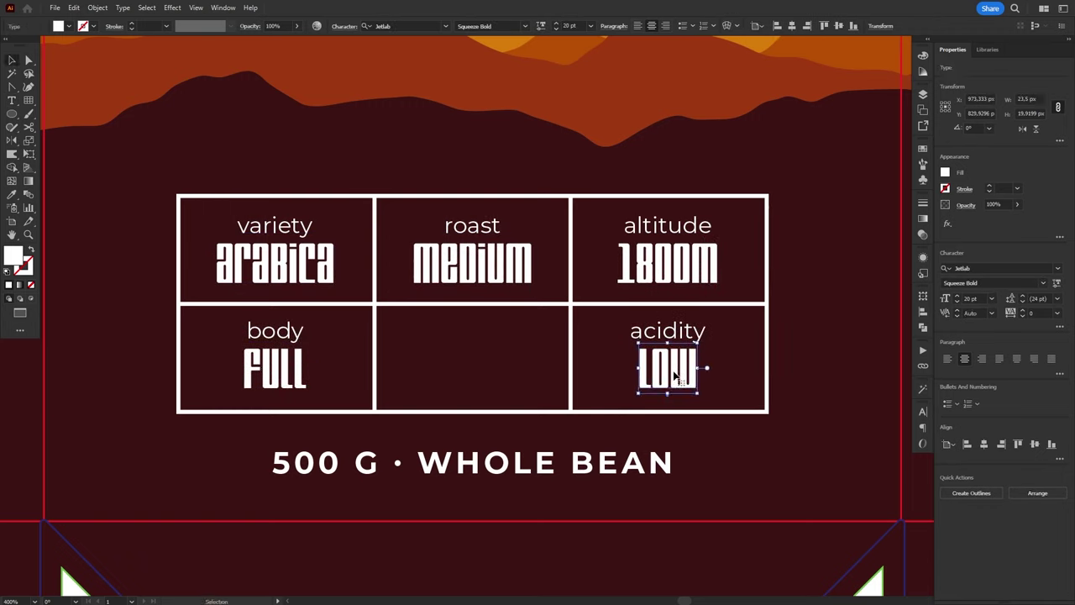
{"action": "key", "text": "m"}
{"action": "left_click_drag", "start_coordinate": [375, 305], "coordinate": [577, 411]}
{"action": "type", "text": "ROA"}
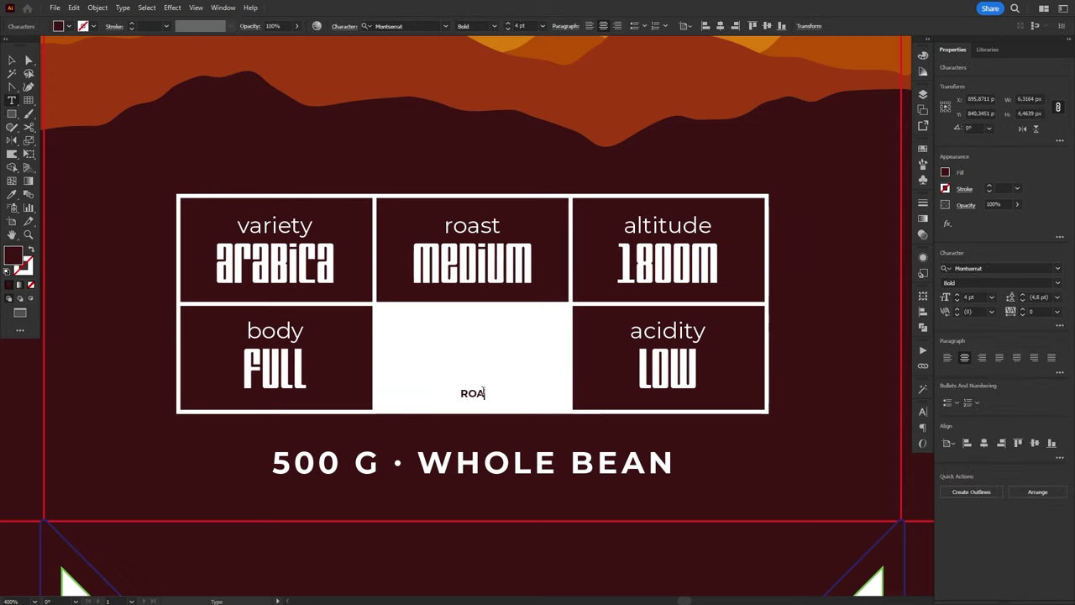
{"action": "type", "text": "STED ON"}
{"action": "key", "text": "Escape"}
{"action": "scroll", "coordinate": [522, 25], "scroll_direction": "up", "scroll_amount": 5}
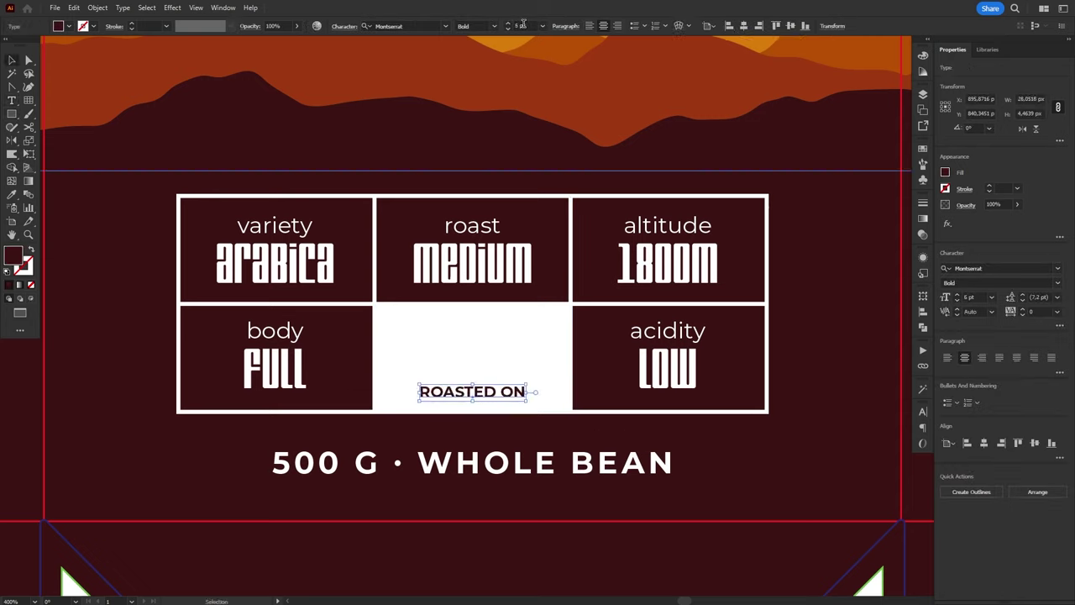
{"action": "scroll", "coordinate": [522, 25], "scroll_direction": "down", "scroll_amount": 1}
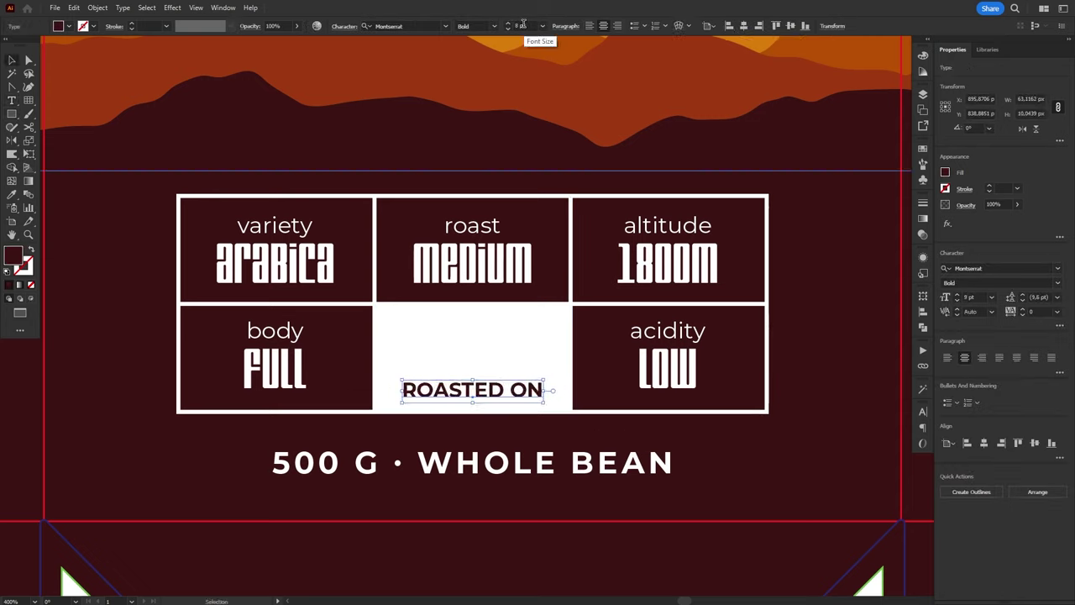
Step: Add the date 09.06.23 above ROASTED ON and enlarge it
{"action": "key", "text": "Up"}
{"action": "key", "text": "Up"}
{"action": "key", "text": "t"}
{"action": "left_click", "coordinate": [473, 349]}
{"action": "type", "text": "09.06.23"}
{"action": "key", "text": "Escape"}
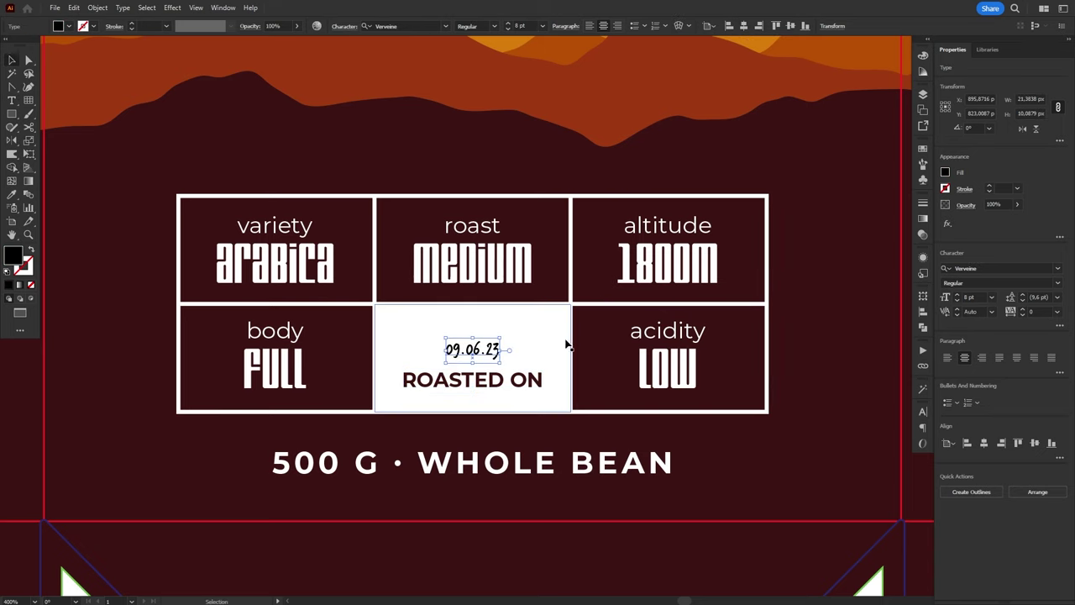
{"action": "mouse_move", "coordinate": [505, 356]}
{"action": "left_mouse_down"}
{"action": "mouse_move", "coordinate": [537, 356]}
{"action": "mouse_move", "coordinate": [520, 352]}
{"action": "left_mouse_up"}
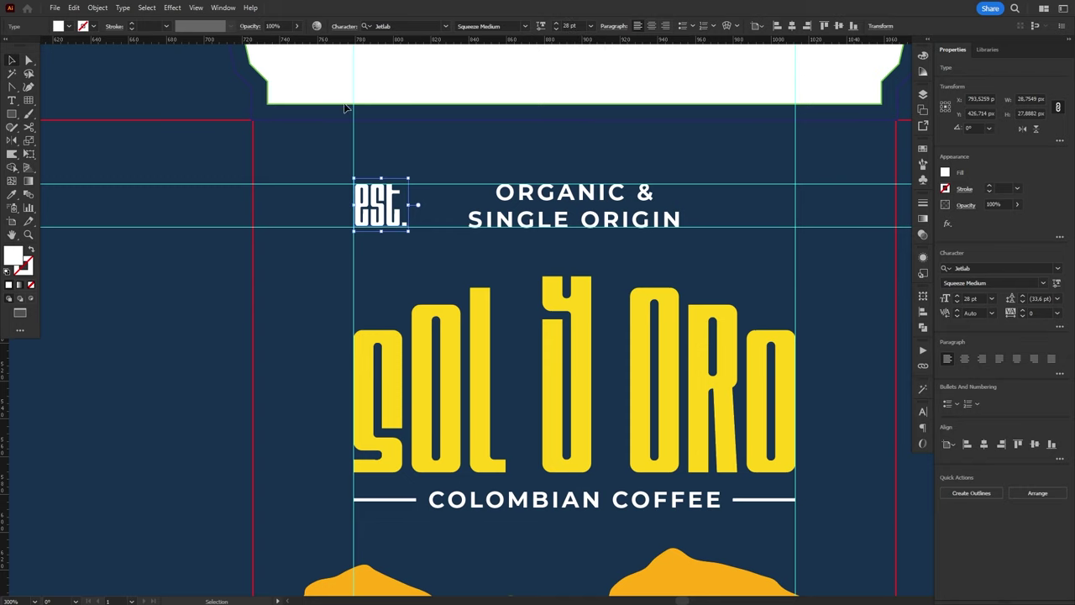
Step: Add the year 1983 at the right guide, outline it, and align it with the guide
{"action": "key", "text": "t"}
{"action": "left_click", "coordinate": [802, 220]}
{"action": "type", "text": "198"}
{"action": "type", "text": "3"}
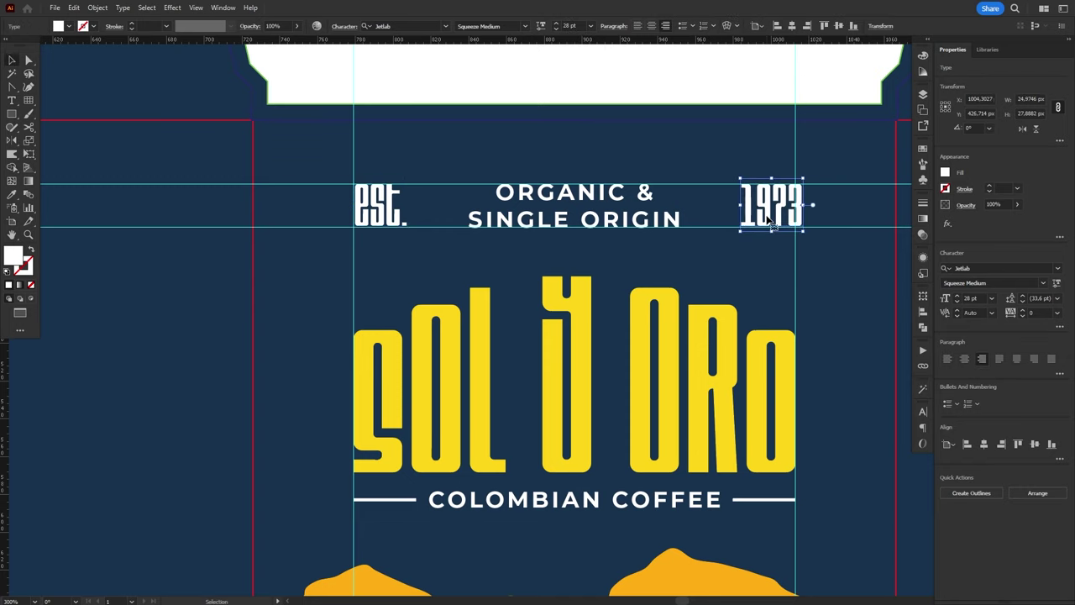
{"action": "key", "text": "Escape"}
{"action": "key", "text": "ctrl+shift+o"}
{"action": "scroll", "coordinate": [777, 210], "scroll_direction": "up", "scroll_amount": 5}
{"action": "left_click_drag", "start_coordinate": [667, 266], "coordinate": [679, 266]}
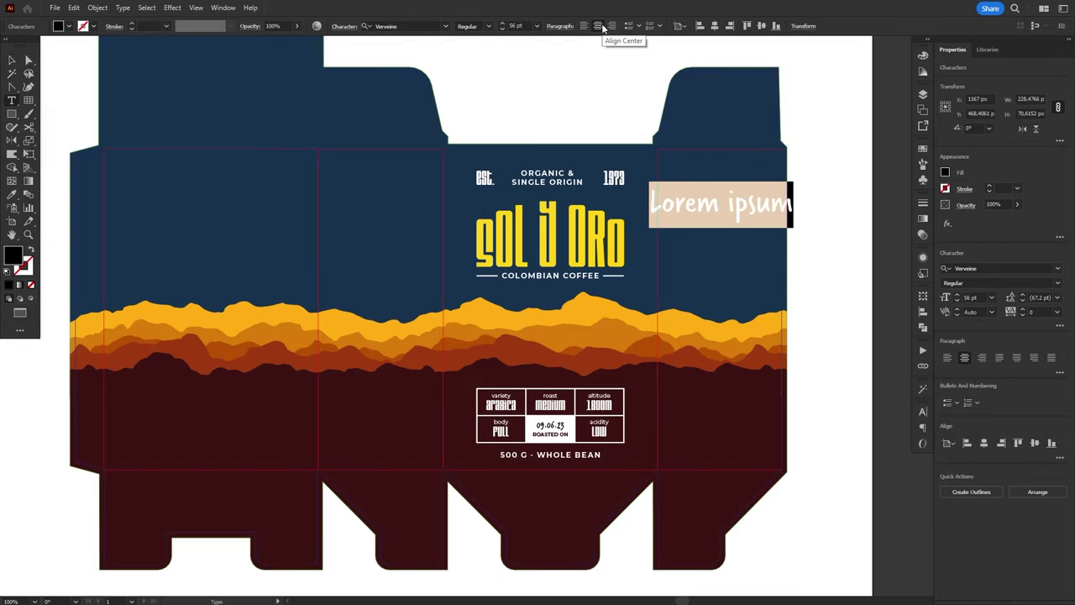
Step: Make the 'tasting notes' heading white, tighten its leading, and copy it to the next panel
{"action": "type", "text": "tasting"}
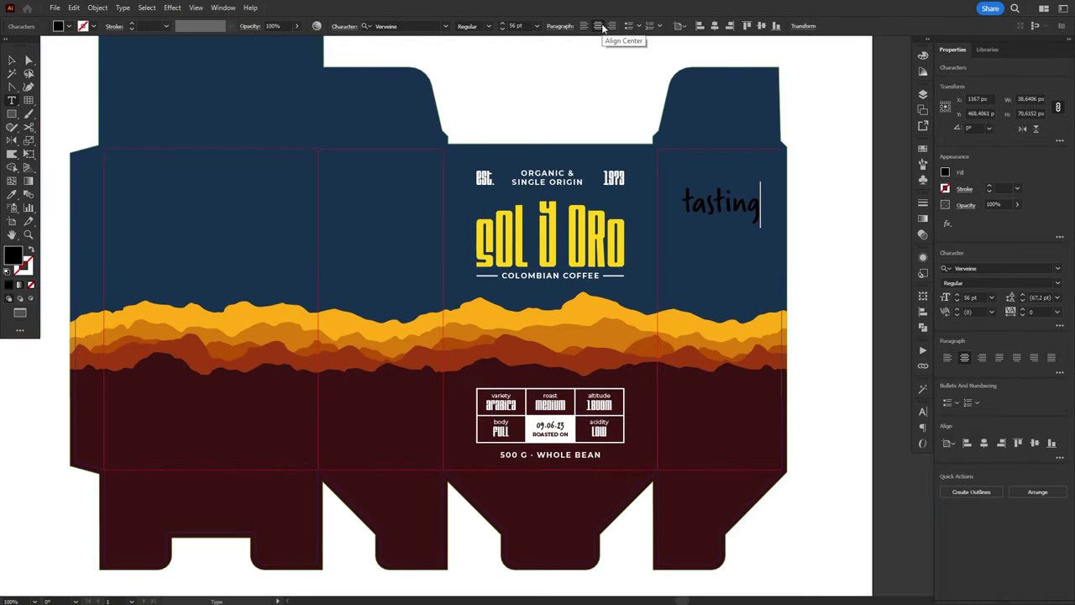
{"action": "key", "text": "Escape"}
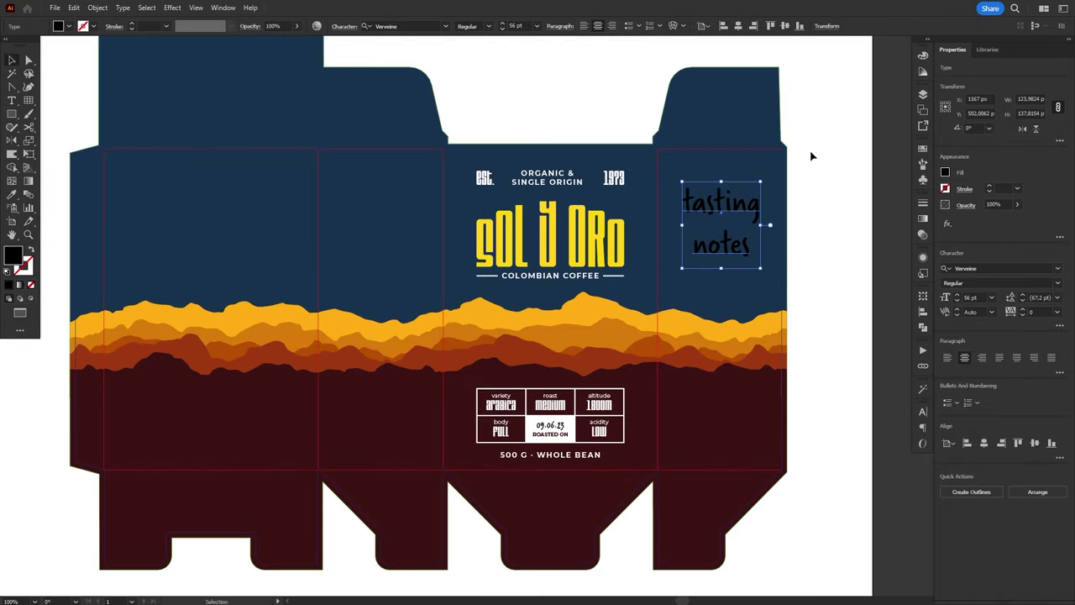
{"action": "left_click", "coordinate": [824, 188]}
{"action": "key", "text": "v"}
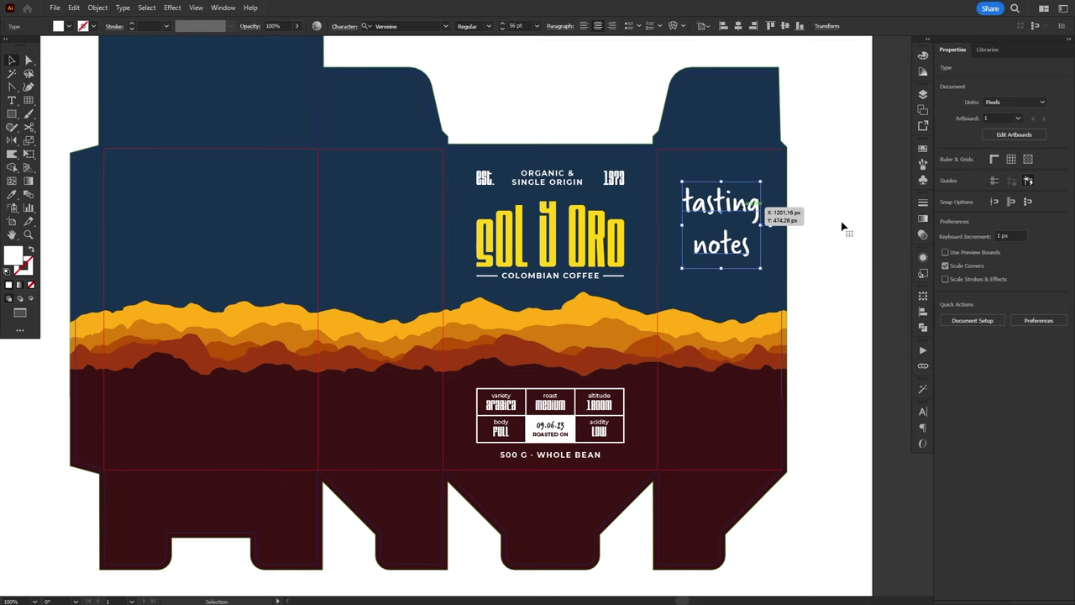
{"action": "key", "text": "alt+Up"}
{"action": "key", "text": "alt+Up"}
{"action": "key", "text": "alt+Up"}
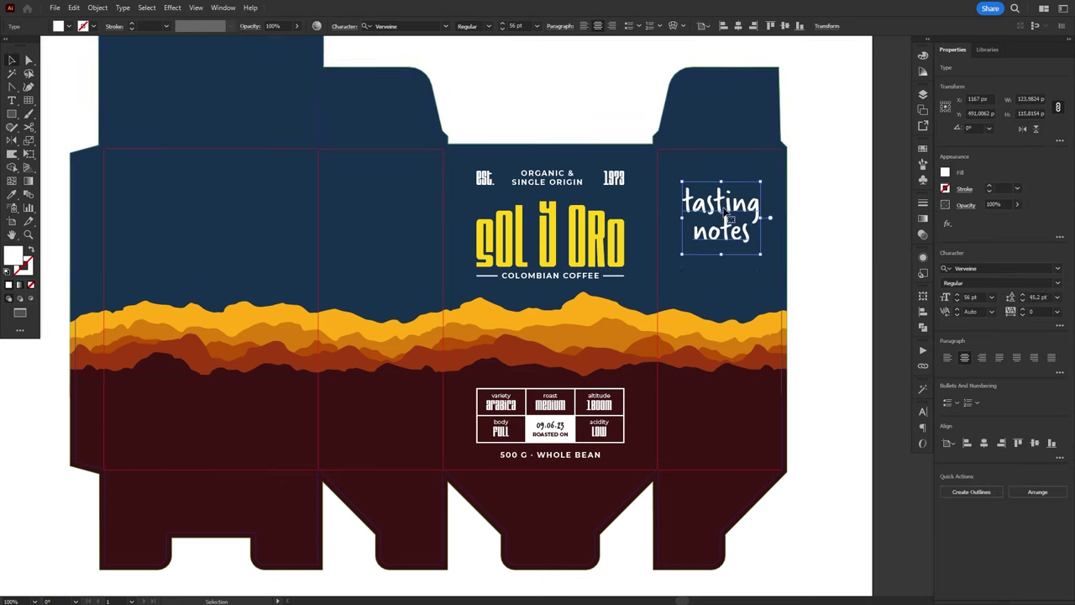
{"action": "left_click_drag", "start_coordinate": [736, 208], "coordinate": [396, 218]}
Step: Retype the copied heading as 'how to pour over'
{"action": "double_click", "coordinate": [395, 220]}
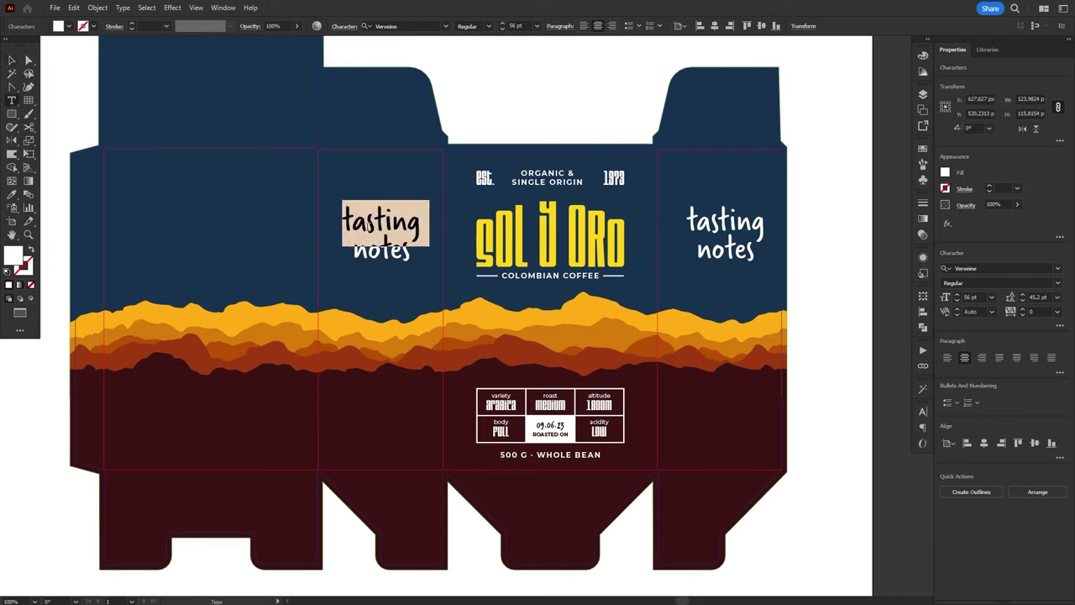
{"action": "left_click", "coordinate": [366, 223]}
{"action": "key", "text": "ctrl+a"}
{"action": "type", "text": "how"}
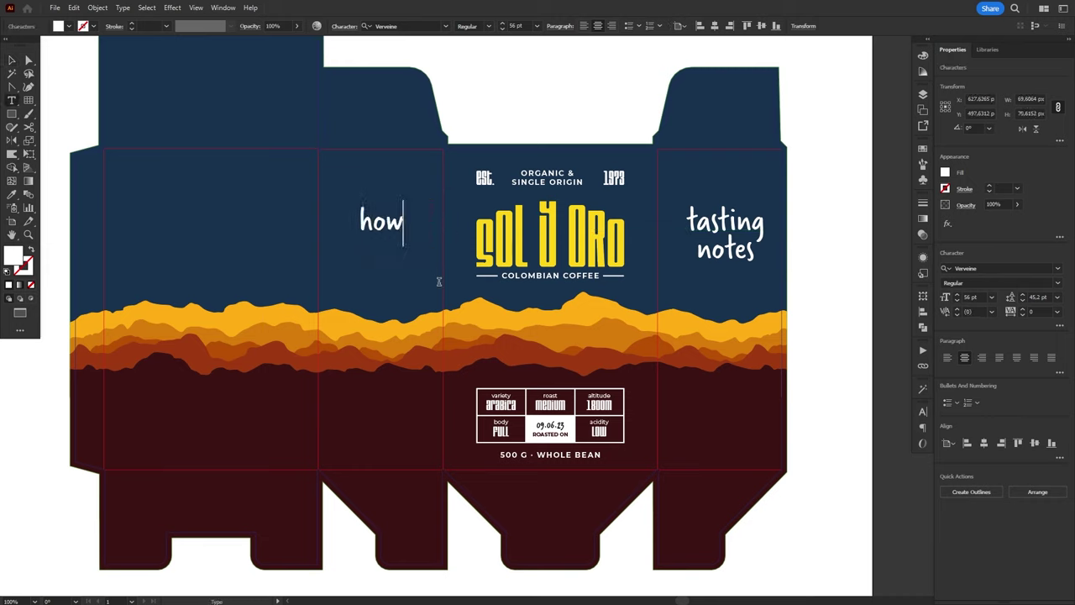
{"action": "type", "text": " to pour over"}
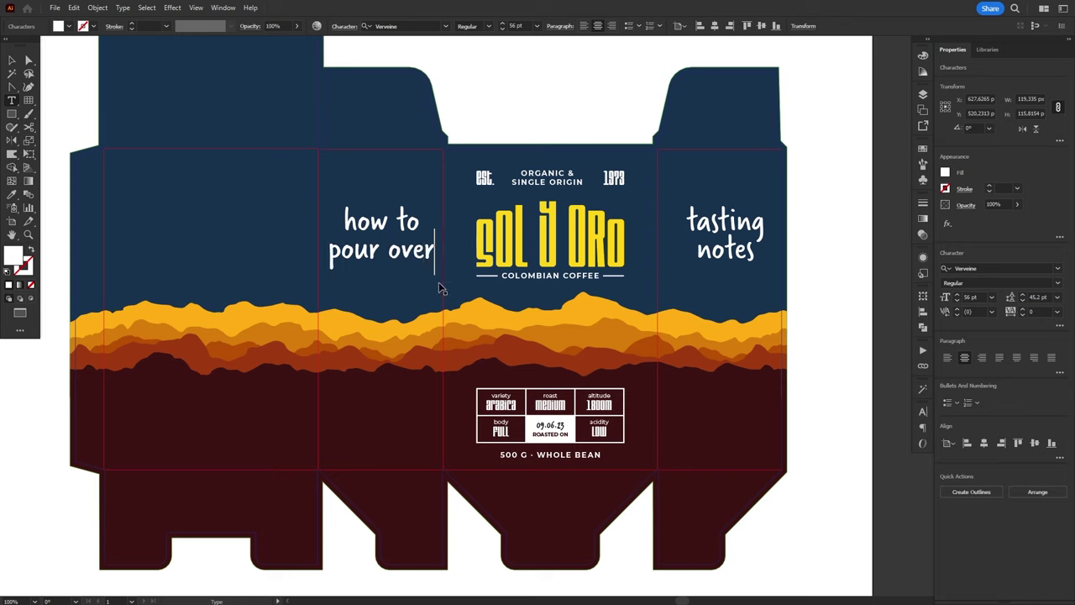
{"action": "key", "text": "Escape"}
Step: Copy the heading to the leftmost panel and retype it as two-line 'company and product info'
{"action": "left_click_drag", "start_coordinate": [419, 239], "coordinate": [239, 241]}
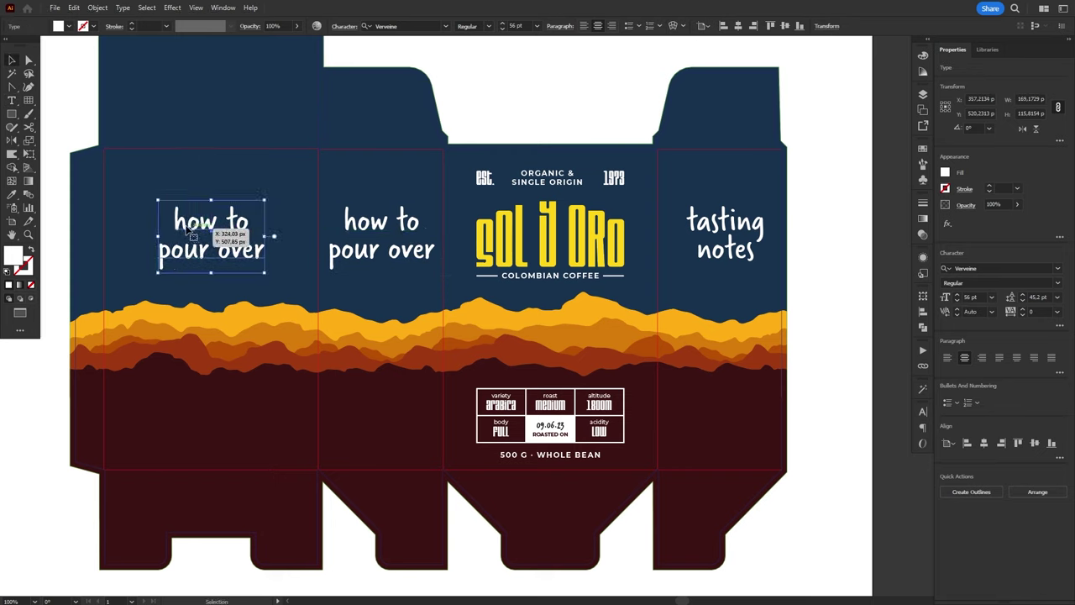
{"action": "double_click", "coordinate": [219, 239]}
{"action": "left_click_drag", "start_coordinate": [174, 215], "coordinate": [280, 265]}
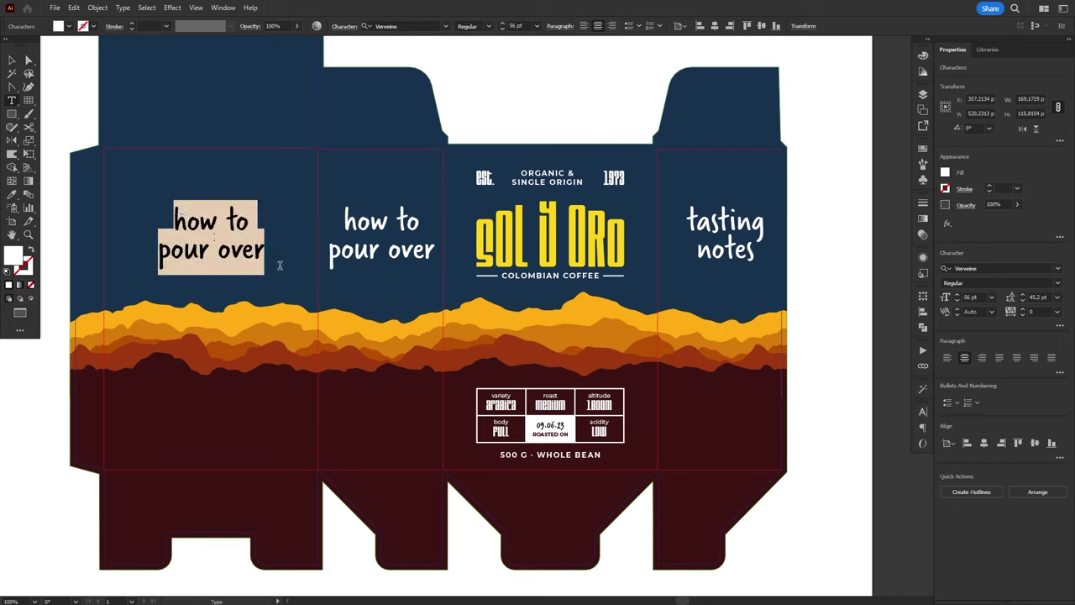
{"action": "type", "text": "compan"}
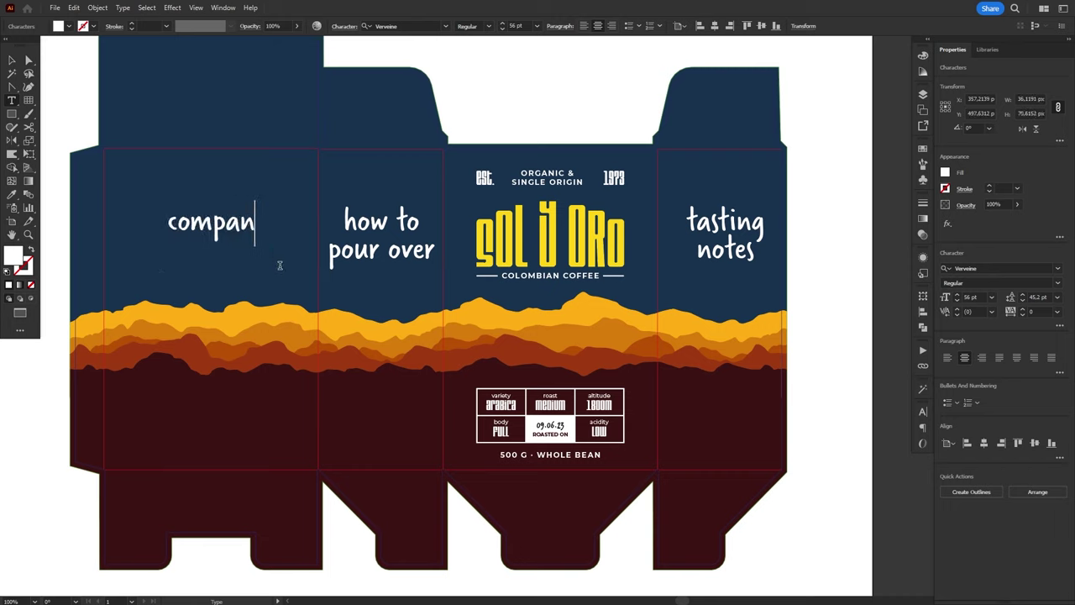
{"action": "type", "text": "y and"}
{"action": "key", "text": "Return"}
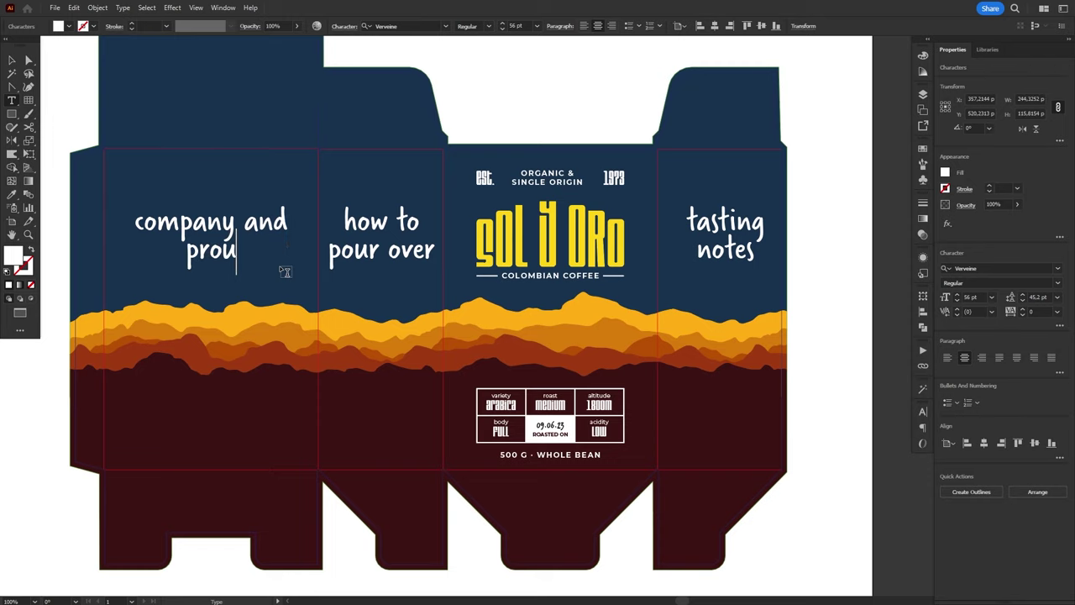
{"action": "type", "text": "info"}
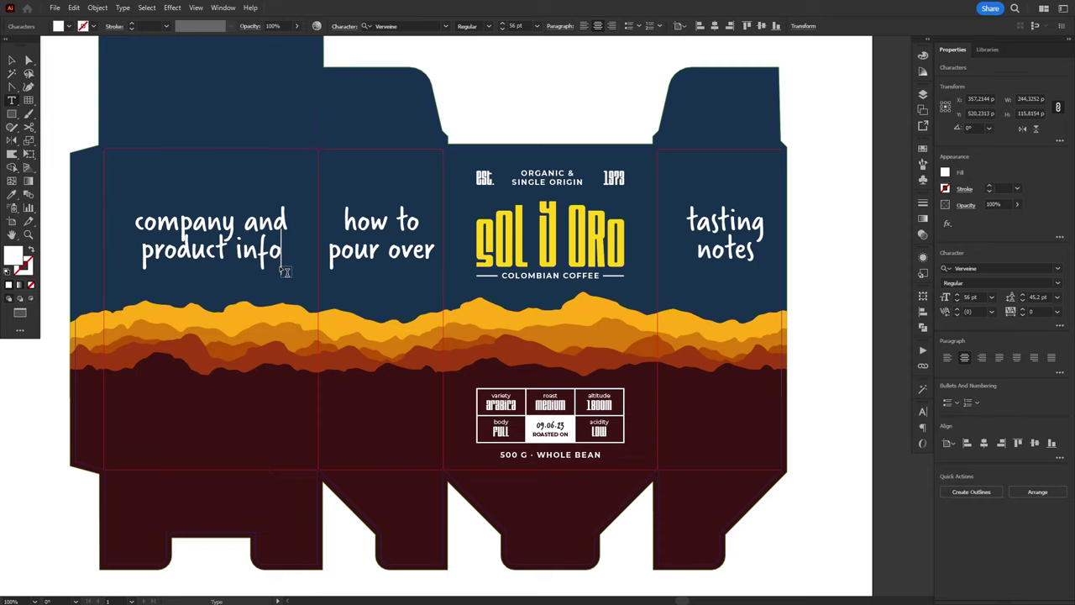
{"action": "key", "text": "Escape"}
Step: Pan and zoom across the reference coffee bags to the Great Sea bag's Brazil Originated label
{"action": "left_click", "coordinate": [826, 261]}
{"action": "scroll", "coordinate": [386, 362], "scroll_direction": "down", "scroll_amount": 3}
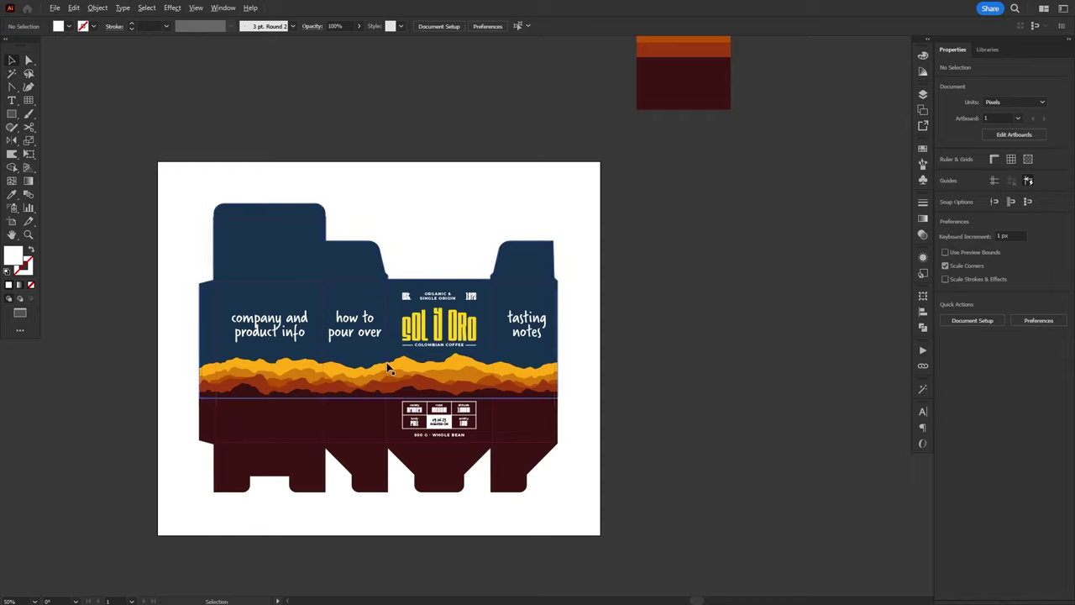
{"action": "scroll", "coordinate": [633, 235], "scroll_direction": "down", "scroll_amount": 2}
{"action": "left_click_drag", "start_coordinate": [633, 235], "coordinate": [491, 413]}
{"action": "scroll", "coordinate": [491, 412], "scroll_direction": "up", "scroll_amount": 6}
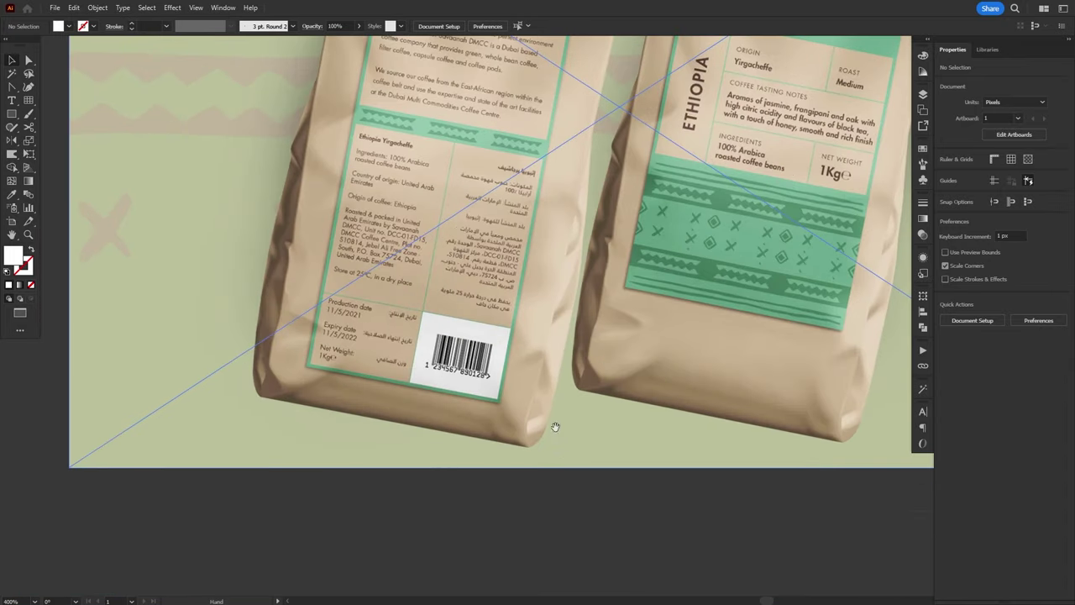
{"action": "left_click_drag", "start_coordinate": [555, 426], "coordinate": [508, 579]}
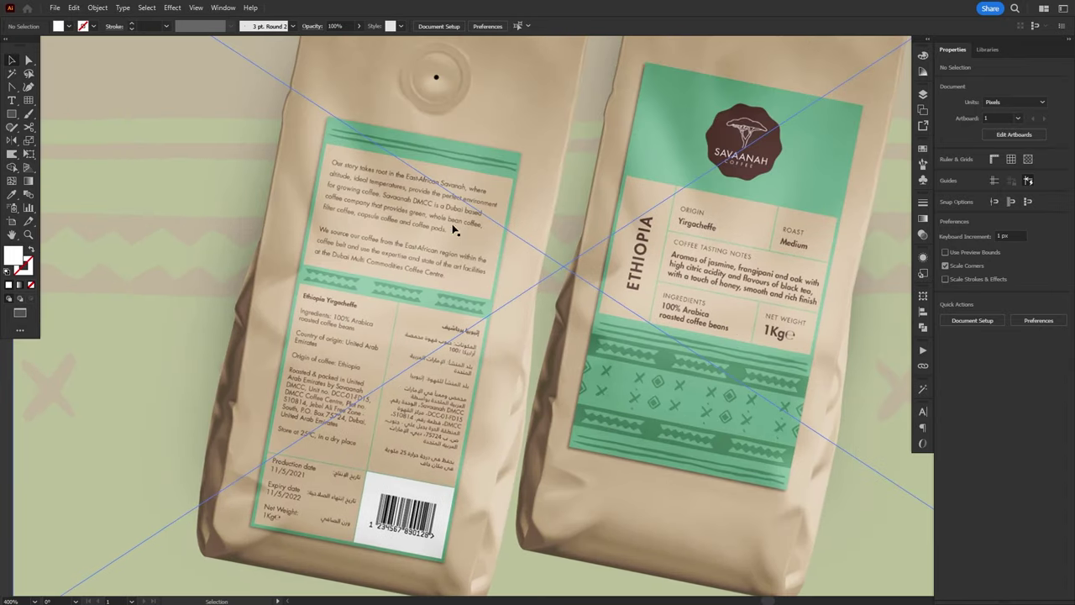
{"action": "scroll", "coordinate": [433, 171], "scroll_direction": "right", "scroll_amount": 4}
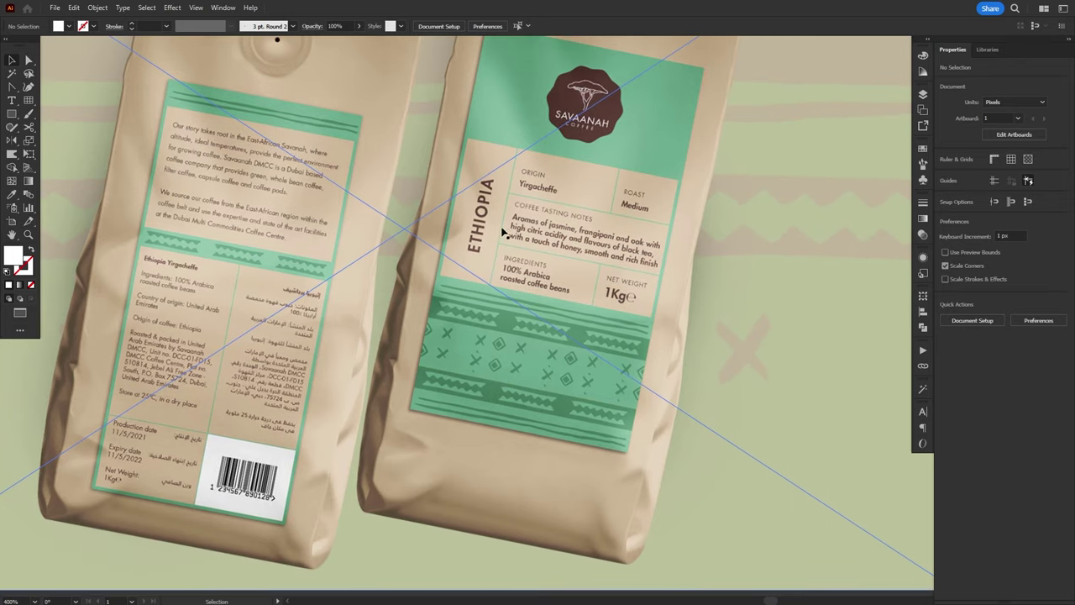
{"action": "scroll", "coordinate": [502, 231], "scroll_direction": "down", "scroll_amount": 4}
{"action": "scroll", "coordinate": [624, 216], "scroll_direction": "up", "scroll_amount": 3}
{"action": "left_click_drag", "start_coordinate": [340, 316], "coordinate": [688, 232]}
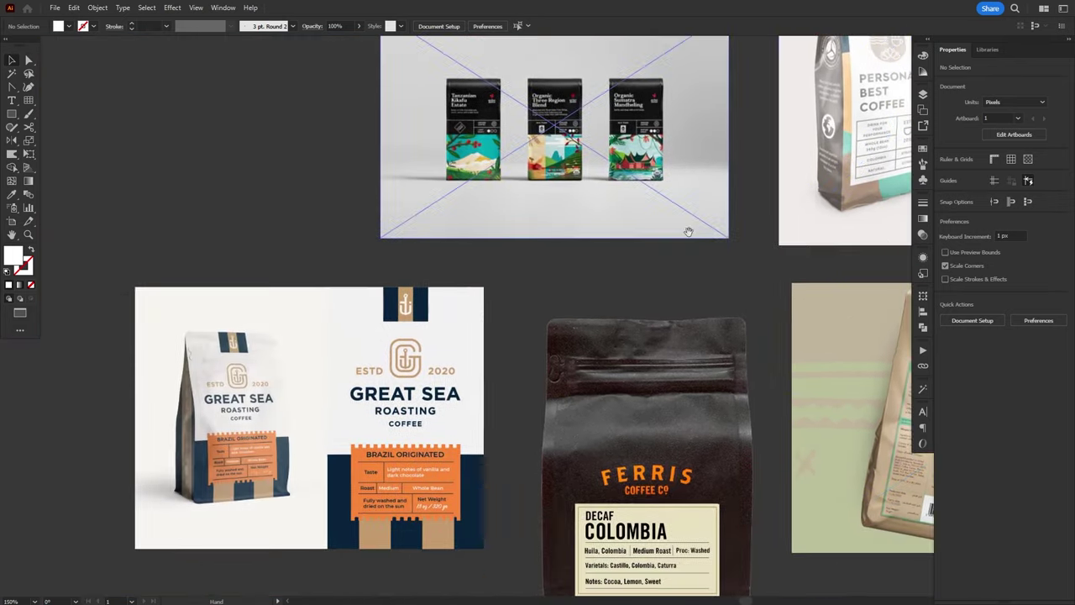
{"action": "scroll", "coordinate": [540, 336], "scroll_direction": "down", "scroll_amount": 3}
{"action": "scroll", "coordinate": [467, 319], "scroll_direction": "down", "scroll_amount": 2}
{"action": "scroll", "coordinate": [370, 332], "scroll_direction": "up", "scroll_amount": 4}
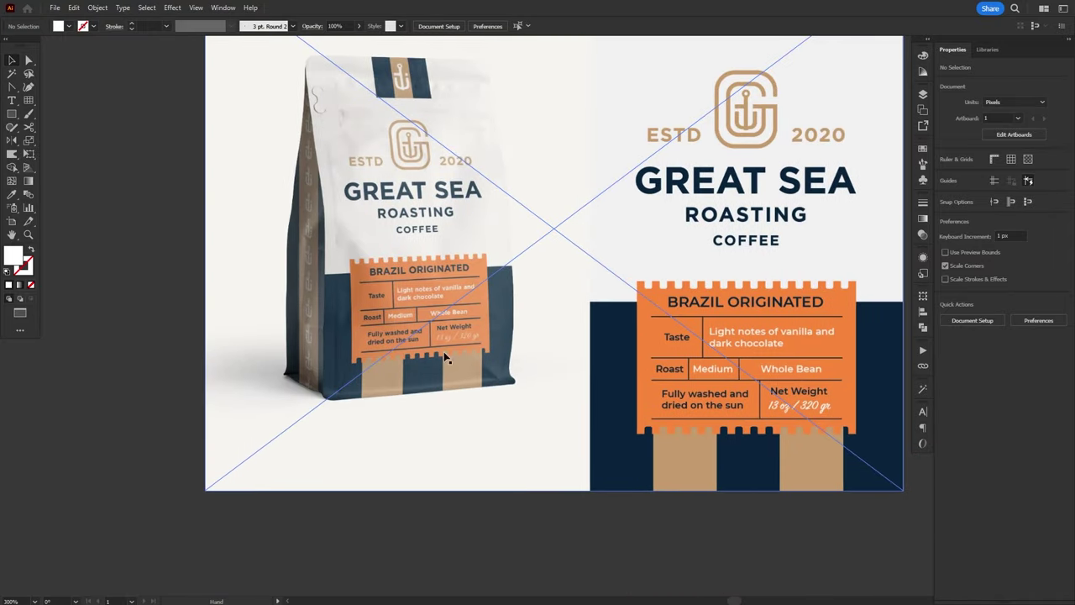
{"action": "scroll", "coordinate": [443, 351], "scroll_direction": "up", "scroll_amount": 2}
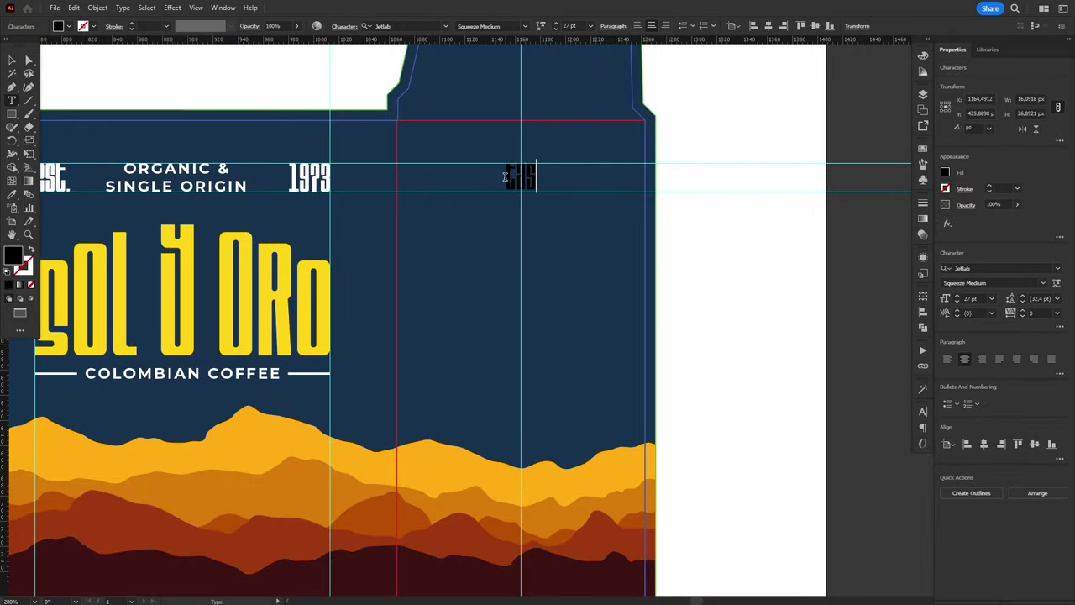
Step: Finish the 'tasting notes' title and make it white in a bolder font style
{"action": "type", "text": "ting notes"}
{"action": "key", "text": "Escape"}
{"action": "key", "text": "i"}
{"action": "left_click", "coordinate": [772, 314]}
{"action": "key", "text": "v"}
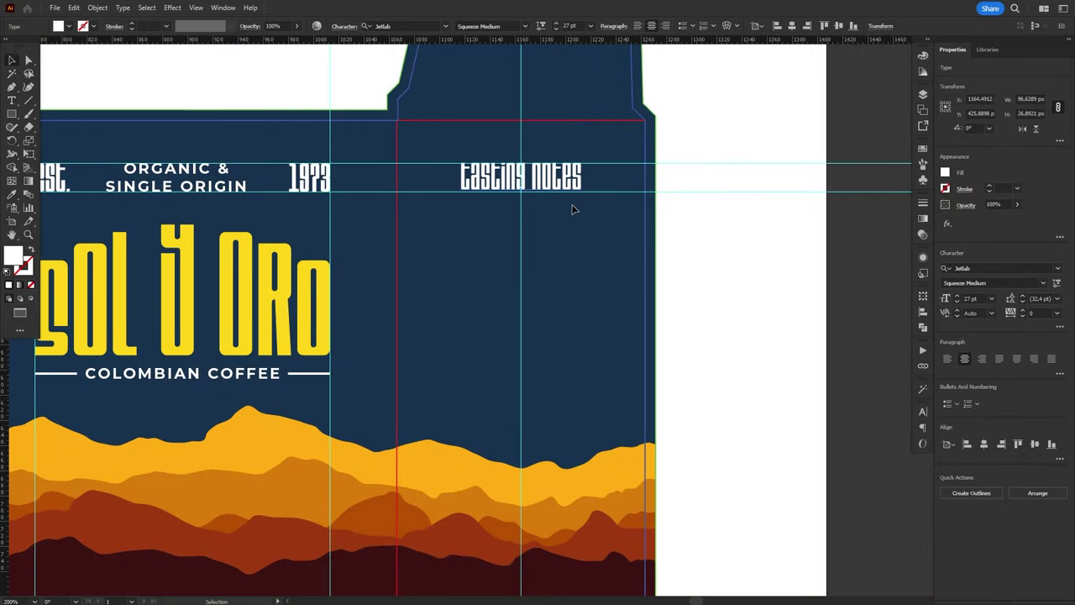
{"action": "scroll", "coordinate": [504, 26], "scroll_direction": "down", "scroll_amount": 2}
Step: Kern the letter pairs in the word 'notes' of the title
{"action": "key", "text": "ctrl+="}
{"action": "key", "text": "t"}
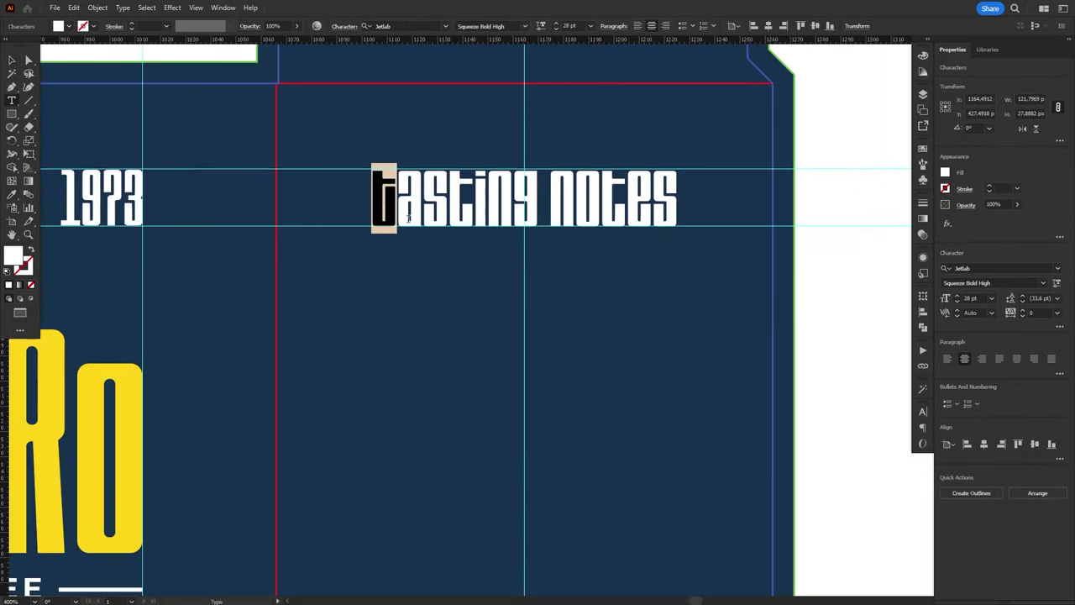
{"action": "key", "text": "Right"}
{"action": "key", "text": "Right"}
{"action": "key", "text": "Right"}
{"action": "key", "text": "Right"}
{"action": "key", "text": "shift+Right"}
{"action": "key", "text": "Right"}
{"action": "key", "text": "shift+Right"}
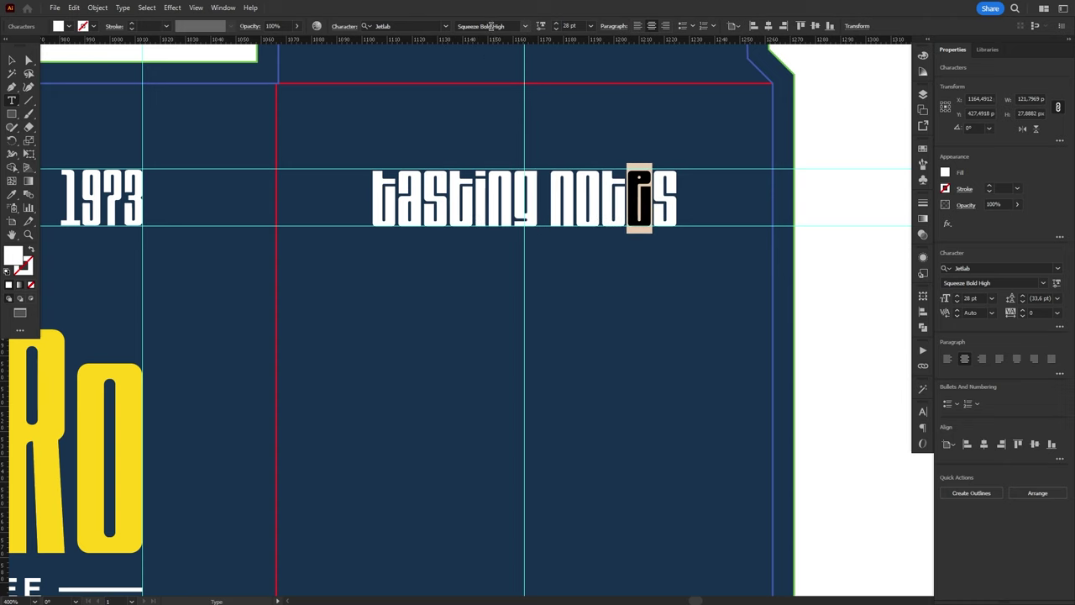
{"action": "key", "text": "Right"}
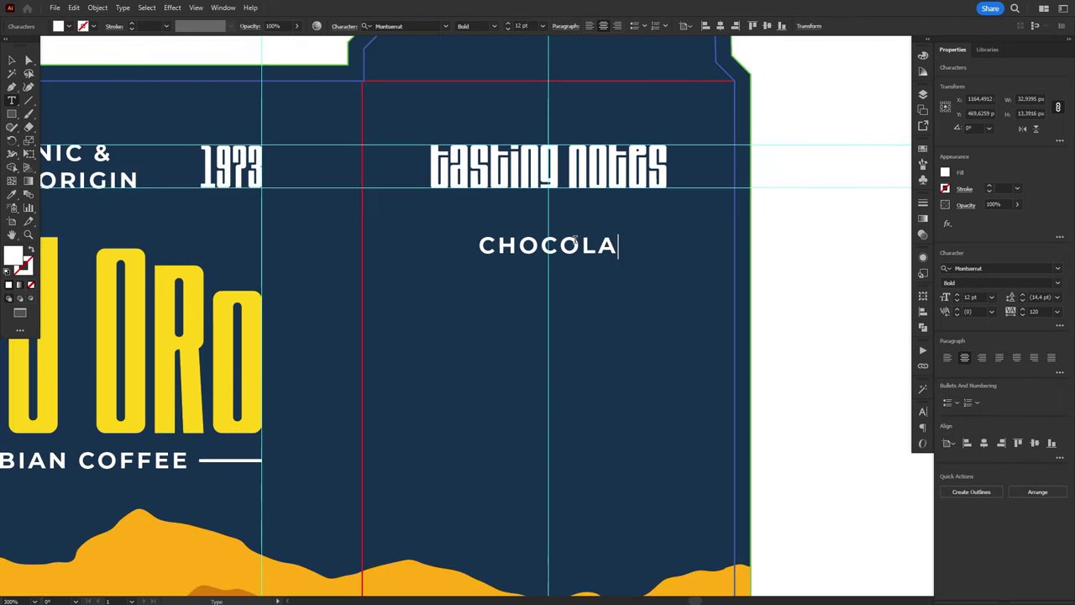
Step: Type the flavour lines 'TE . NUTS', 'COCOA . CARAMEL' and 'BERRIES . SPICES'
{"action": "type", "text": "TE . NUTS"}
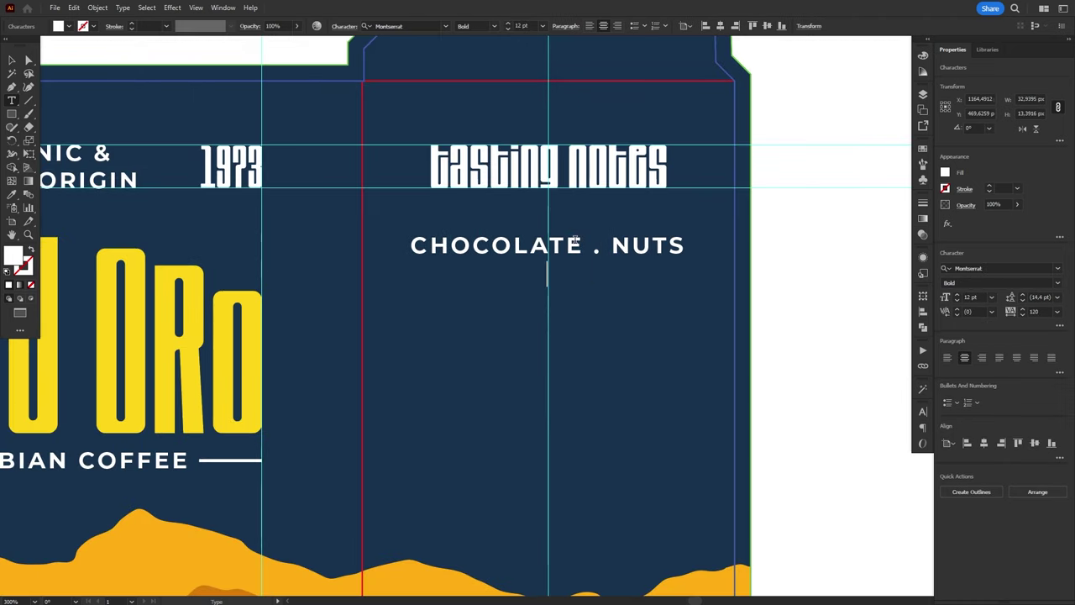
{"action": "key", "text": "Return"}
{"action": "type", "text": "COCOA . CARAMEL"}
{"action": "key", "text": "Return"}
{"action": "type", "text": "BERRIES . "}
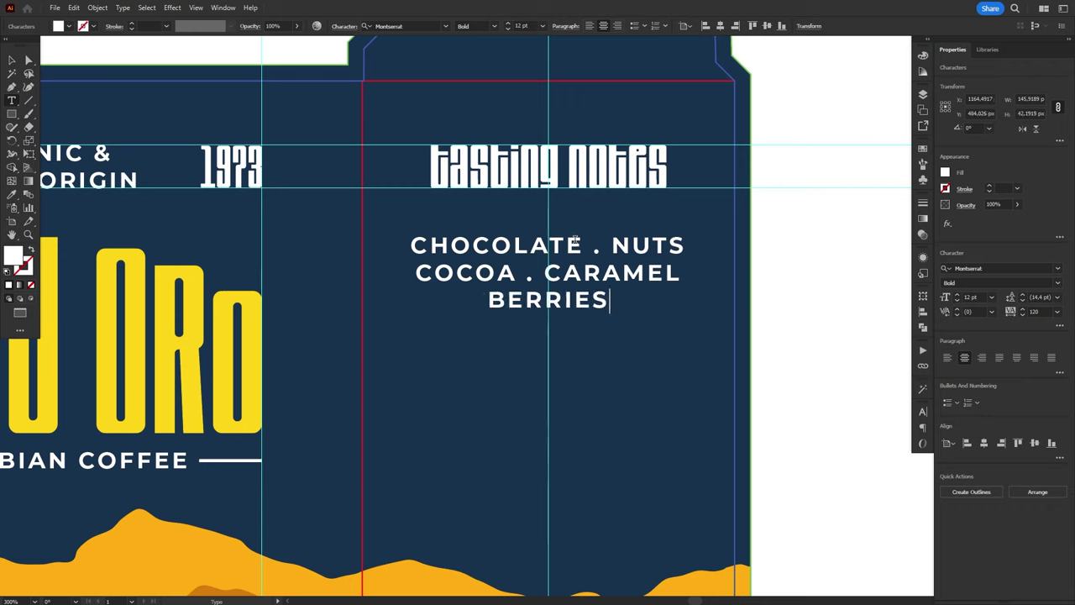
{"action": "type", "text": "SPICES"}
Step: Add the rating labels ACIDITY, BITTERNESS and BODY on separate lines
{"action": "type", "text": "ACIDITY"}
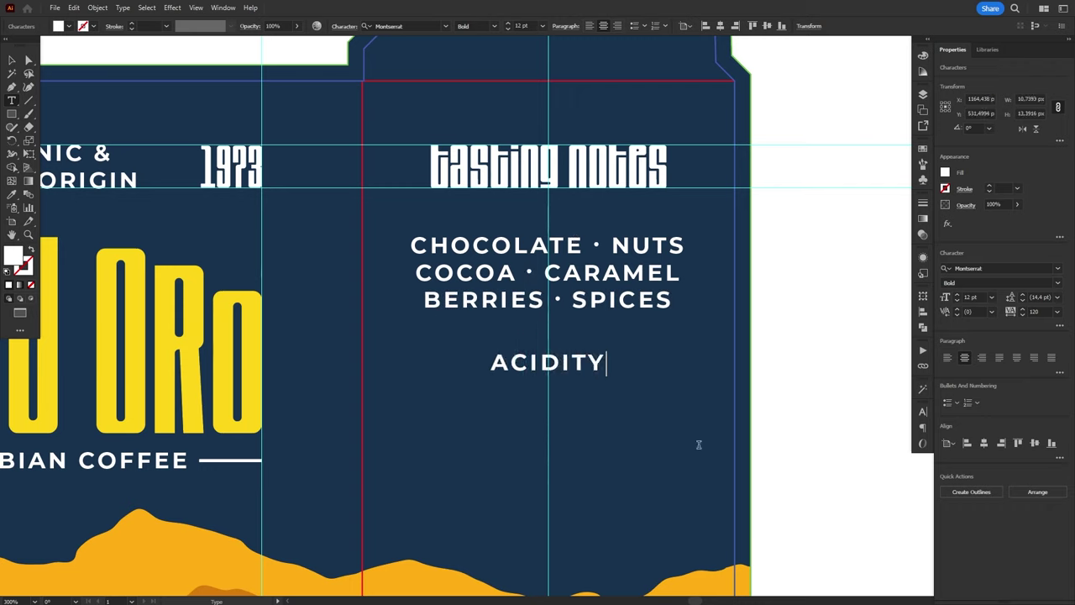
{"action": "key", "text": "Return"}
{"action": "key", "text": "Return"}
{"action": "key", "text": "Return"}
{"action": "type", "text": "BITTERNESS"}
{"action": "key", "text": "Return"}
{"action": "key", "text": "Return"}
{"action": "key", "text": "Return"}
{"action": "type", "text": "BODY"}
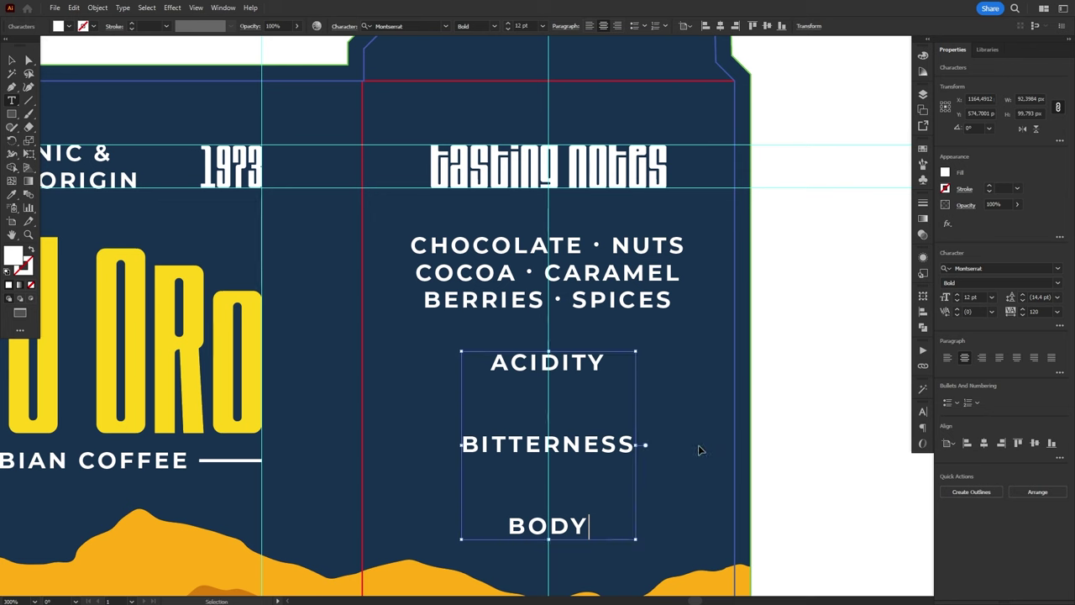
{"action": "key", "text": "Escape"}
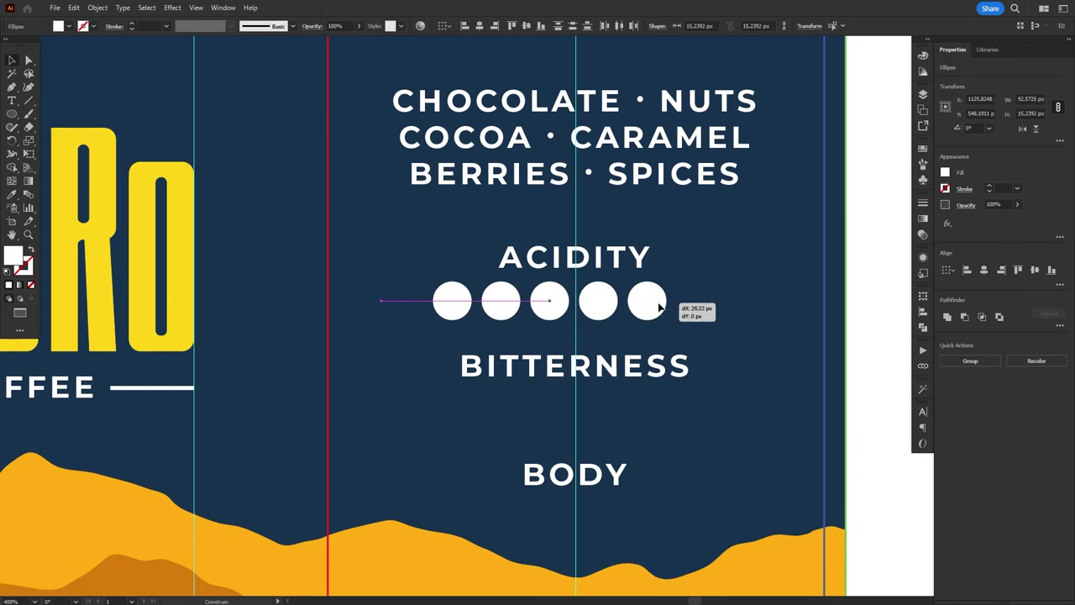
Step: Place the five-dot rating rows and fill the unused circles with the background navy
{"action": "left_click_drag", "start_coordinate": [672, 300], "coordinate": [702, 300]}
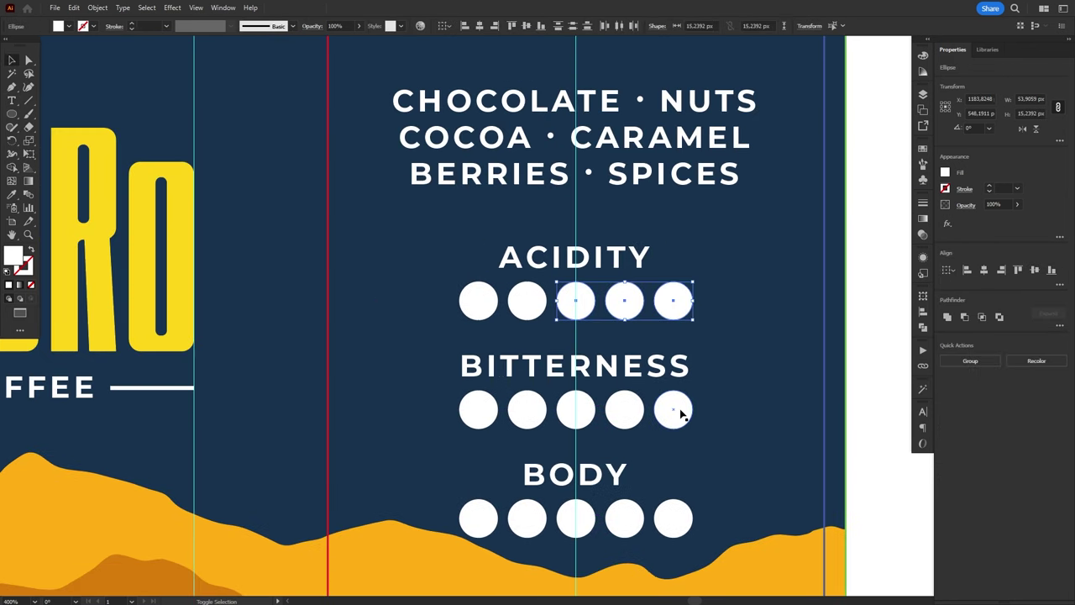
{"action": "left_click", "coordinate": [680, 412], "text": "shift"}
{"action": "left_click", "coordinate": [626, 410], "text": "shift"}
{"action": "key", "text": "i"}
{"action": "left_click", "coordinate": [830, 110]}
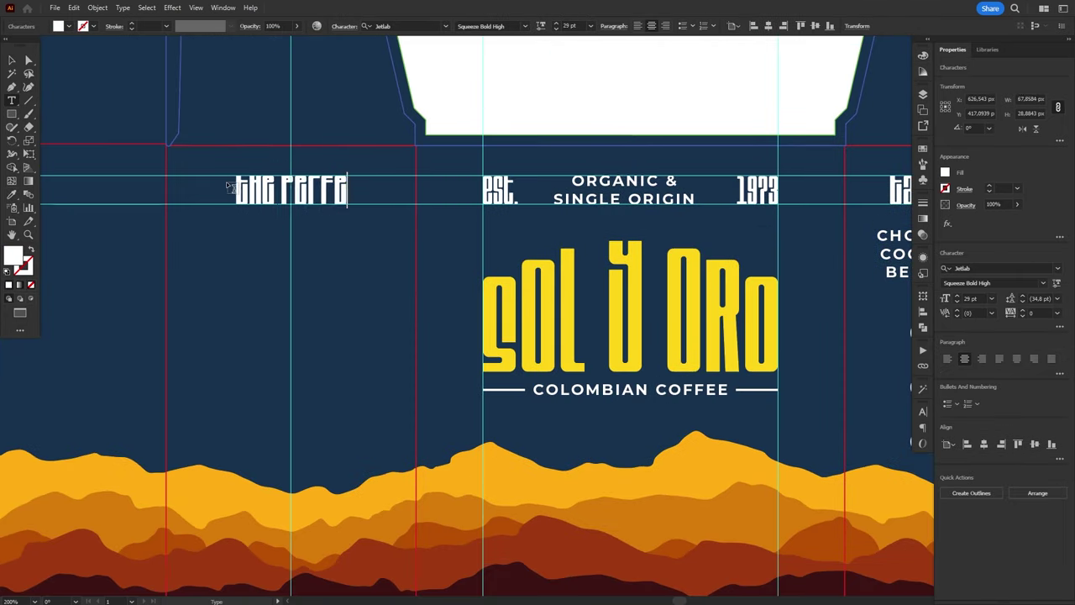
Step: Finish the two-line 'the perfect pour over' title and adjust its letter spacing
{"action": "type", "text": "ct"}
{"action": "key", "text": "Return"}
{"action": "type", "text": "pour over"}
{"action": "scroll", "coordinate": [227, 181], "scroll_direction": "up", "scroll_amount": 2}
{"action": "left_click_drag", "start_coordinate": [223, 189], "coordinate": [236, 189]}
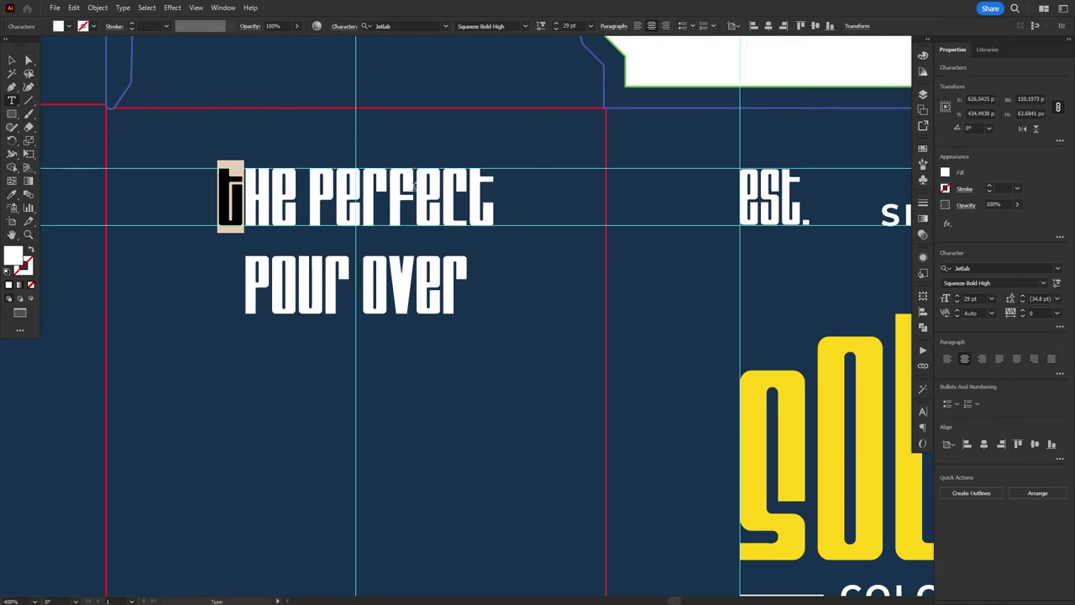
{"action": "left_click_drag", "start_coordinate": [307, 189], "coordinate": [329, 192]}
{"action": "left_click_drag", "start_coordinate": [443, 201], "coordinate": [467, 202]}
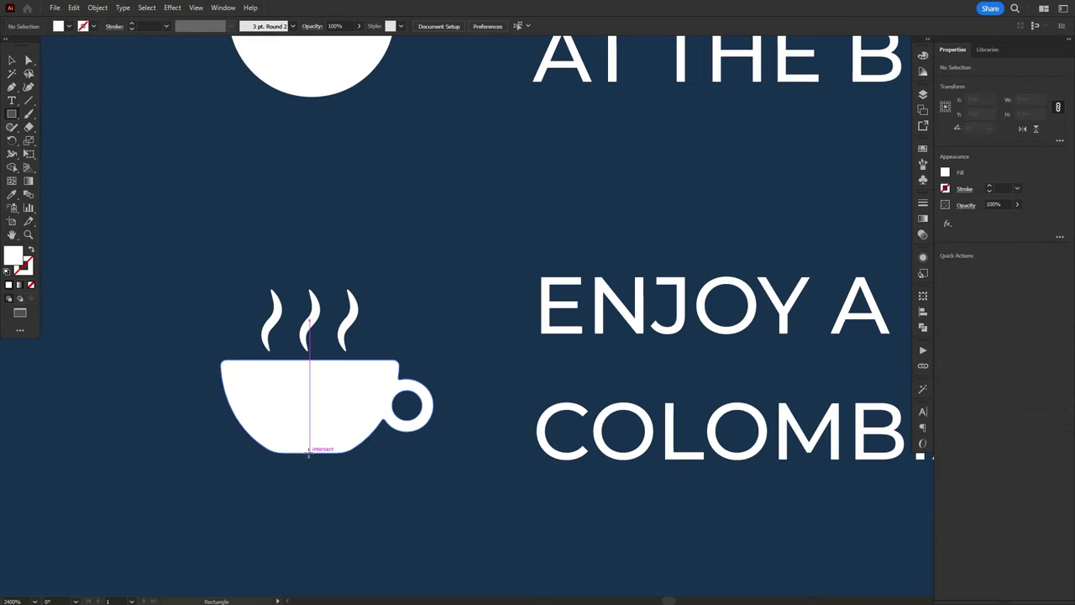
Step: Draw a thin bar under the coffee cup and round its ends fully
{"action": "left_click_drag", "start_coordinate": [234, 447], "coordinate": [386, 460]}
{"action": "key", "text": "v"}
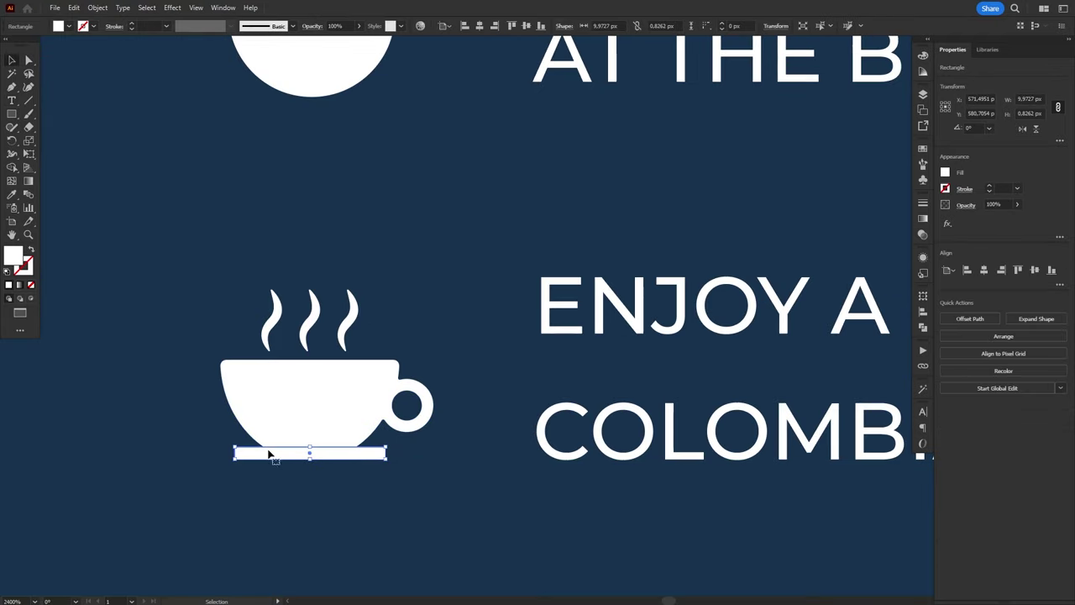
{"action": "scroll", "coordinate": [252, 454], "scroll_direction": "up", "scroll_amount": 5}
{"action": "left_click_drag", "start_coordinate": [227, 447], "coordinate": [204, 420]}
{"action": "left_click", "coordinate": [428, 490]}
Step: Nudge the barcode group upward and select the title with its step list
{"action": "scroll", "coordinate": [308, 488], "scroll_direction": "down", "scroll_amount": 5}
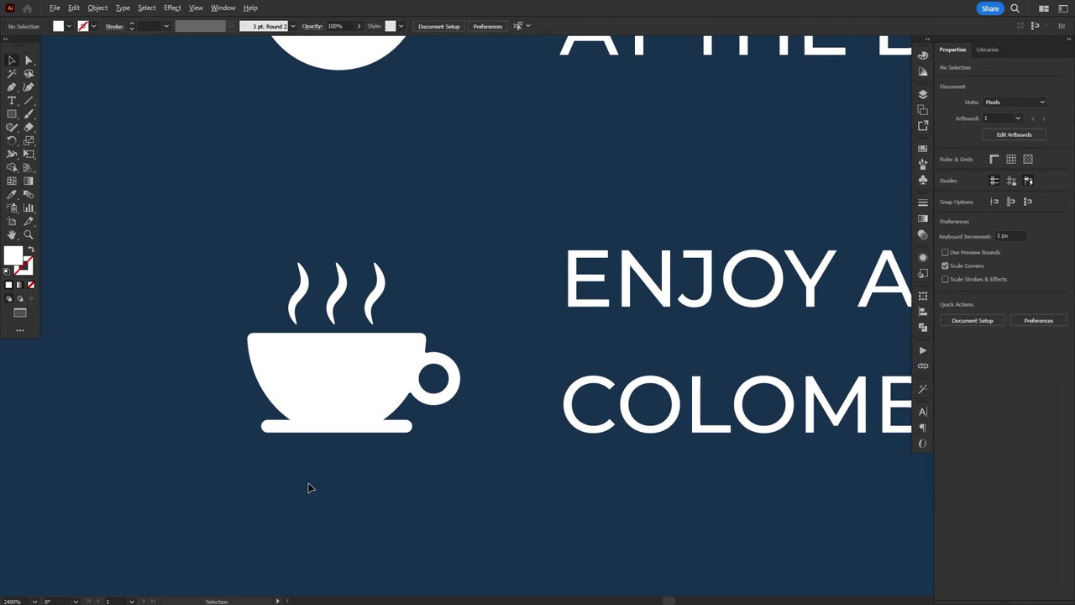
{"action": "key", "text": "Up"}
{"action": "key", "text": "Up"}
{"action": "key", "text": "Up"}
{"action": "key", "text": "Up"}
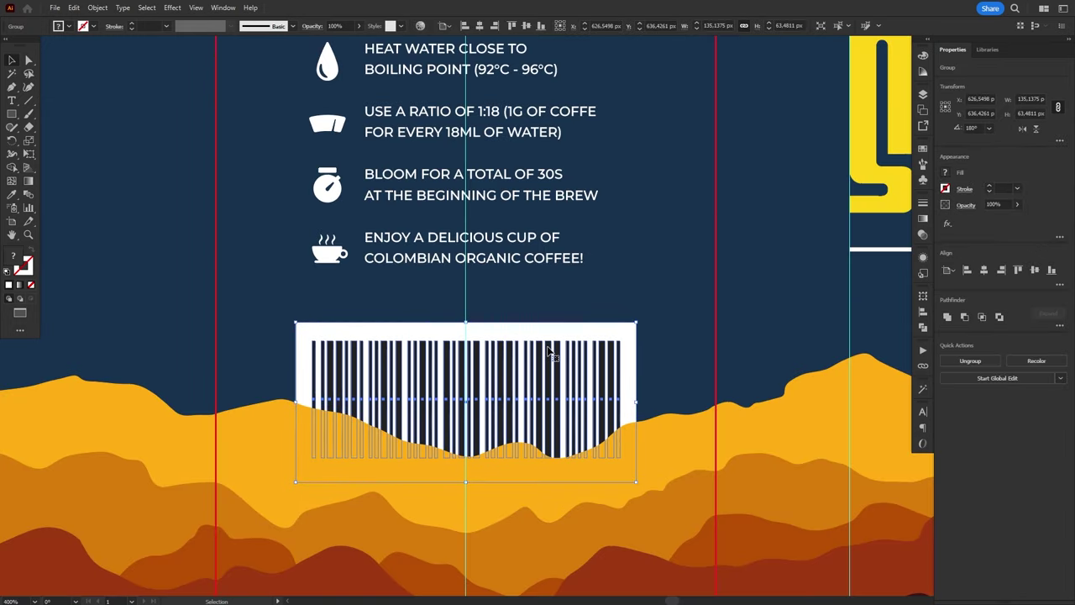
{"action": "key", "text": "ctrl+minus"}
{"action": "left_click_drag", "start_coordinate": [559, 59], "coordinate": [367, 428]}
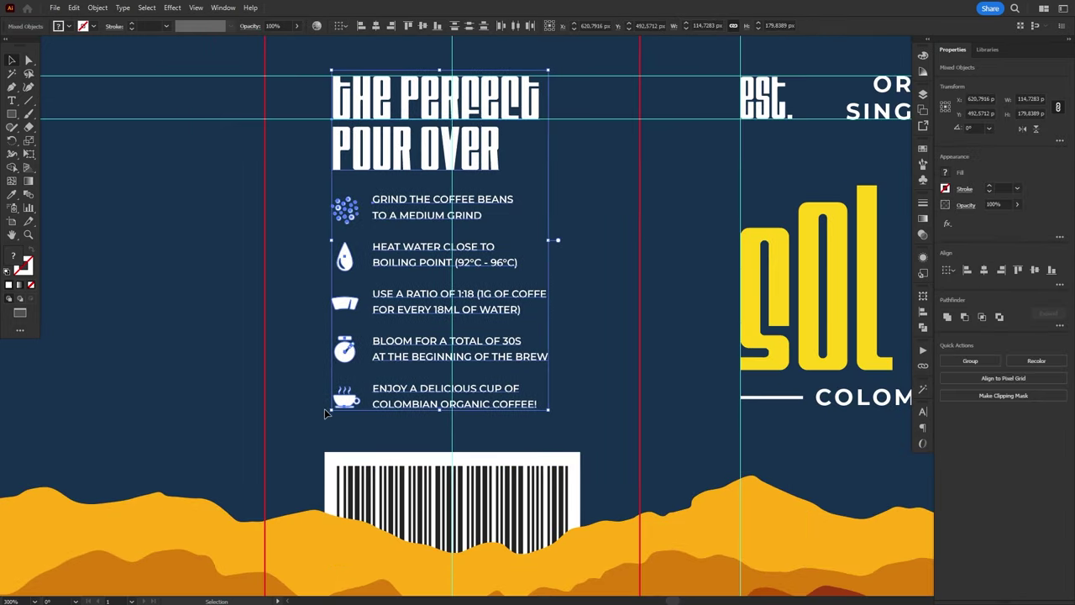
Step: Add the two-line heading 'HOT AS THE SUN, / PRECIOUS AS GOLD' on the side panel
{"action": "left_click", "coordinate": [367, 437]}
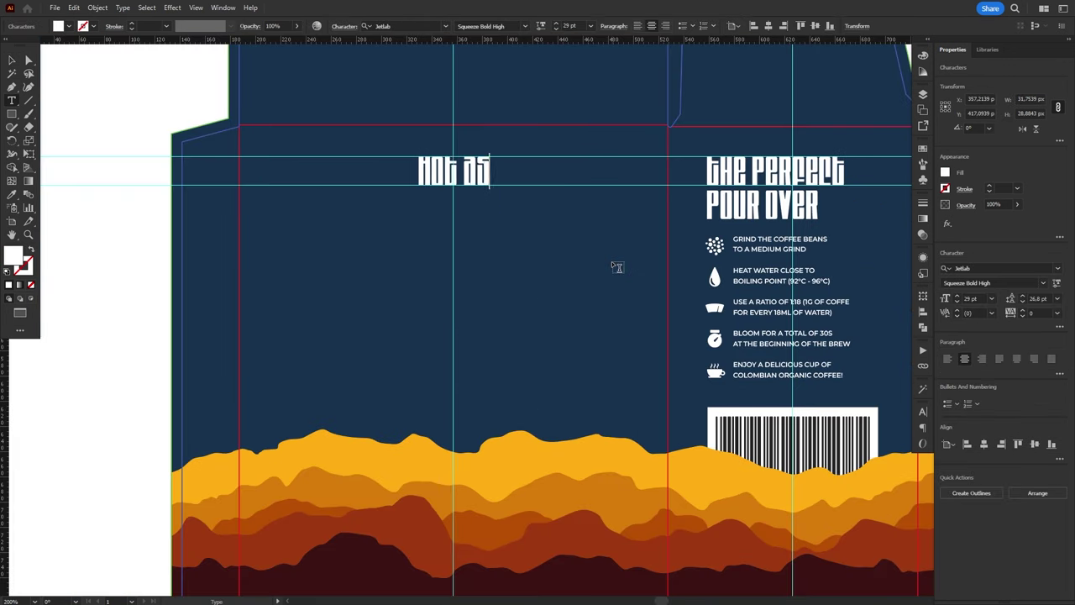
{"action": "type", "text": "THE"}
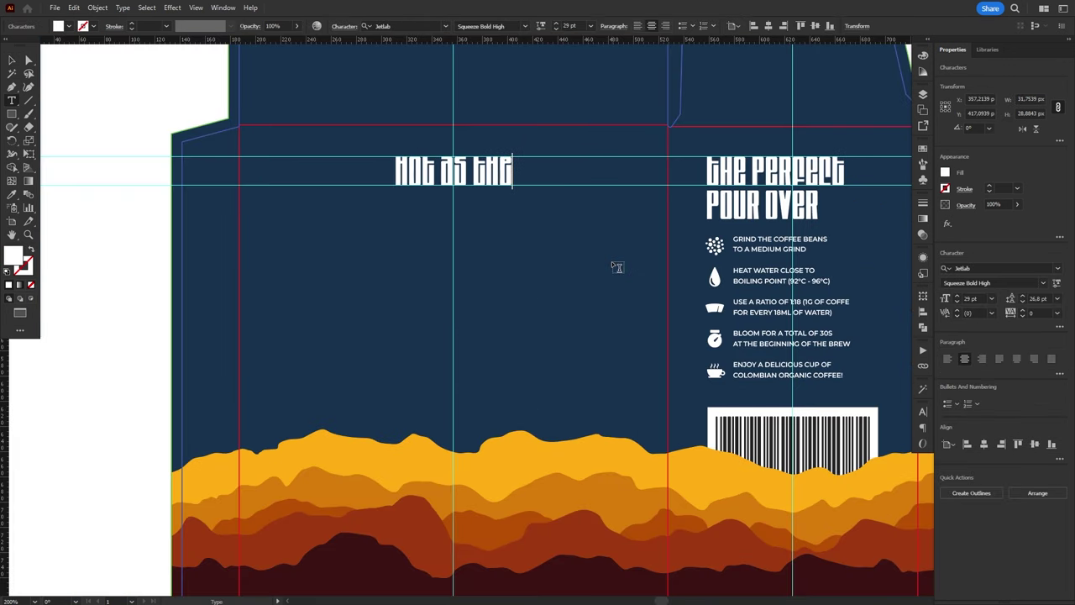
{"action": "type", "text": " SUN,"}
{"action": "key", "text": "Return"}
{"action": "type", "text": "PRECIOUS AS G"}
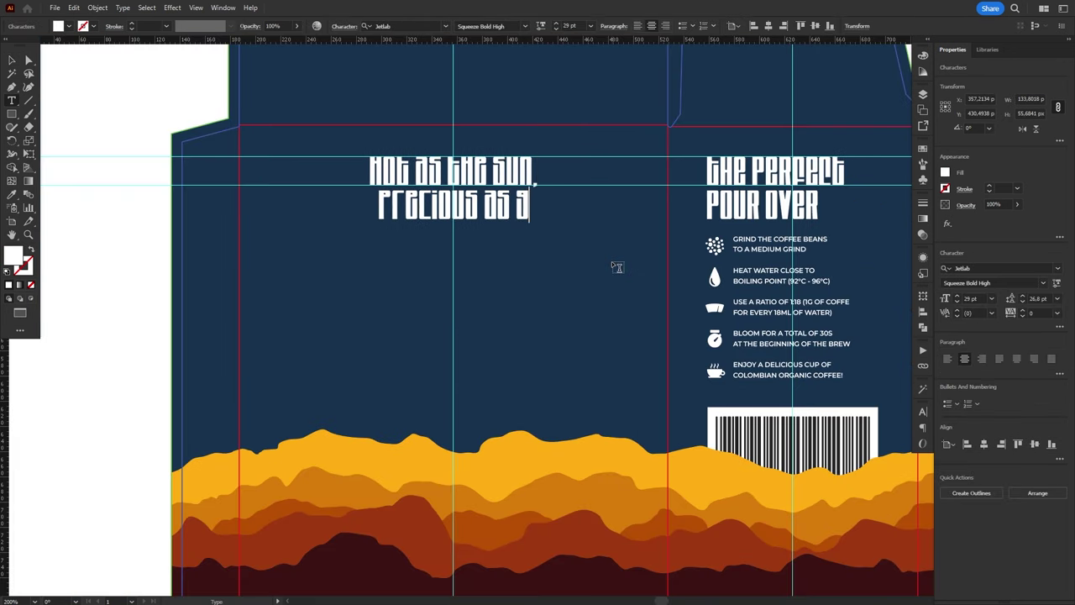
{"action": "type", "text": "OLD"}
{"action": "key", "text": "Escape"}
{"action": "key", "text": "ctrl+plus"}
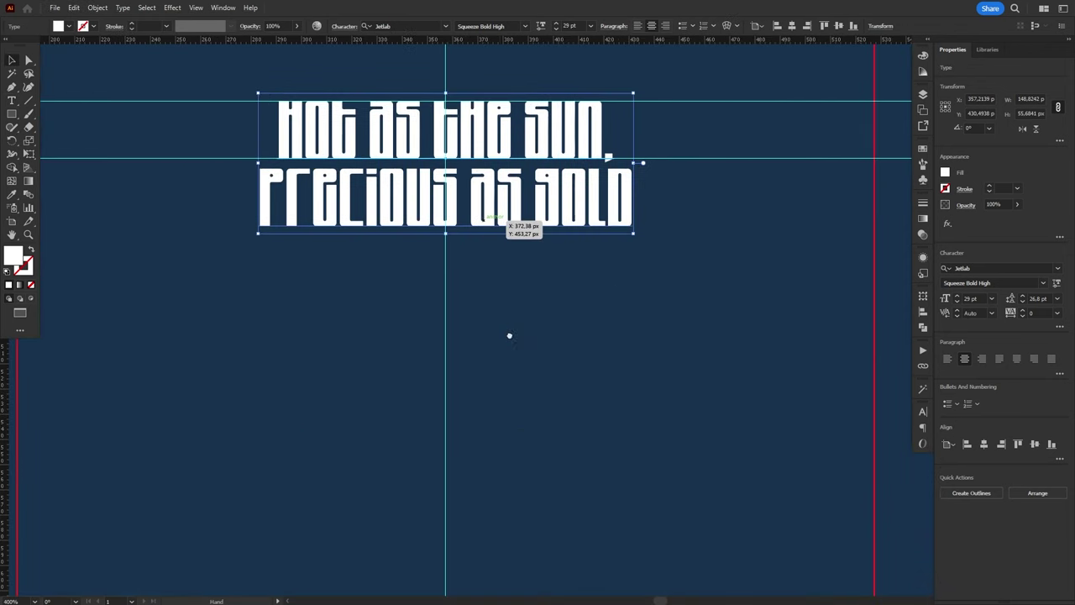
{"action": "left_click_drag", "start_coordinate": [509, 336], "coordinate": [525, 406]}
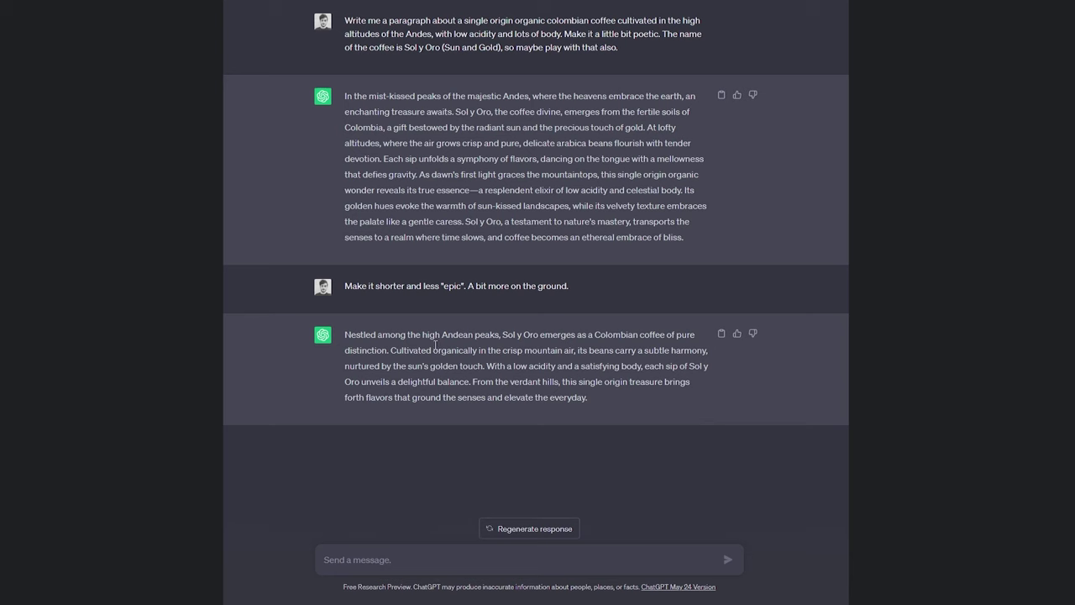
{"action": "left_click_drag", "start_coordinate": [345, 336], "coordinate": [612, 405]}
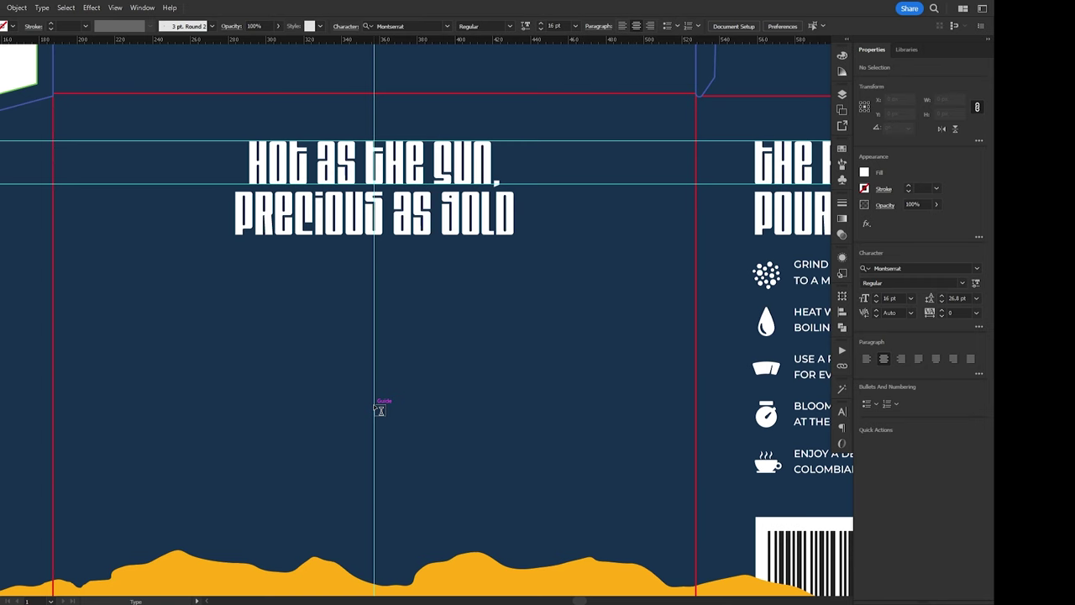
Step: Draw an area type box under the heading and paste in the Sol y Oro description
{"action": "left_click_drag", "start_coordinate": [374, 405], "coordinate": [608, 291]}
{"action": "type", "text": "Nestled among the high Andean peaks, Sol y Oro emerges as a Colombian coffee of pure distinction. Cultivated organically in the crisp mountain air, its beans carry a subtle harmony, nurtured by the sun's golden touch. With low acidity and a satisfying body, each sip of Sol y Oro unveils a delightful balance. From the verdant hills of the mountains, this single origin treasure brings forth flavors that ground the senses and elevate the everyday."}
{"action": "key", "text": "Escape"}
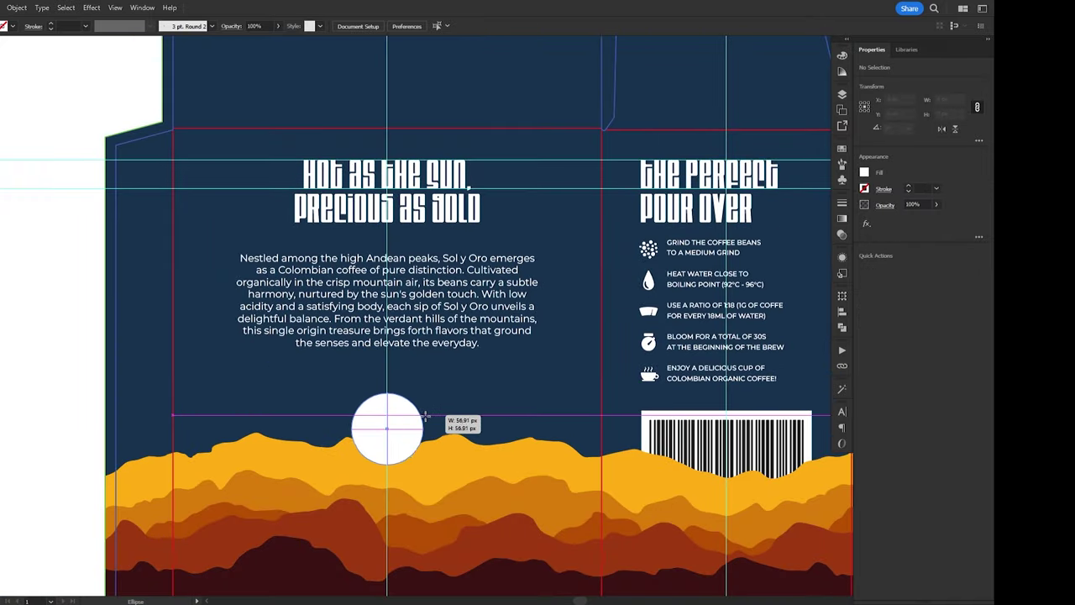
Step: Draw a circle for the sun and lower it behind the mountains
{"action": "left_click_drag", "start_coordinate": [439, 420], "coordinate": [473, 395]}
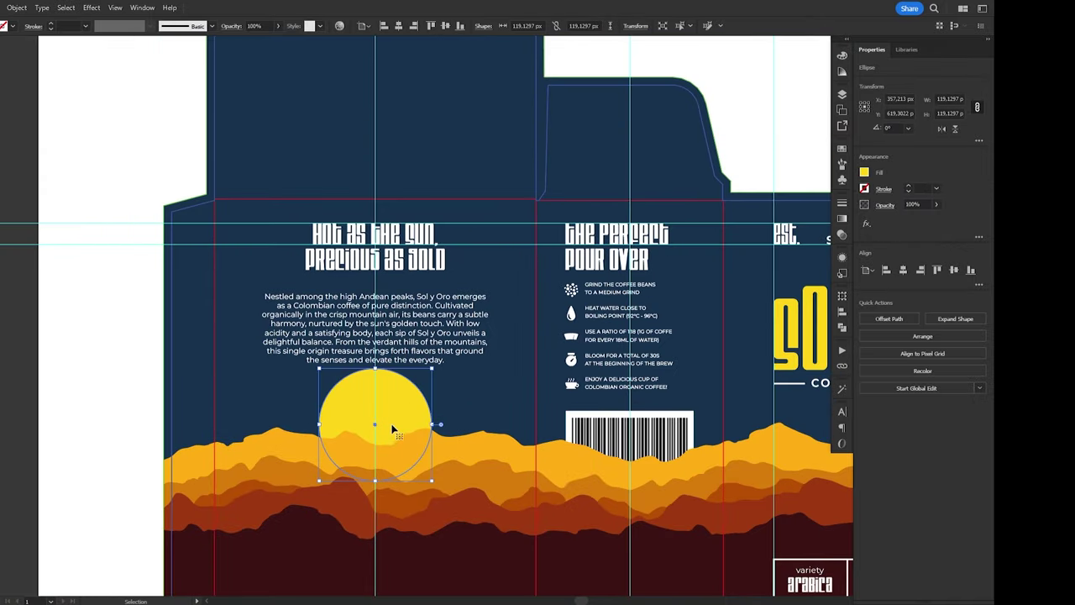
{"action": "mouse_move", "coordinate": [387, 388]}
{"action": "left_mouse_down"}
{"action": "mouse_move", "coordinate": [377, 404]}
{"action": "mouse_move", "coordinate": [388, 406]}
{"action": "left_mouse_up"}
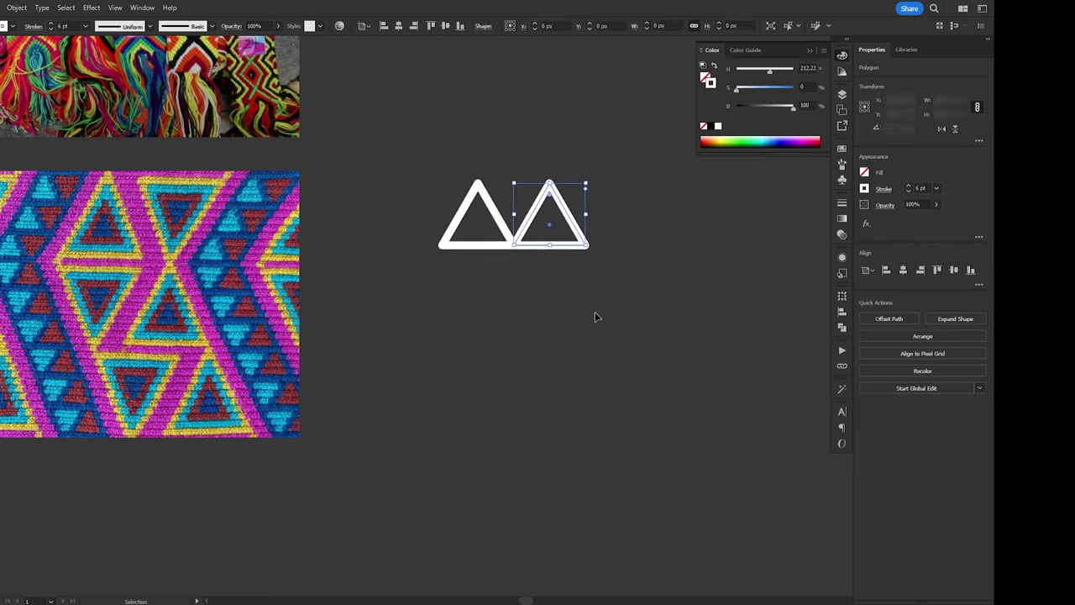
Step: Flip, stretch and line up the triangle copies around the diamond to form the pattern strip
{"action": "left_click_drag", "start_coordinate": [595, 315], "coordinate": [550, 168]}
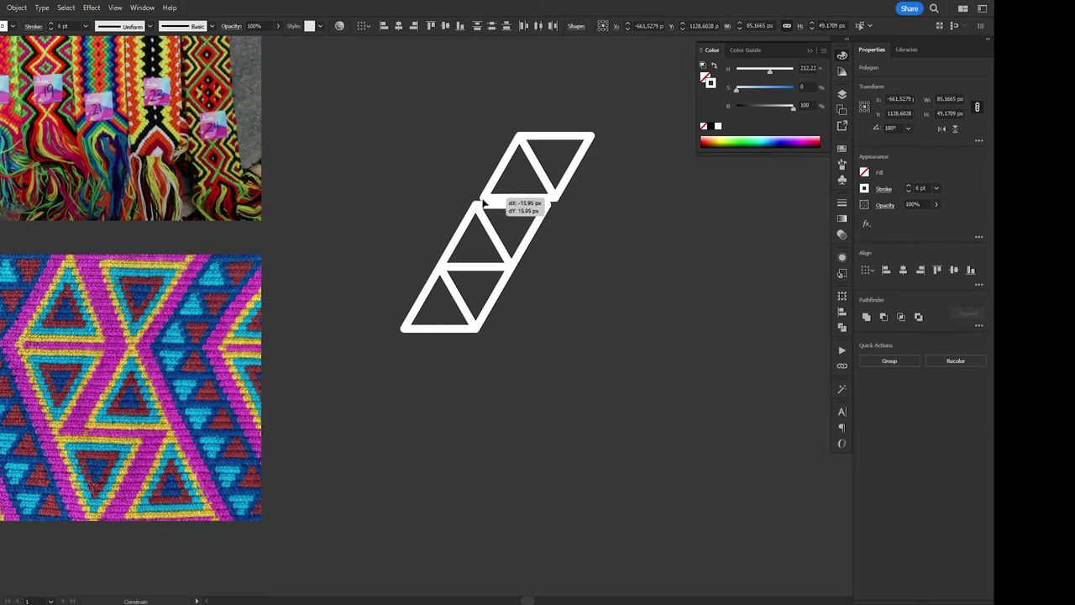
{"action": "left_click_drag", "start_coordinate": [486, 199], "coordinate": [475, 210]}
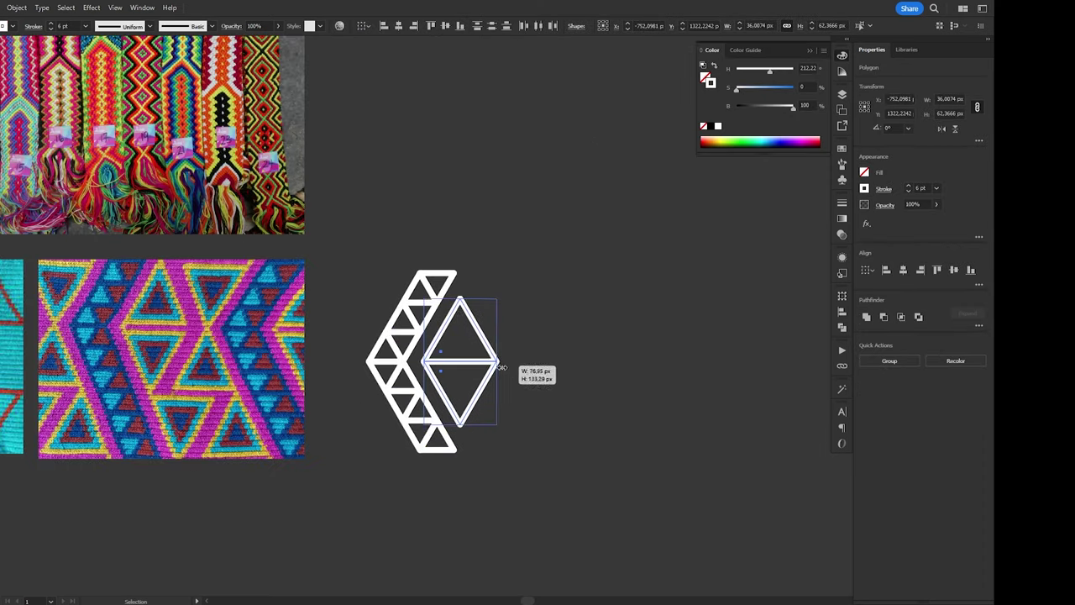
{"action": "left_click_drag", "start_coordinate": [501, 367], "coordinate": [531, 370]}
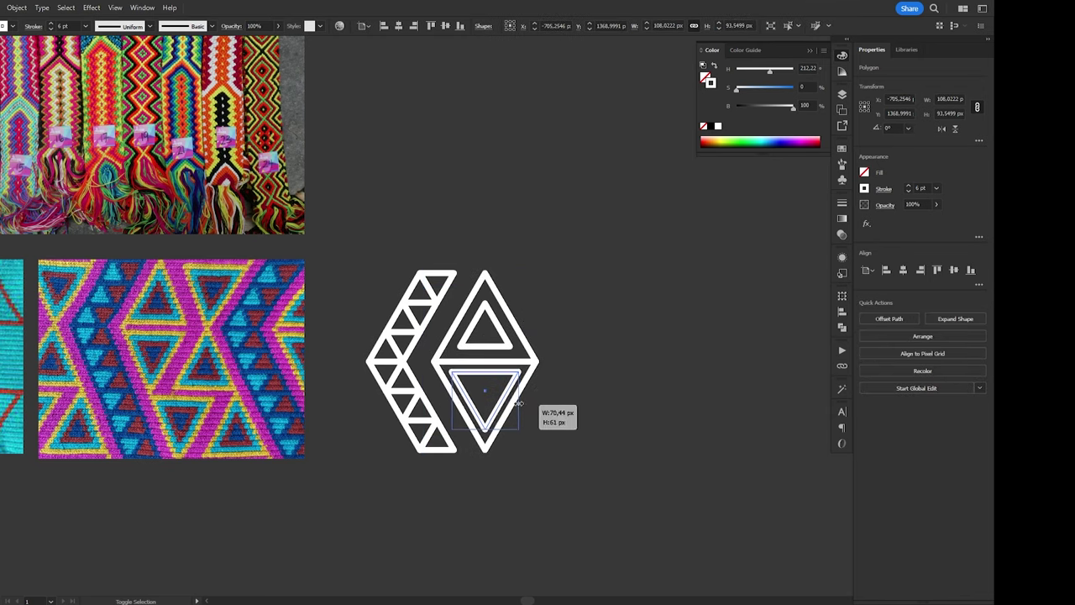
{"action": "left_click_drag", "start_coordinate": [516, 407], "coordinate": [514, 412]}
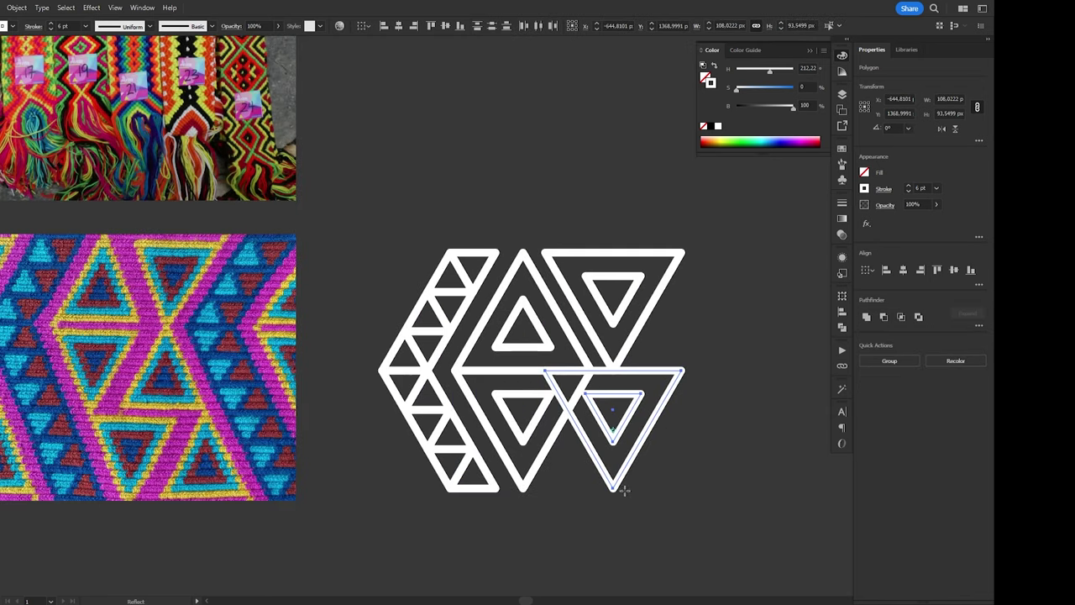
{"action": "left_click_drag", "start_coordinate": [619, 488], "coordinate": [616, 385]}
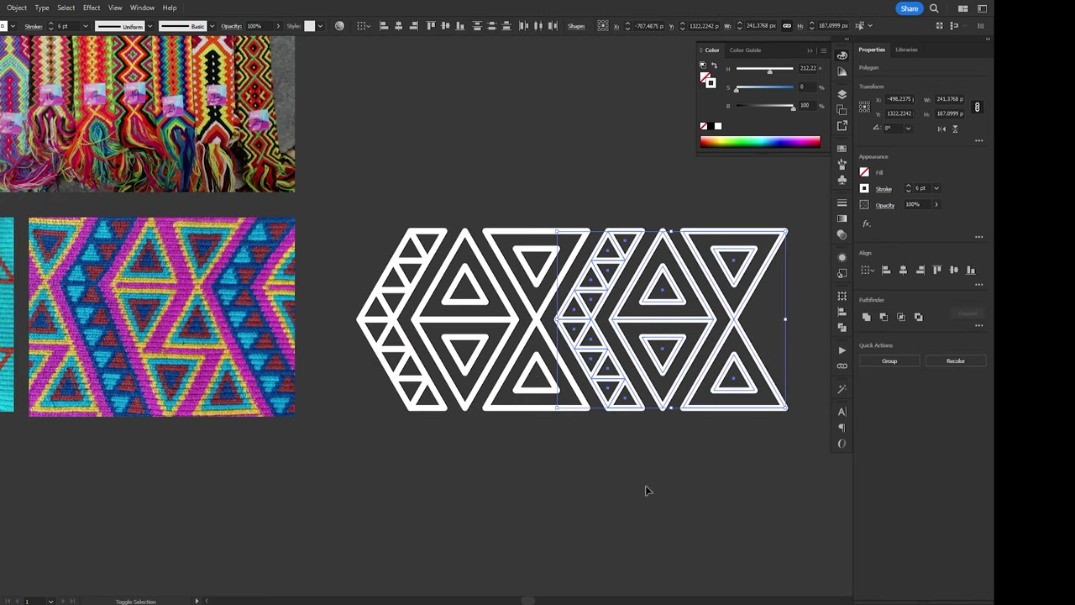
{"action": "left_click", "coordinate": [619, 471]}
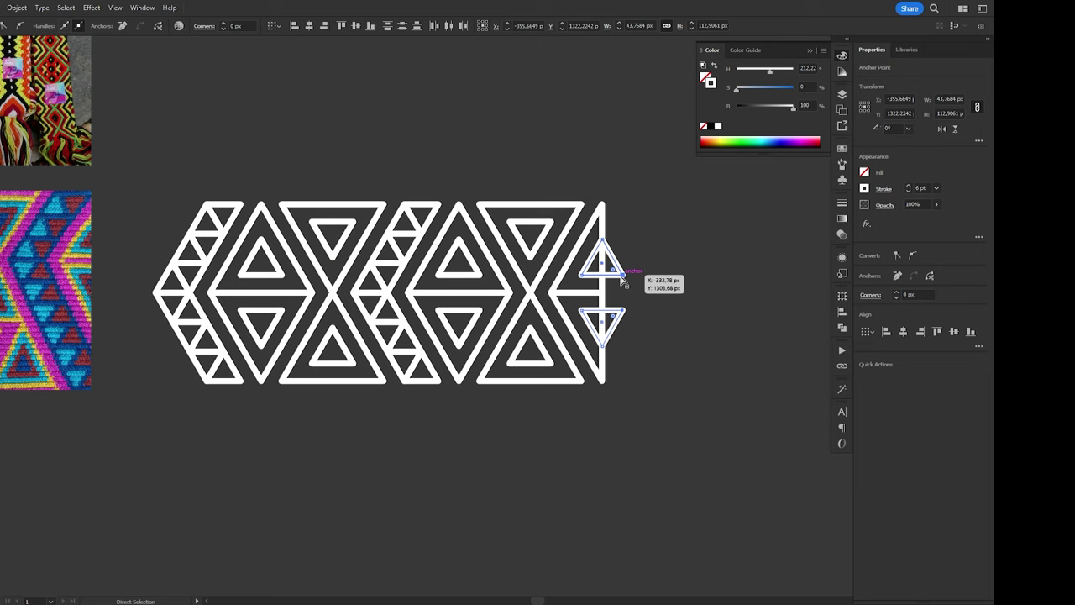
{"action": "left_click_drag", "start_coordinate": [621, 276], "coordinate": [603, 277]}
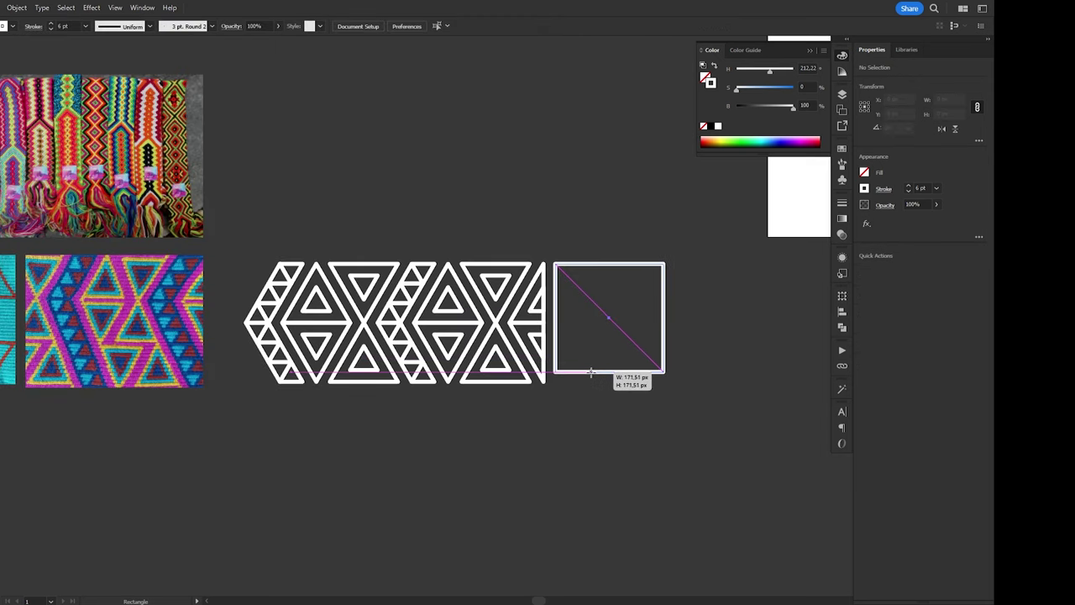
Step: Build a square corner tile with an inner diamond and position the border tiles around the panel
{"action": "left_click_drag", "start_coordinate": [610, 377], "coordinate": [629, 383]}
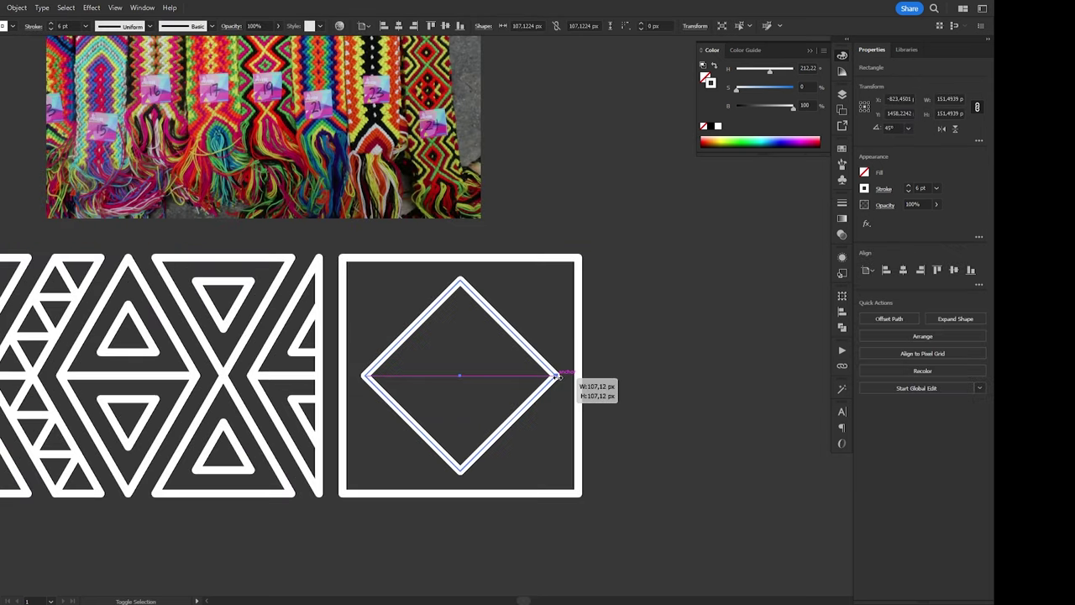
{"action": "left_click_drag", "start_coordinate": [596, 389], "coordinate": [506, 373]}
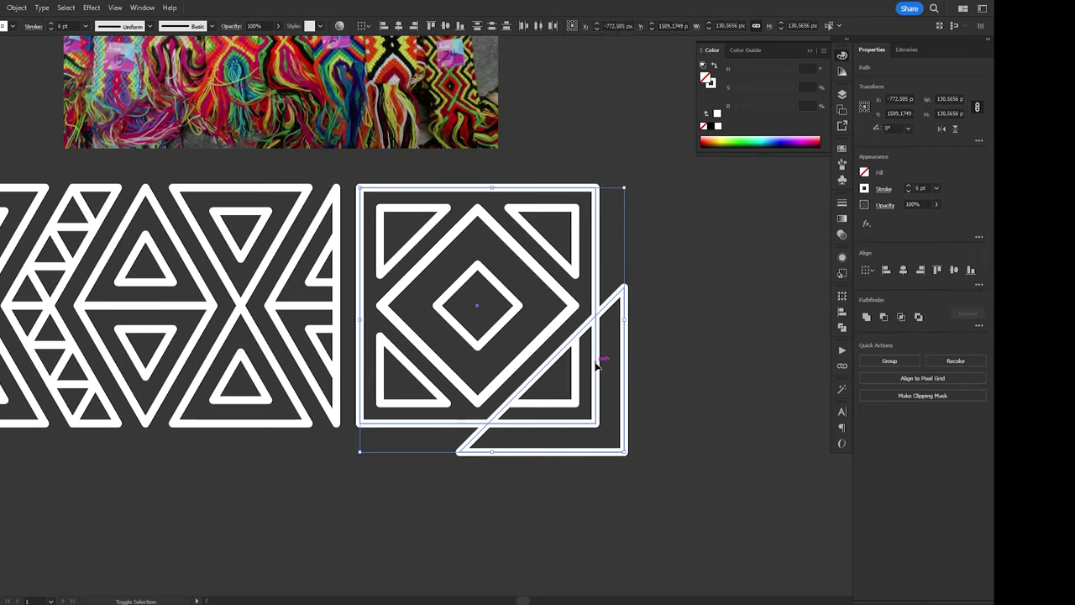
{"action": "left_click_drag", "start_coordinate": [604, 394], "coordinate": [581, 370]}
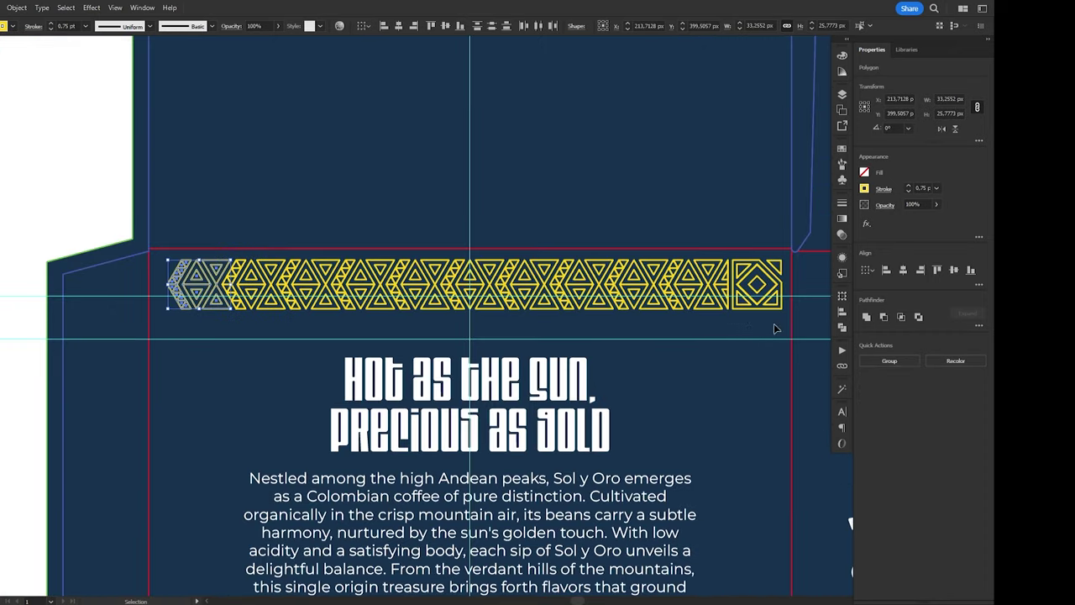
{"action": "left_click_drag", "start_coordinate": [168, 288], "coordinate": [777, 294]}
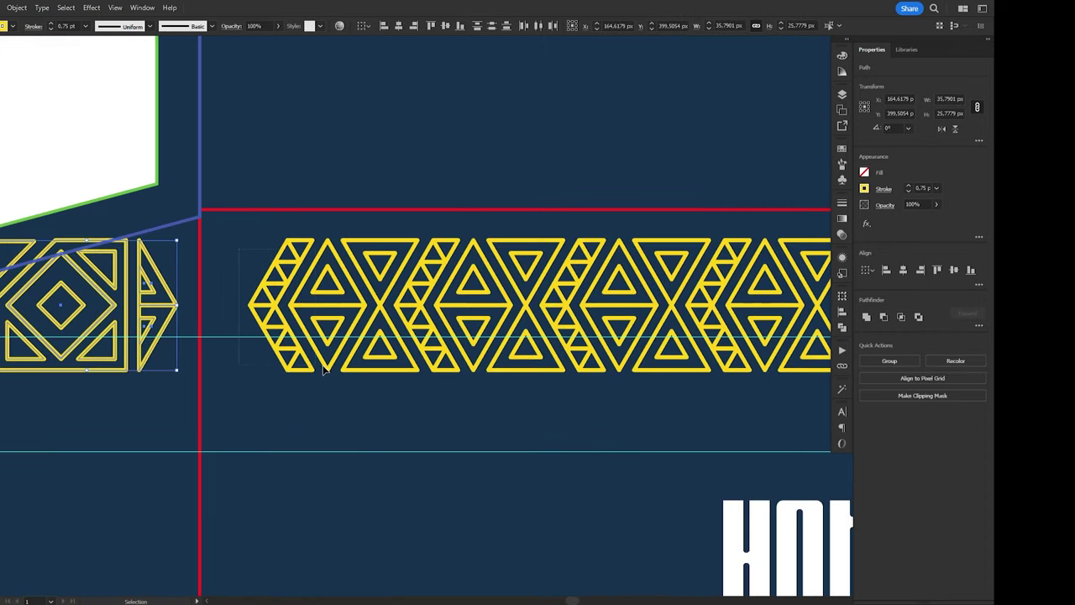
{"action": "left_click_drag", "start_coordinate": [235, 311], "coordinate": [403, 312]}
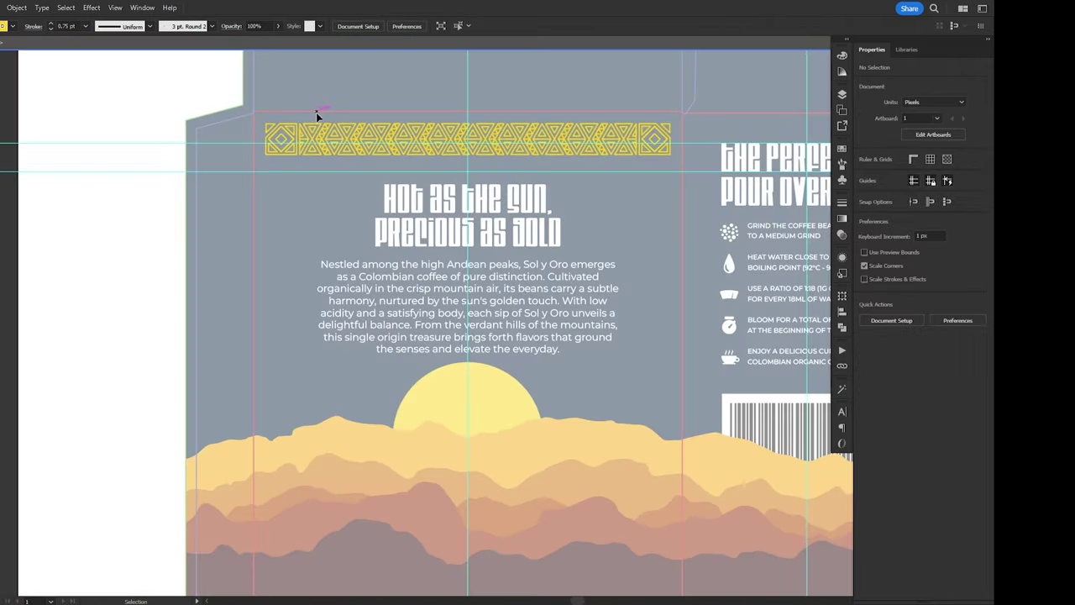
{"action": "left_click_drag", "start_coordinate": [533, 218], "coordinate": [534, 219]}
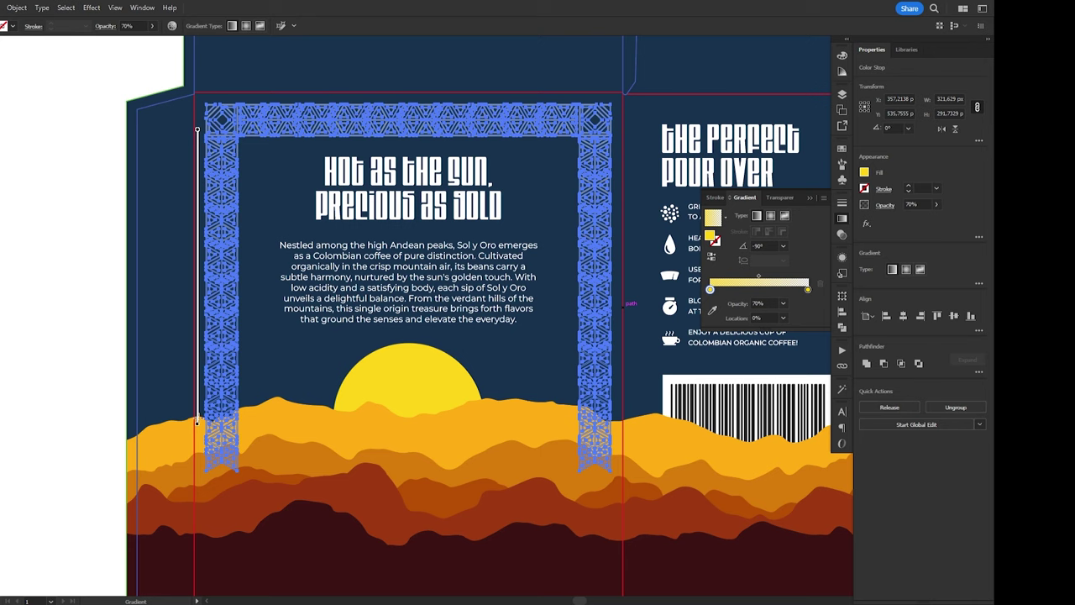
{"action": "left_click", "coordinate": [157, 311]}
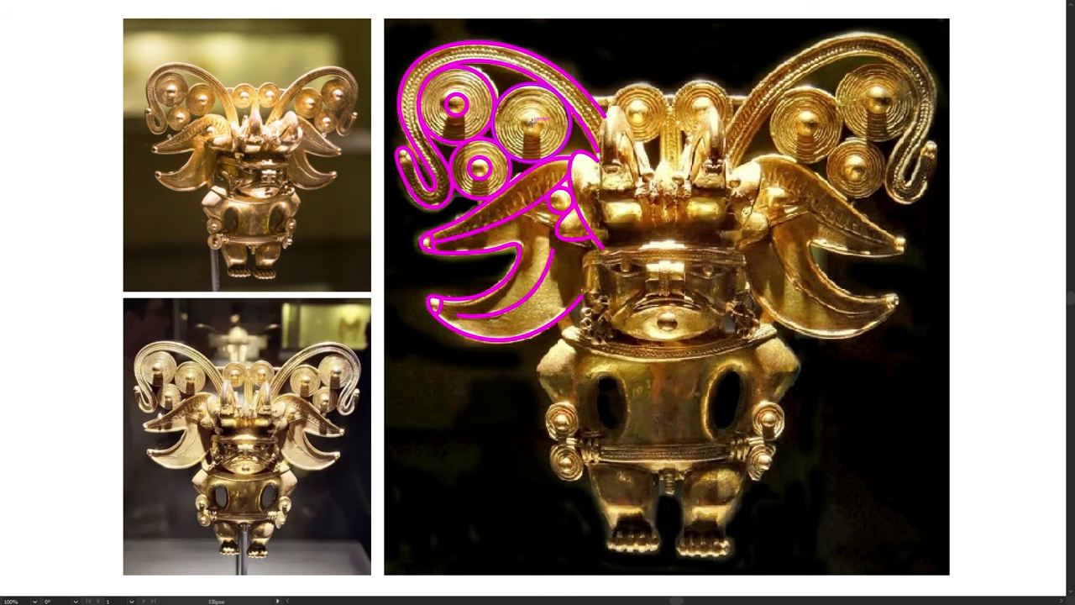
Step: Trace the statue's spirals and face with magenta circles and ellipses
{"action": "left_click_drag", "start_coordinate": [531, 122], "coordinate": [543, 110]}
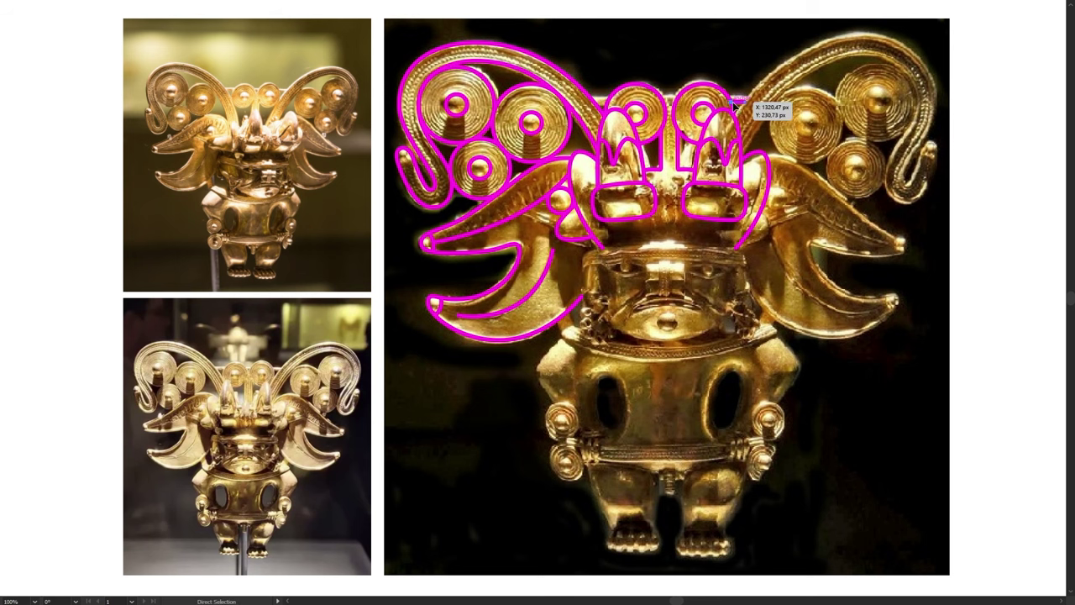
{"action": "left_click_drag", "start_coordinate": [739, 101], "coordinate": [593, 101]}
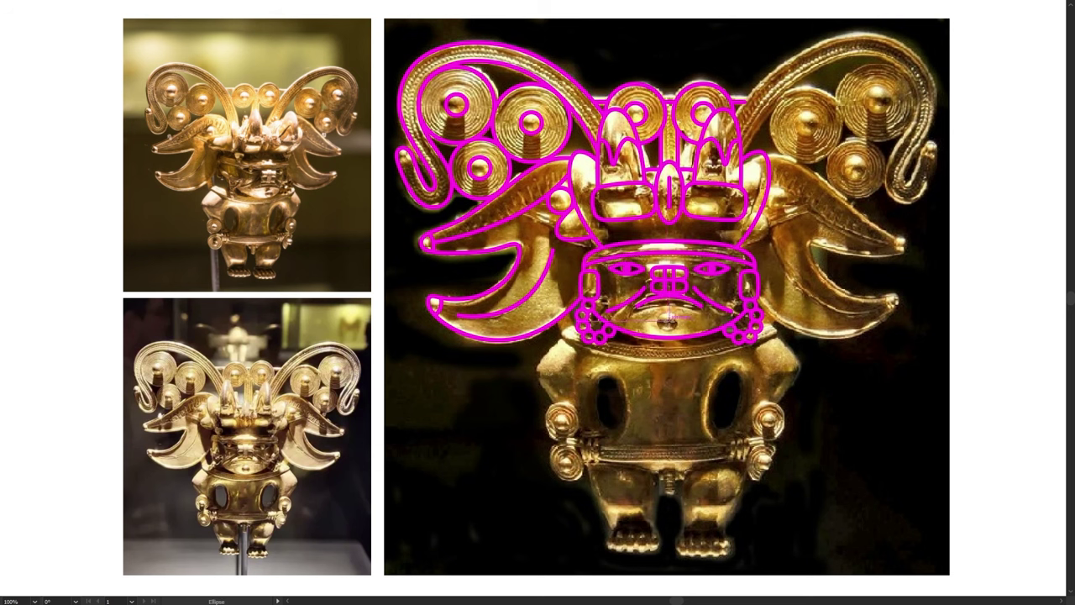
{"action": "left_click_drag", "start_coordinate": [669, 318], "coordinate": [689, 320]}
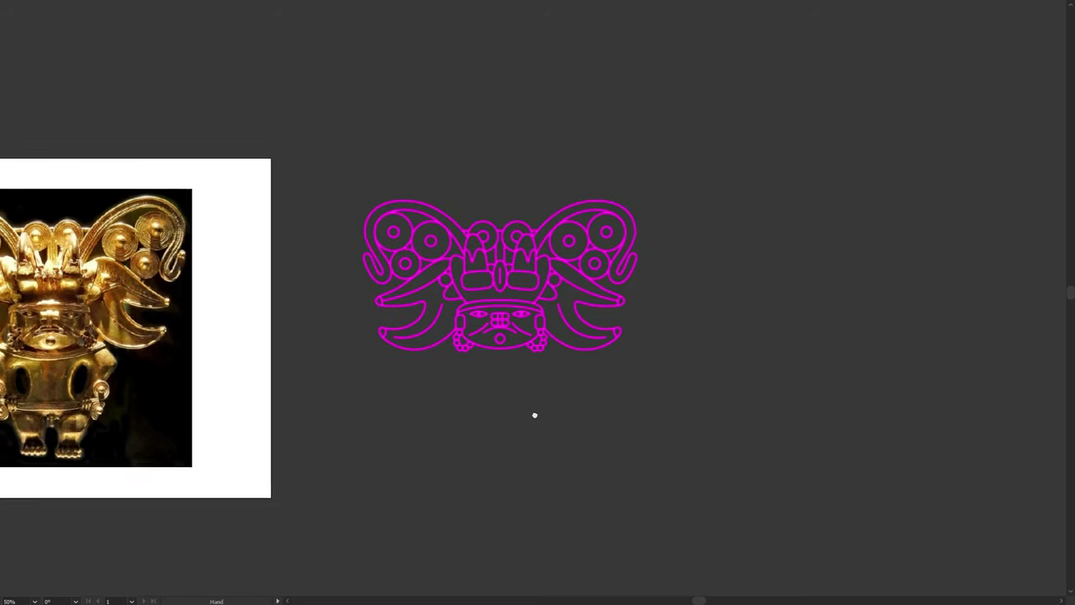
Step: Bring the workspace panels back and move the statue line art over the box dieline
{"action": "scroll", "coordinate": [532, 415], "scroll_direction": "up", "scroll_amount": 2}
{"action": "scroll", "coordinate": [494, 410], "scroll_direction": "up", "scroll_amount": 2}
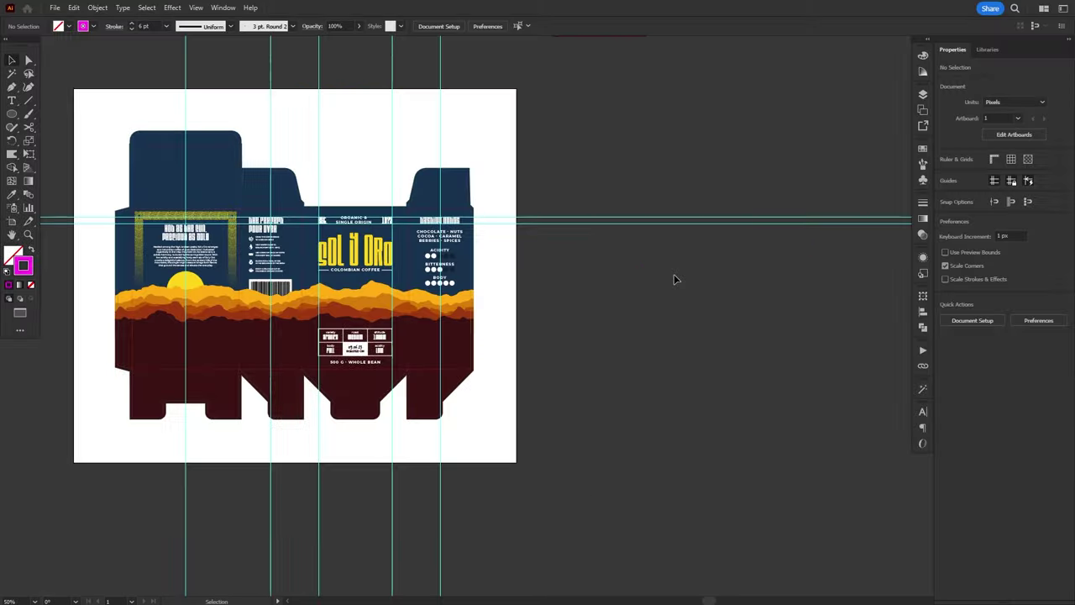
{"action": "key", "text": "ctrl+v"}
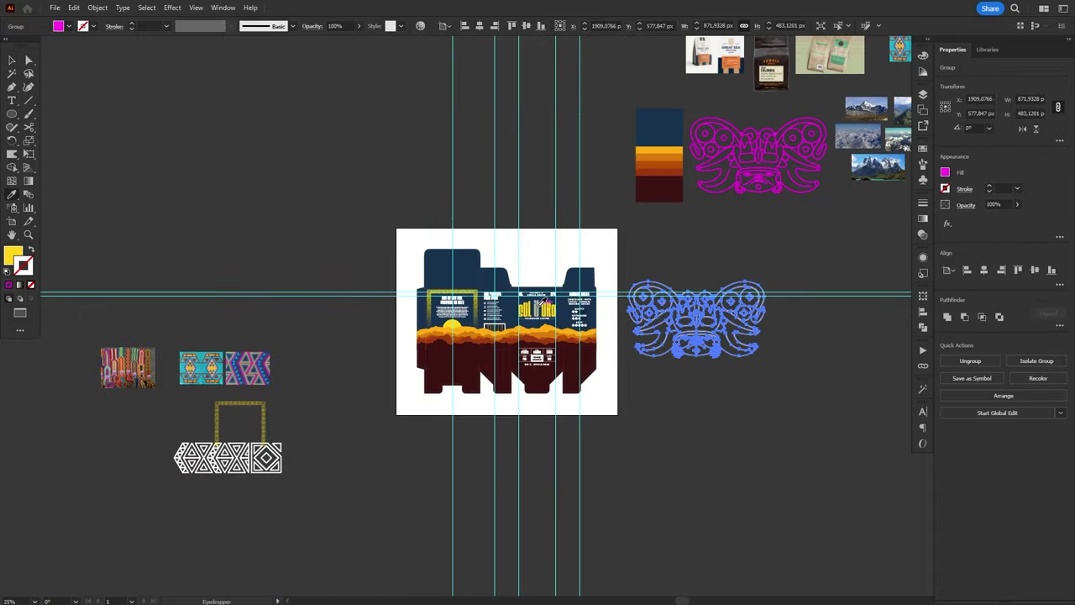
{"action": "left_click", "coordinate": [698, 403]}
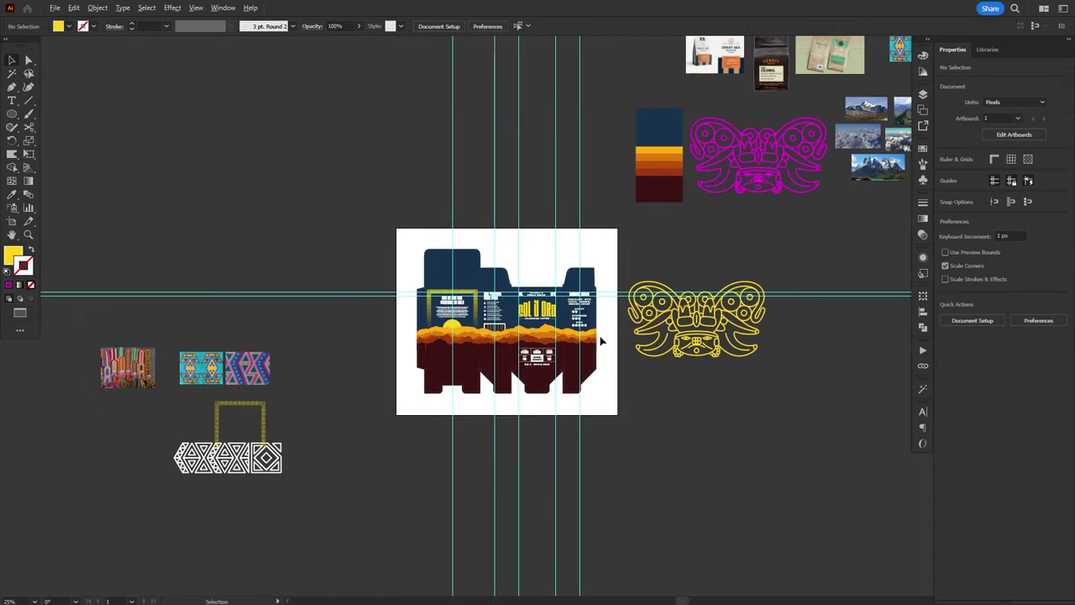
{"action": "scroll", "coordinate": [600, 344], "scroll_direction": "up", "scroll_amount": 3}
{"action": "left_click_drag", "start_coordinate": [806, 277], "coordinate": [426, 277]}
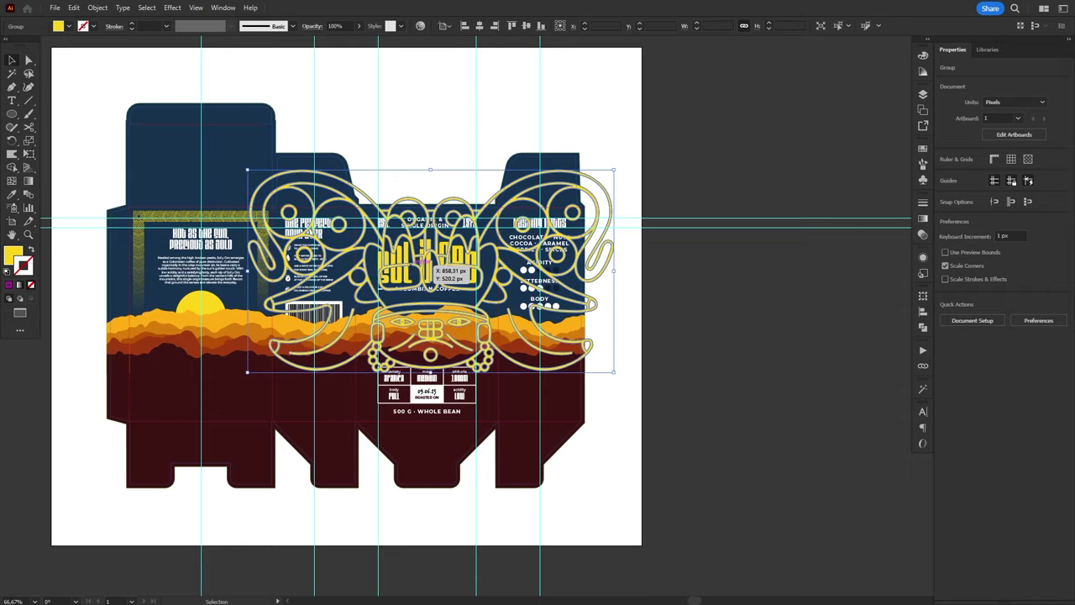
Step: Set the statue artwork to 5% opacity and shrink it to fit the front panel
{"action": "left_click", "coordinate": [999, 205]}
{"action": "type", "text": "5"}
{"action": "key", "text": "Return"}
{"action": "key", "text": "ctrl+1"}
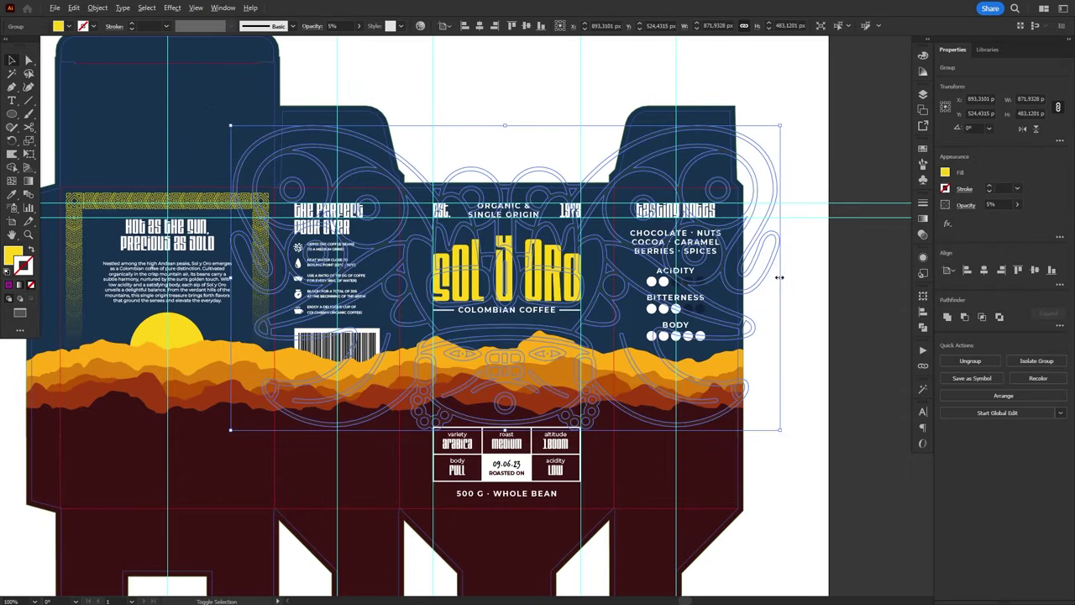
{"action": "left_click_drag", "start_coordinate": [790, 284], "coordinate": [660, 281]}
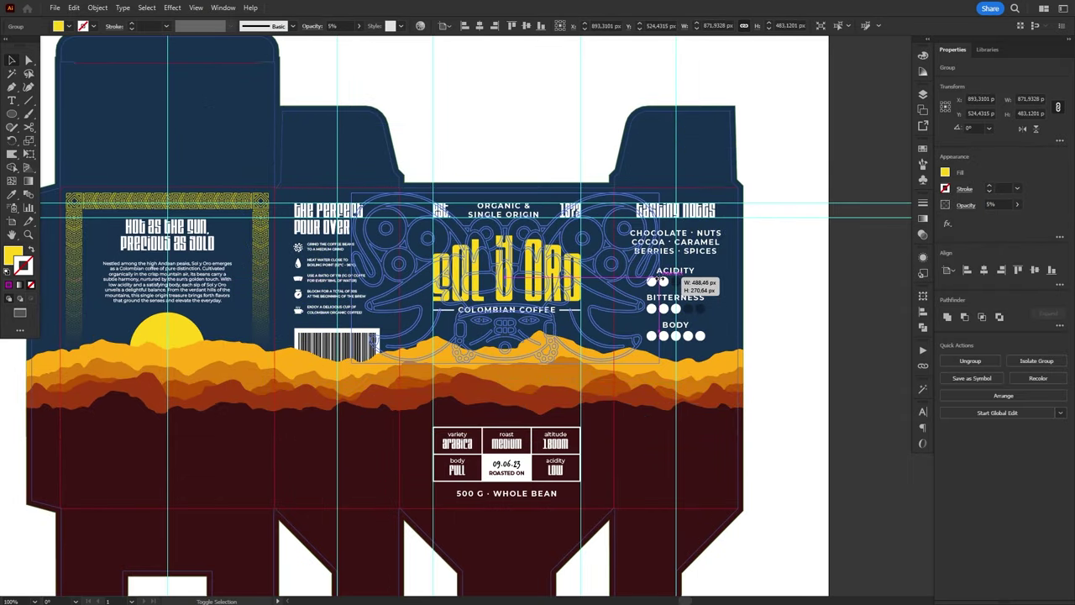
{"action": "left_click", "coordinate": [877, 219]}
{"action": "key", "text": "ctrl+equal"}
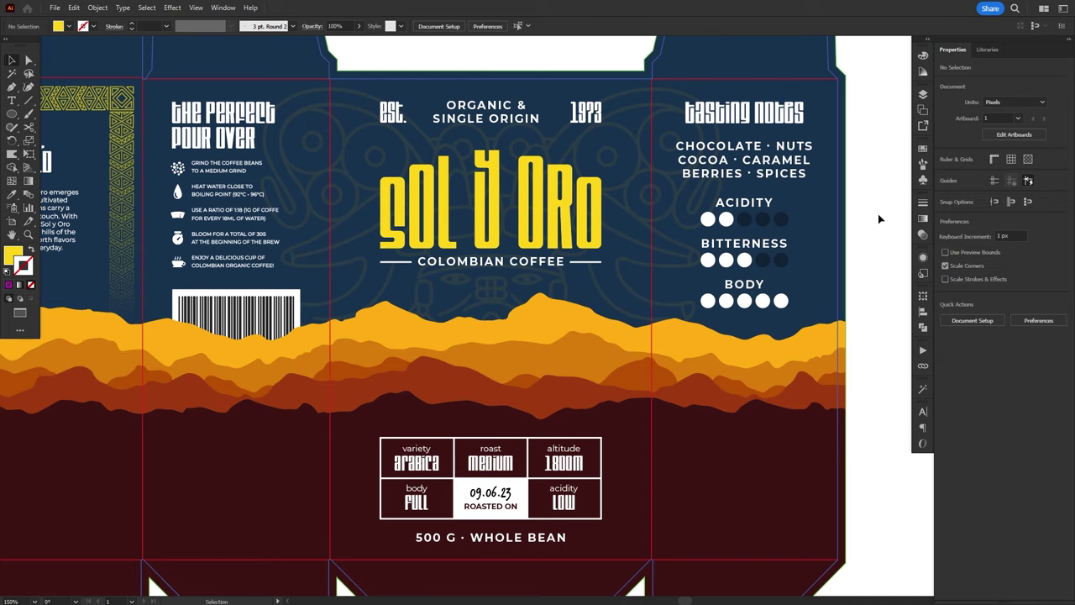
{"action": "key", "text": "ctrl+0"}
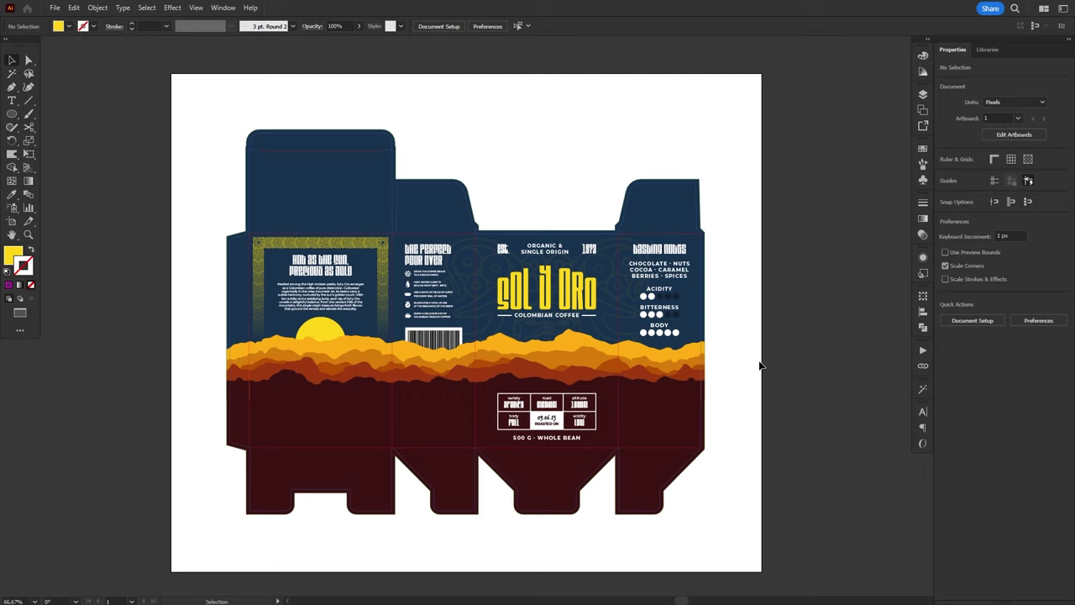
Step: Recolour the box's top tab with the yellow sampled from the flap artwork
{"action": "scroll", "coordinate": [445, 283], "scroll_direction": "up", "scroll_amount": 3}
{"action": "left_click", "coordinate": [445, 283]}
{"action": "key", "text": "i"}
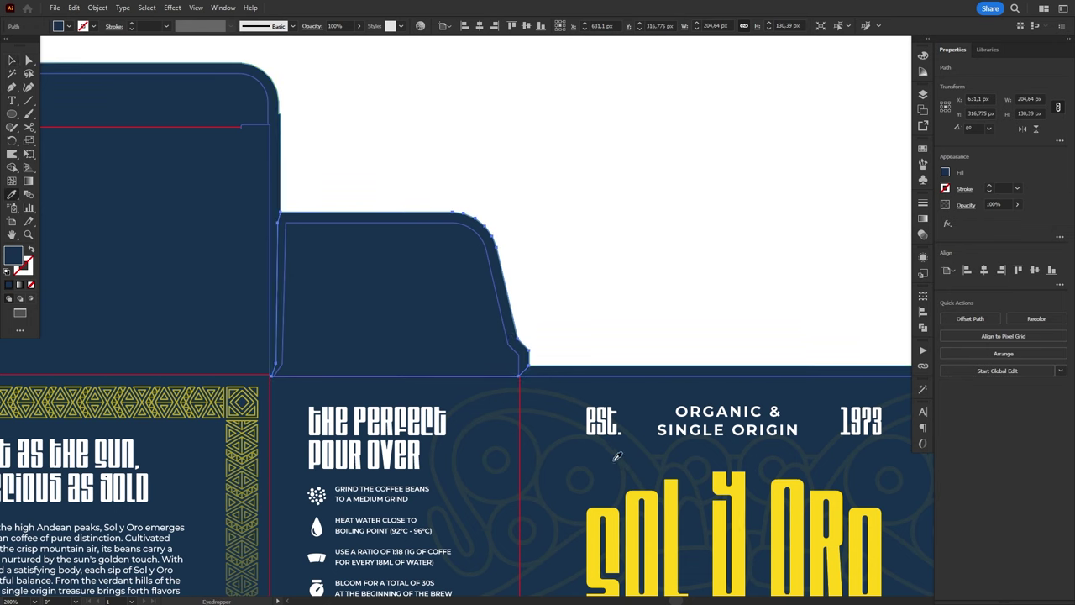
{"action": "left_click", "coordinate": [656, 495]}
Step: Draw a sun circle in the middle of the tab with a yellow outline instead of a fill
{"action": "key", "text": "ctrl+equal"}
{"action": "key", "text": "l"}
{"action": "left_click_drag", "start_coordinate": [383, 255], "coordinate": [446, 194]}
{"action": "key", "text": "shift+x"}
{"action": "key", "text": "v"}
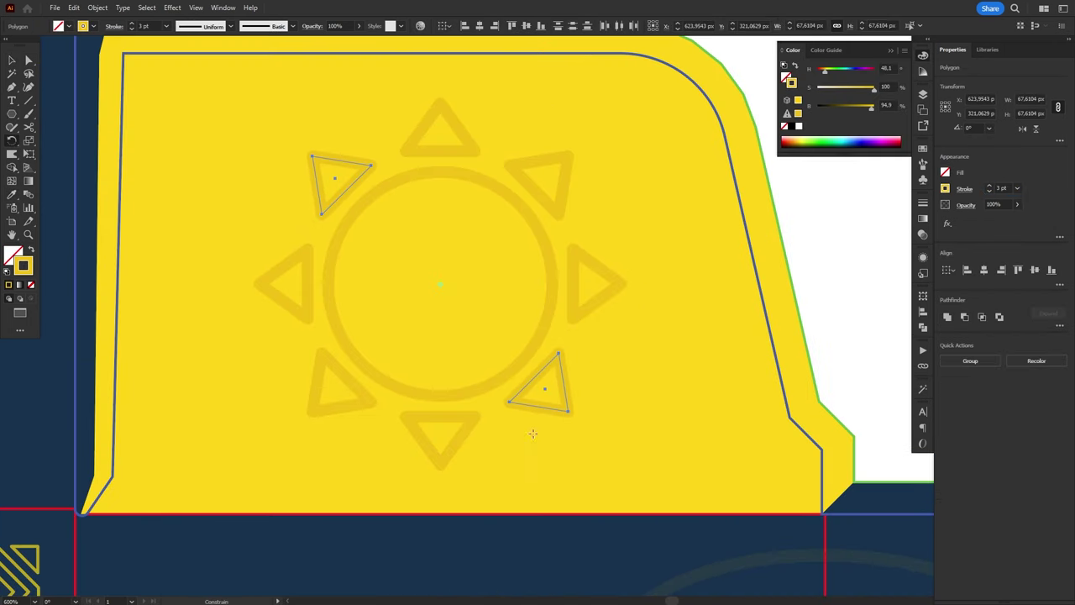
{"action": "left_click", "coordinate": [532, 430]}
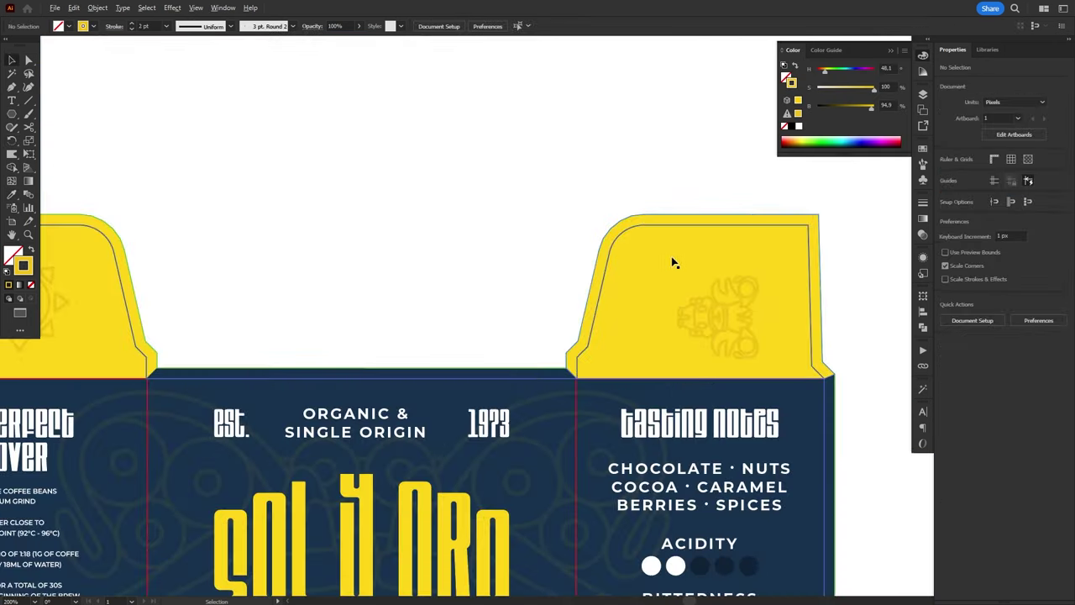
Step: Nudge the faint emblem on the right tab up-left, then fill the top-left flap's rounded top yellow
{"action": "left_click_drag", "start_coordinate": [737, 318], "coordinate": [728, 306]}
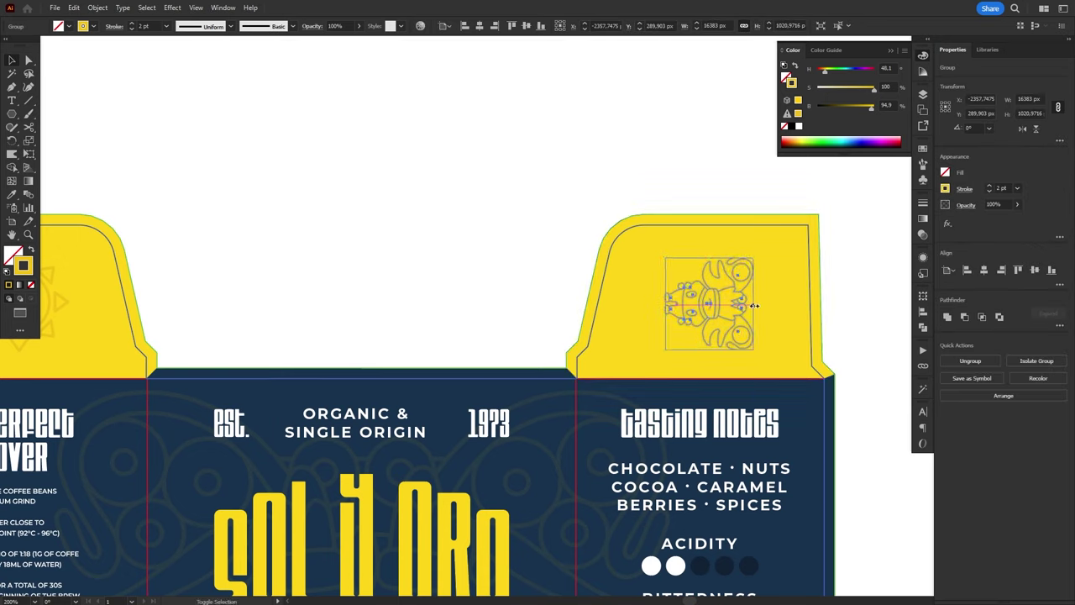
{"action": "left_click", "coordinate": [688, 176]}
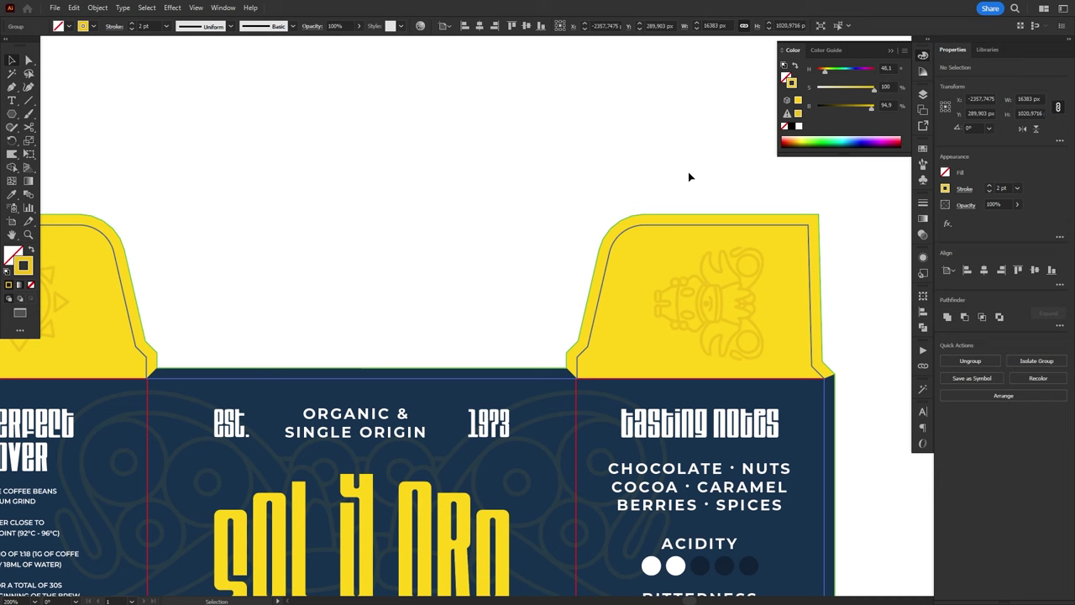
{"action": "key", "text": "ctrl+1"}
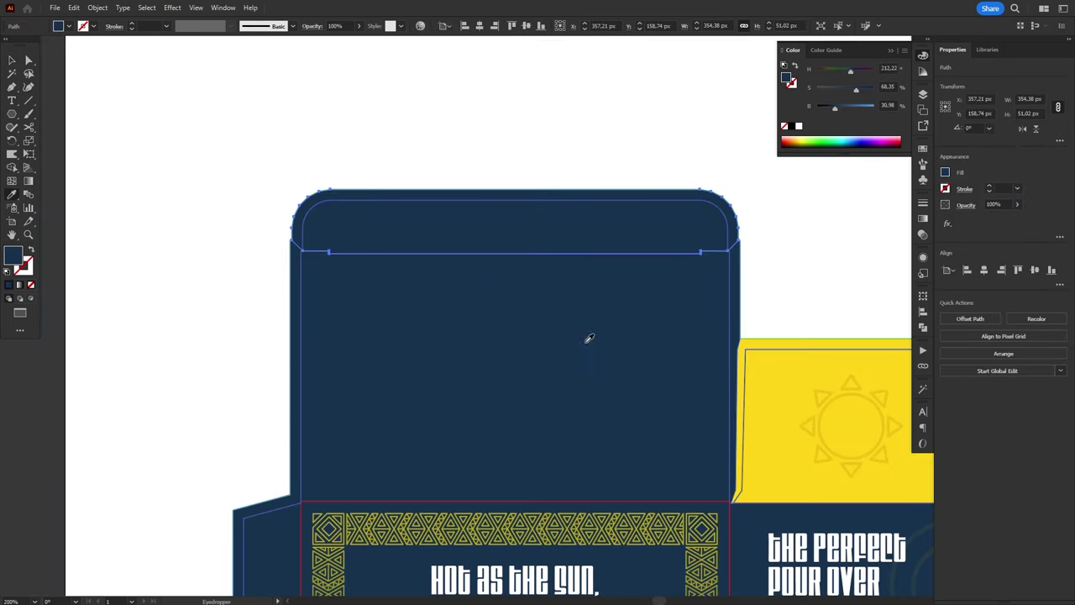
{"action": "left_click", "coordinate": [787, 372]}
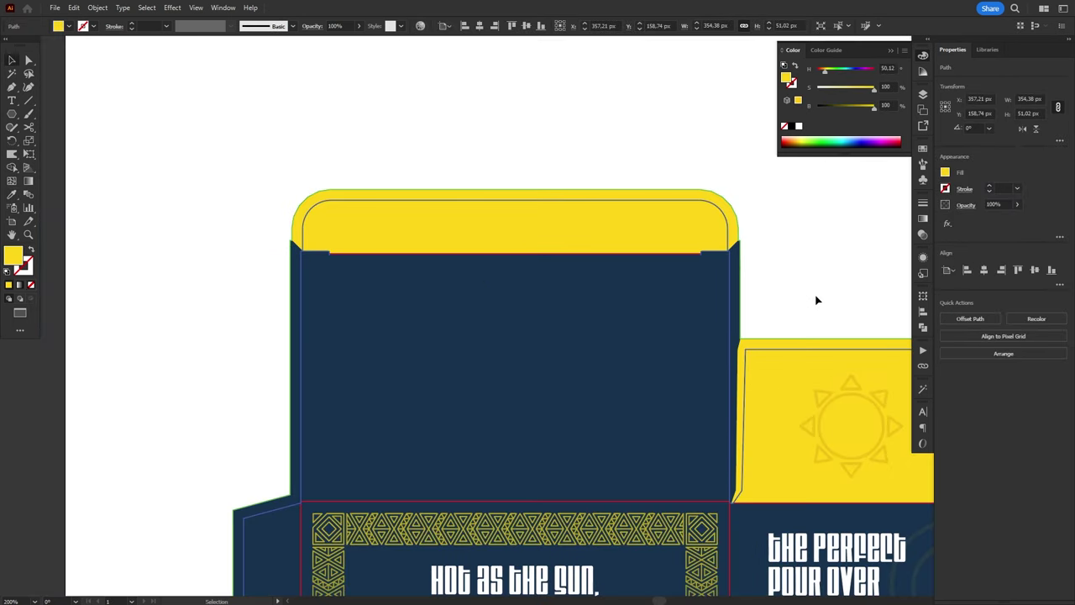
Step: Shrink the statue pattern group and centre it on the lower front panel
{"action": "key", "text": "ctrl+0"}
{"action": "scroll", "coordinate": [411, 429], "scroll_direction": "up", "scroll_amount": 5}
{"action": "left_click", "coordinate": [411, 429]}
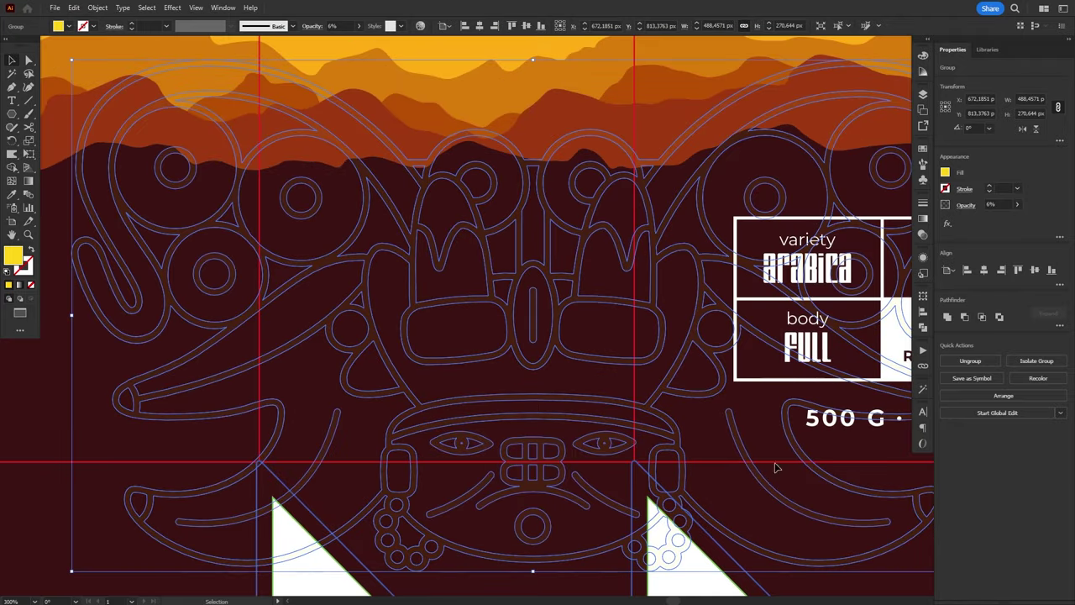
{"action": "left_click_drag", "start_coordinate": [533, 575], "coordinate": [555, 408]}
{"action": "left_click_drag", "start_coordinate": [512, 362], "coordinate": [458, 355]}
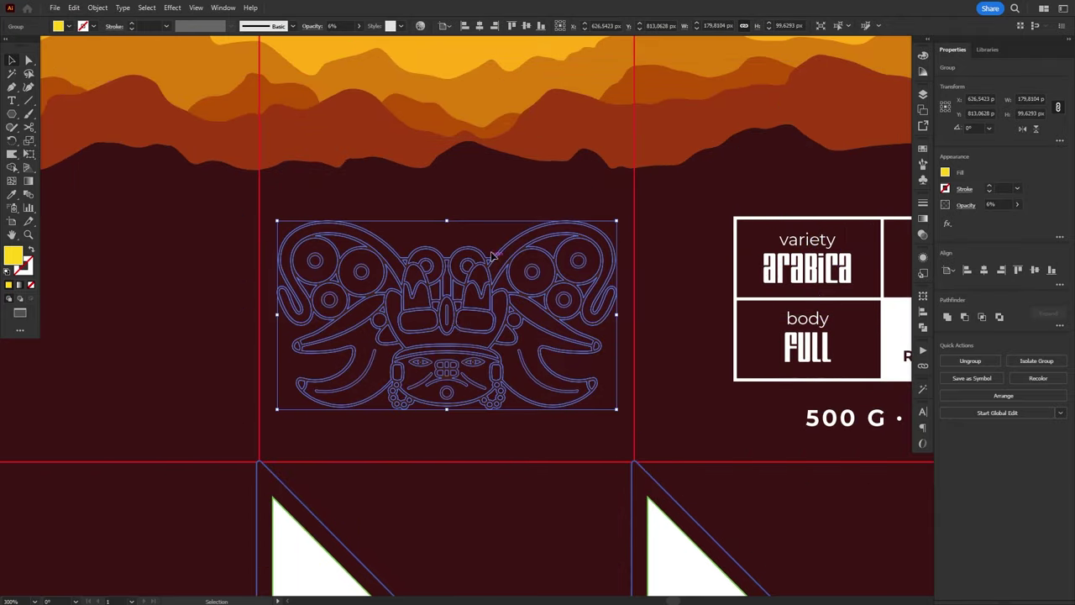
Step: Give the statue pattern the sampled maroon, darken it to B 32, and shrink it further
{"action": "key", "text": "i"}
{"action": "left_click", "coordinate": [504, 201]}
{"action": "left_click", "coordinate": [923, 56]}
{"action": "left_click_drag", "start_coordinate": [839, 110], "coordinate": [835, 112]}
{"action": "key", "text": "v"}
{"action": "left_click_drag", "start_coordinate": [618, 317], "coordinate": [590, 318]}
Step: Alt-drag a copy of the faint statue pattern onto the neighbouring lower panel
{"action": "key", "text": "ctrl+minus"}
{"action": "key", "text": "ctrl+minus"}
{"action": "key", "text": "ctrl+minus"}
{"action": "key", "text": "ctrl+minus"}
{"action": "left_click_drag", "start_coordinate": [186, 292], "coordinate": [488, 294]}
{"action": "key", "text": "ctrl+plus"}
{"action": "key", "text": "ctrl+plus"}
{"action": "key", "text": "ctrl+plus"}
{"action": "key", "text": "ctrl+plus"}
{"action": "key", "text": "ctrl+plus"}
{"action": "key", "text": "ctrl+plus"}
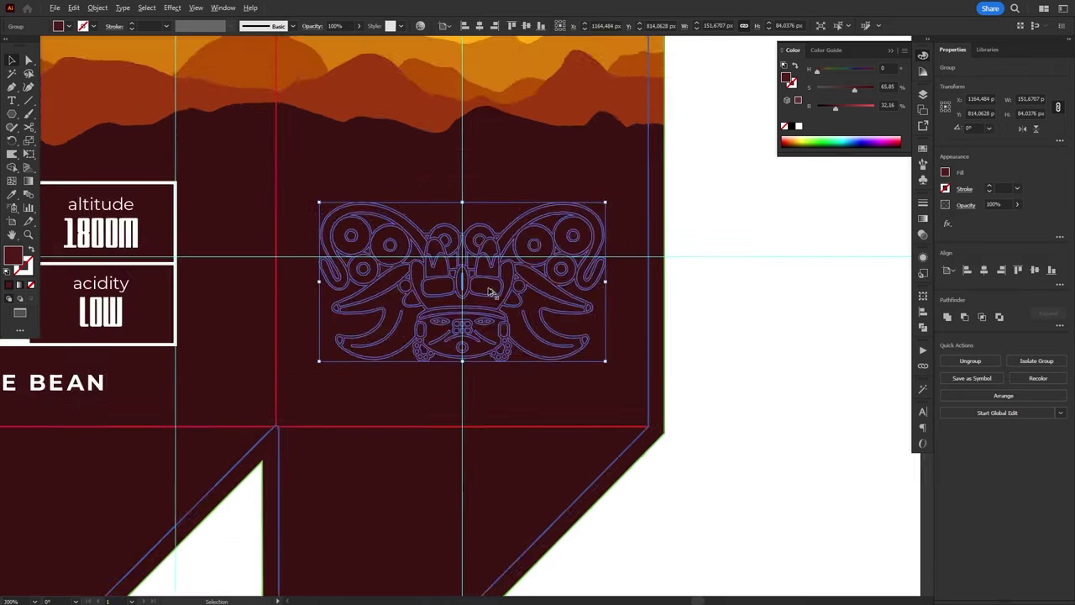
{"action": "key", "text": "ctrl+minus"}
{"action": "key", "text": "ctrl+minus"}
{"action": "key", "text": "ctrl+shift+a"}
{"action": "key", "text": "ctrl+minus"}
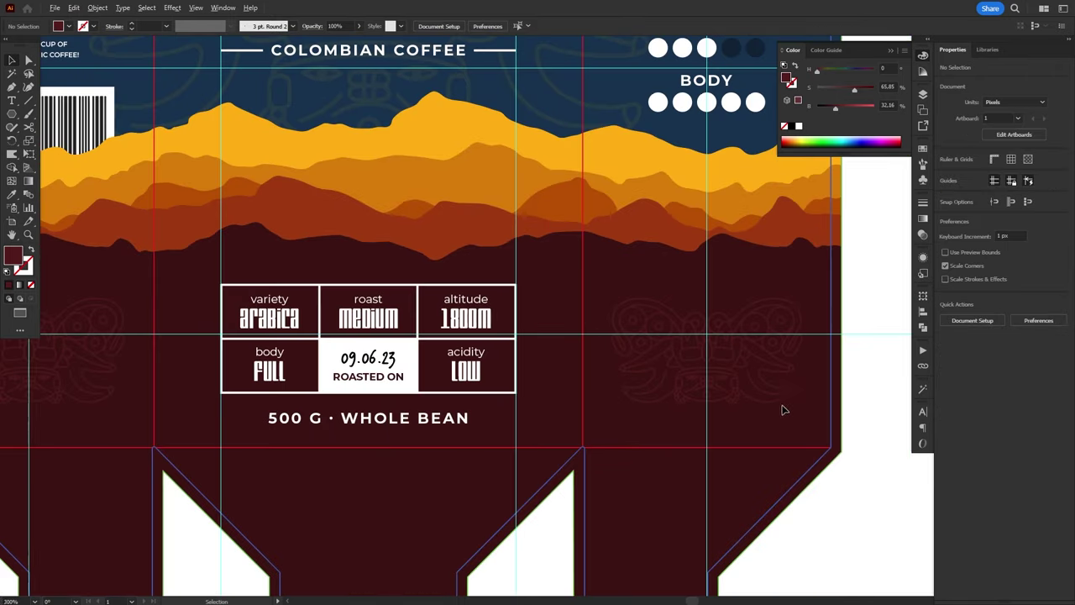
{"action": "scroll", "coordinate": [583, 463], "scroll_direction": "left", "scroll_amount": 5}
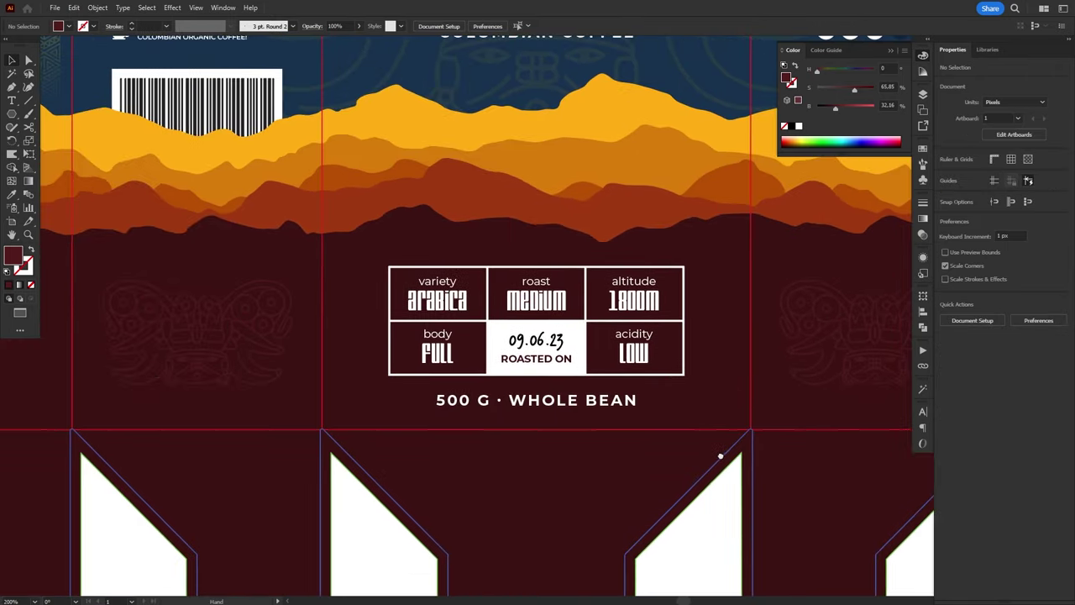
{"action": "scroll", "coordinate": [716, 456], "scroll_direction": "down", "scroll_amount": 1}
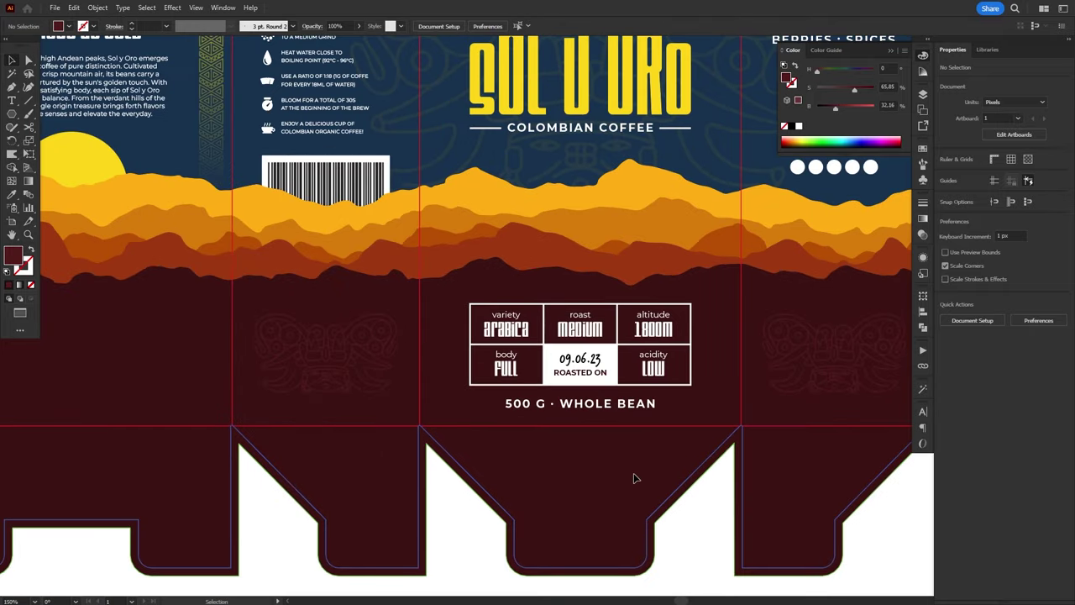
{"action": "key", "text": "ctrl+0"}
Step: Drop the COLOMBIAN COFFEE line, then centre and resize the left panel's Sol y Oro title
{"action": "left_click", "coordinate": [276, 391]}
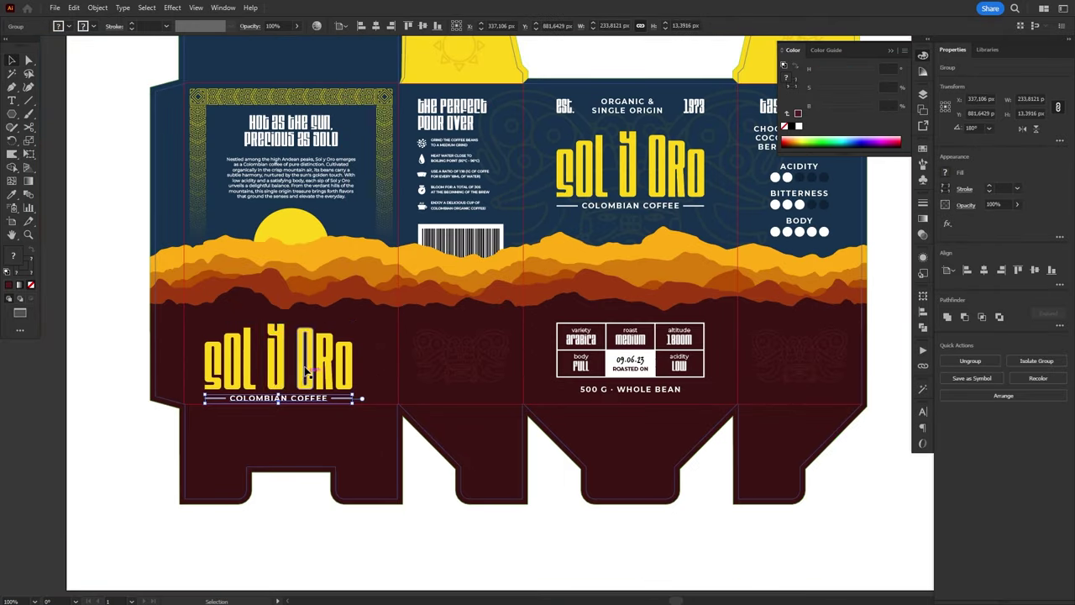
{"action": "key", "text": "Delete"}
{"action": "key", "text": "ctrl+plus"}
{"action": "key", "text": "ctrl+plus"}
{"action": "left_click_drag", "start_coordinate": [277, 352], "coordinate": [296, 353]}
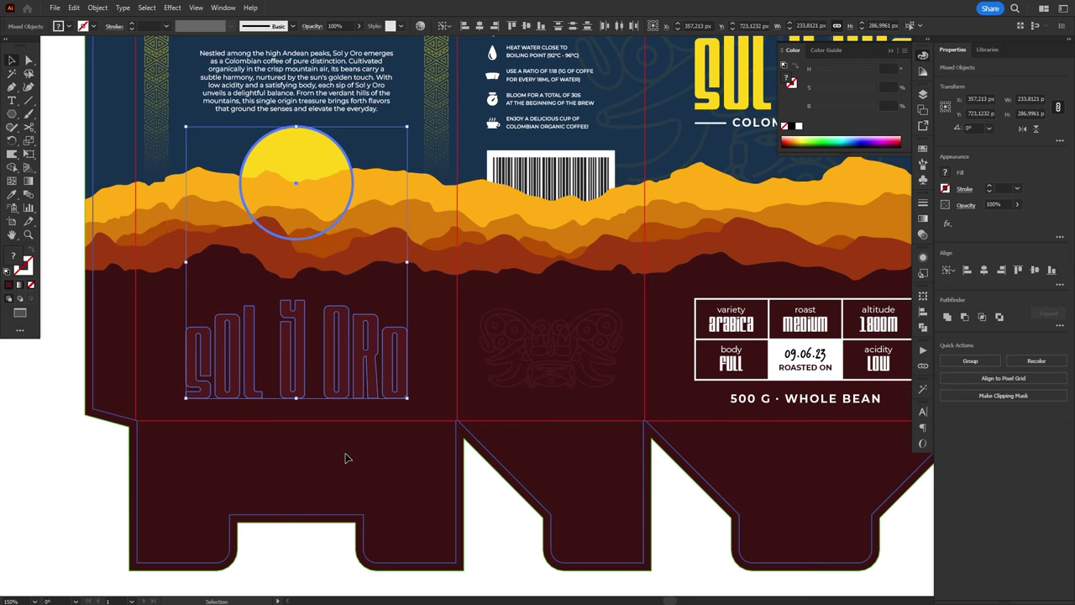
{"action": "left_click_drag", "start_coordinate": [407, 349], "coordinate": [398, 353]}
{"action": "left_click", "coordinate": [426, 326]}
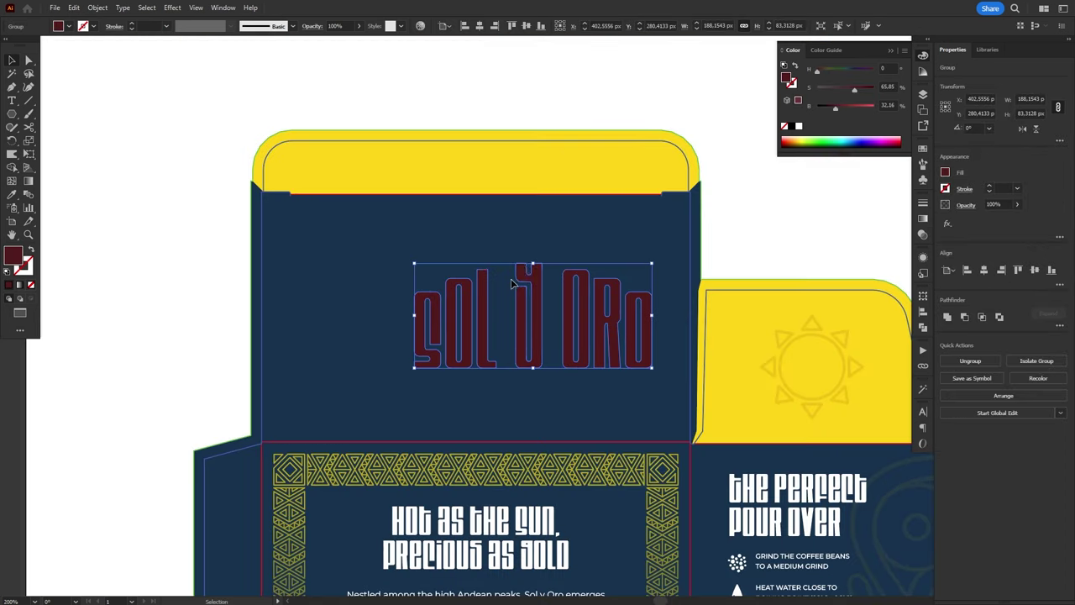
Step: Place an upside-down Sol y Oro title on the top panel and make it yellow
{"action": "left_click_drag", "start_coordinate": [582, 271], "coordinate": [509, 413]}
{"action": "key", "text": "i"}
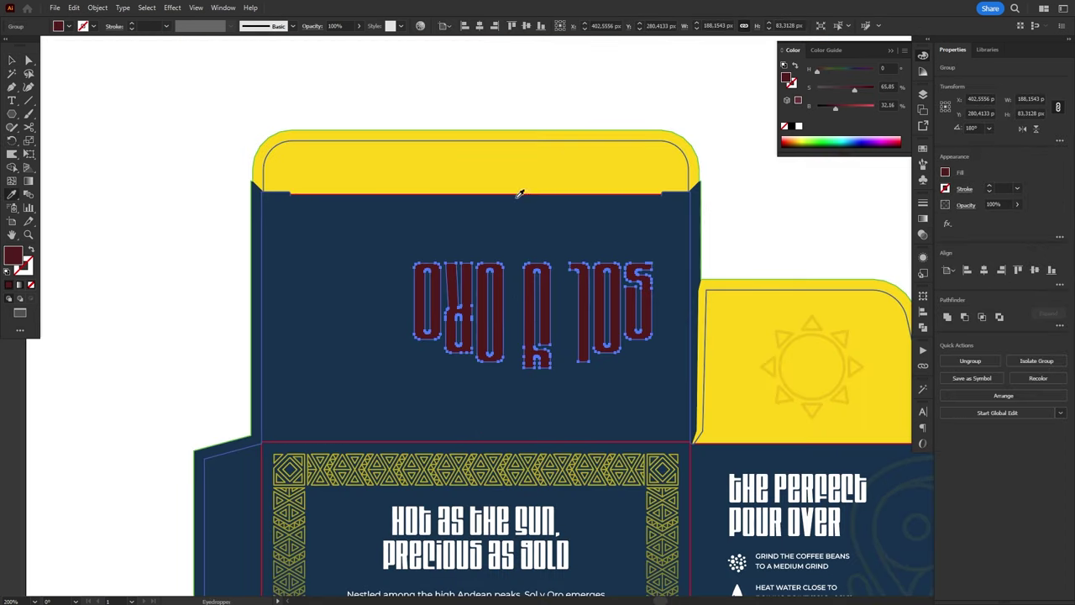
{"action": "left_click", "coordinate": [520, 194]}
{"action": "key", "text": "v"}
Step: Copy the triangle-pattern frame up into the top panel and duplicate its top row below the title
{"action": "key", "text": "ctrl+minus"}
{"action": "left_click_drag", "start_coordinate": [607, 470], "coordinate": [606, 220]}
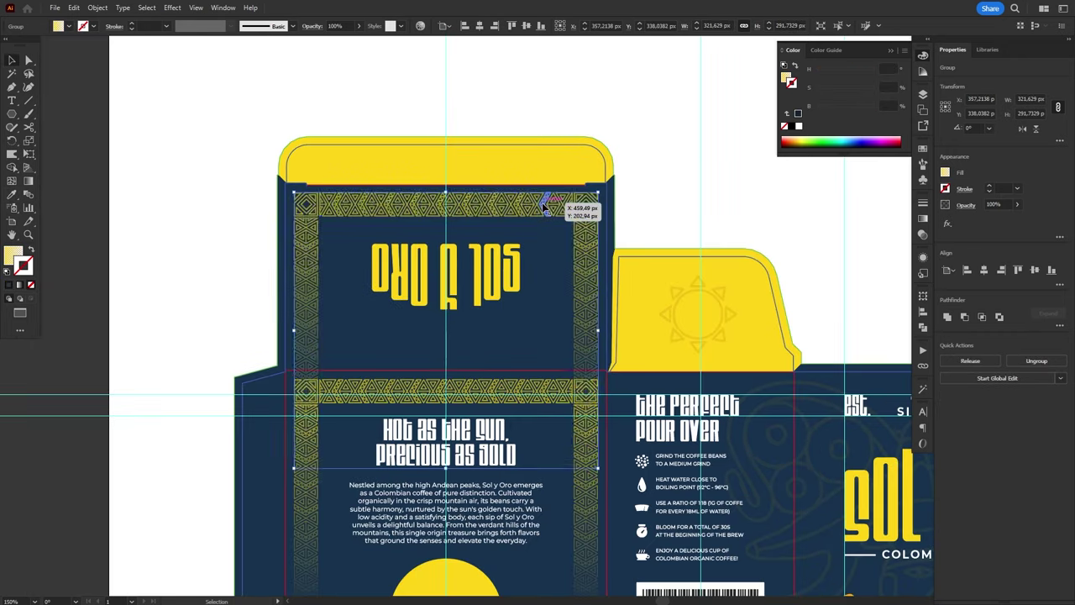
{"action": "double_click", "coordinate": [546, 204]}
{"action": "key", "text": "ctrl+plus"}
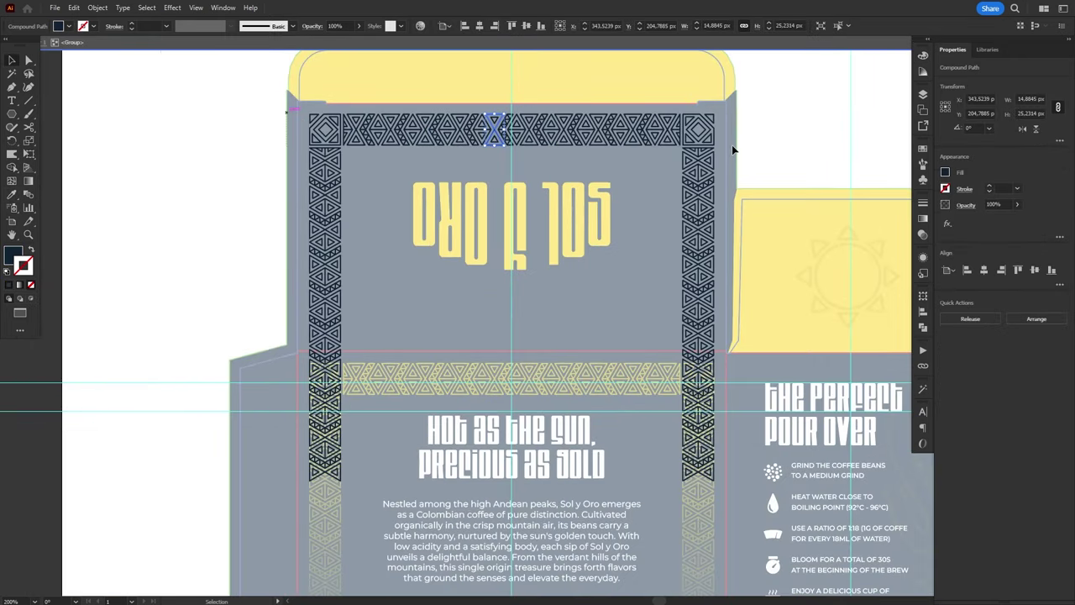
{"action": "left_click_drag", "start_coordinate": [684, 127], "coordinate": [672, 326]}
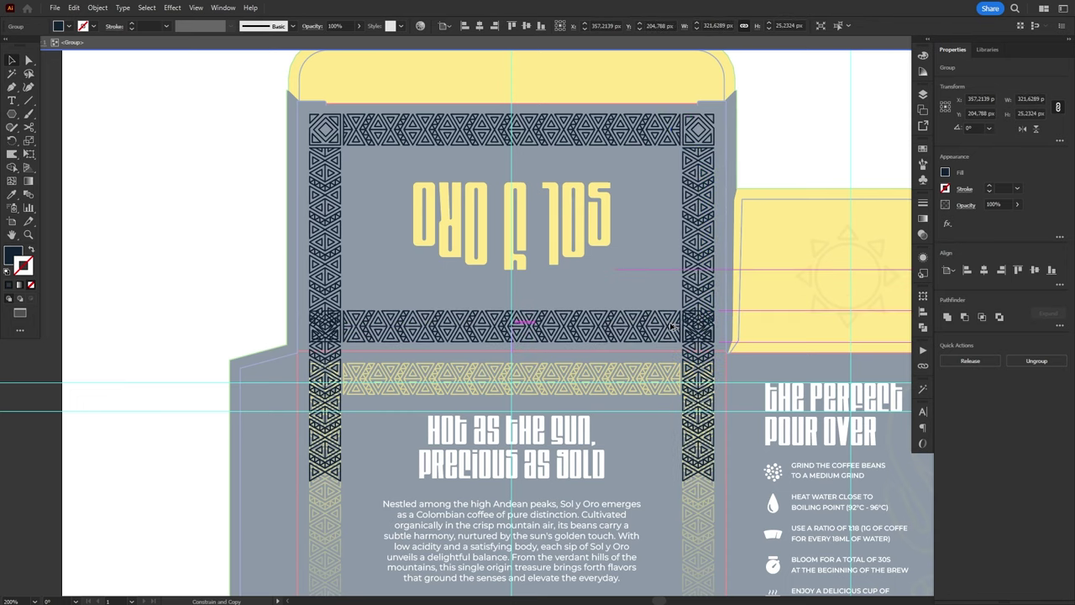
Step: Copy the right pattern column across to the left side to close the four-sided border
{"action": "left_click", "coordinate": [696, 403]}
{"action": "double_click", "coordinate": [693, 320]}
{"action": "key", "text": "ctrl+plus"}
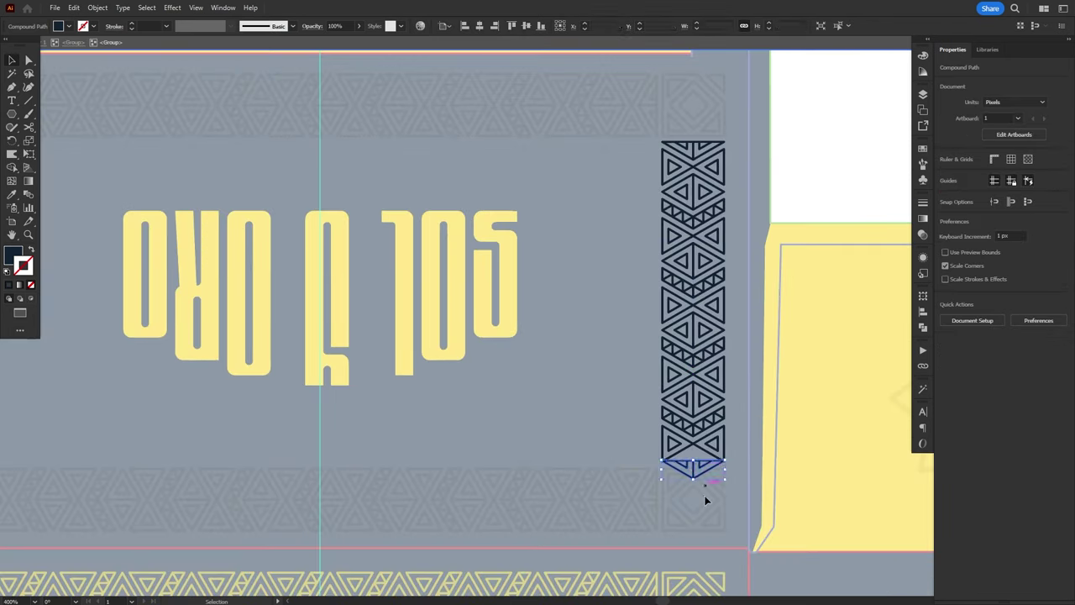
{"action": "scroll", "coordinate": [706, 500], "scroll_direction": "up", "scroll_amount": 3}
{"action": "scroll", "coordinate": [804, 422], "scroll_direction": "down", "scroll_amount": 4}
{"action": "key", "text": "Escape"}
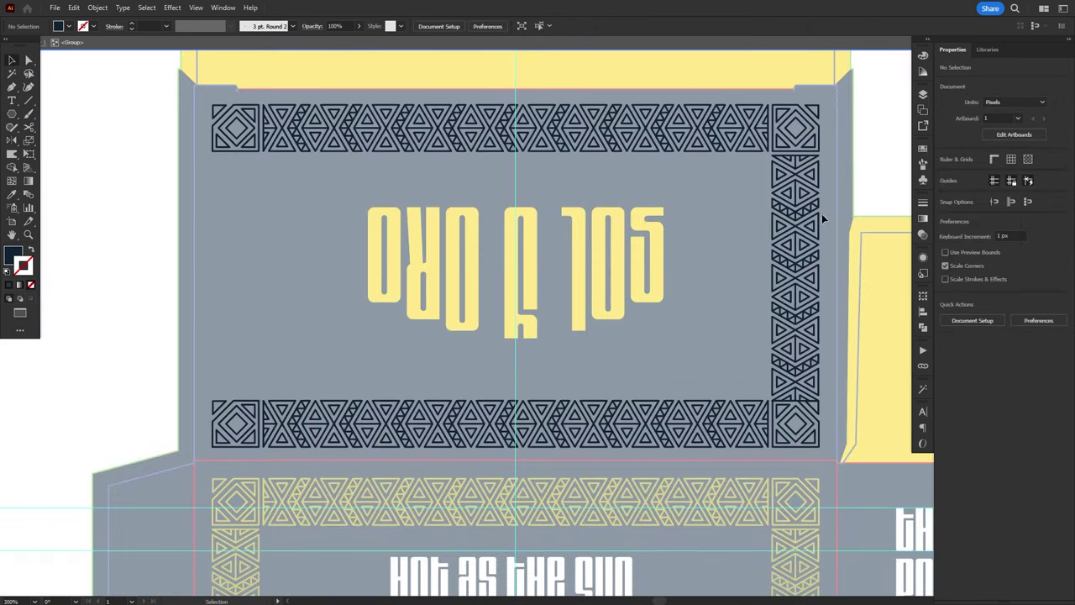
{"action": "left_click_drag", "start_coordinate": [781, 218], "coordinate": [220, 225]}
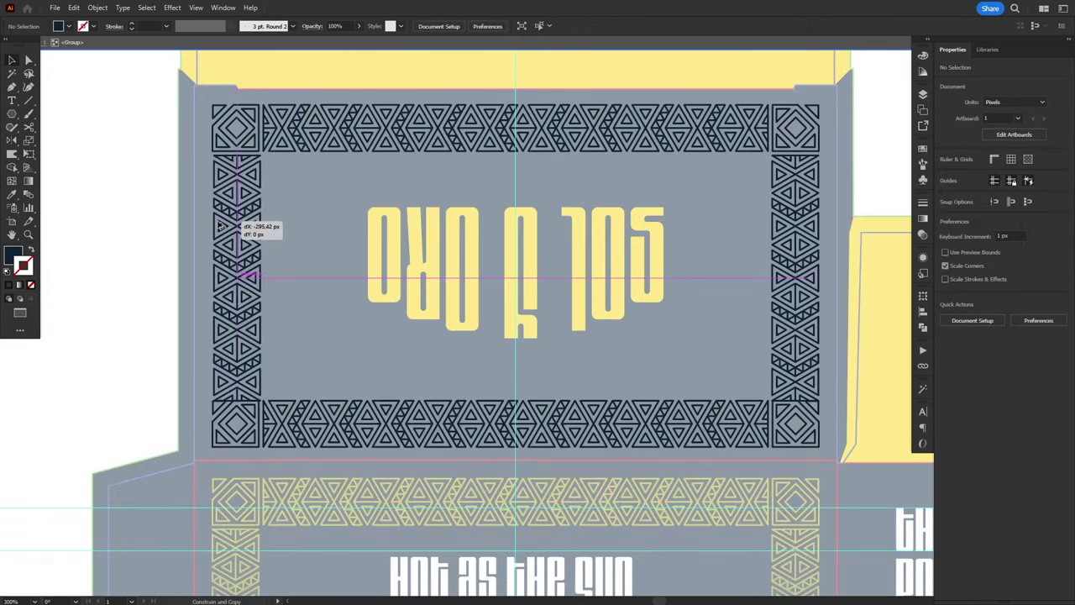